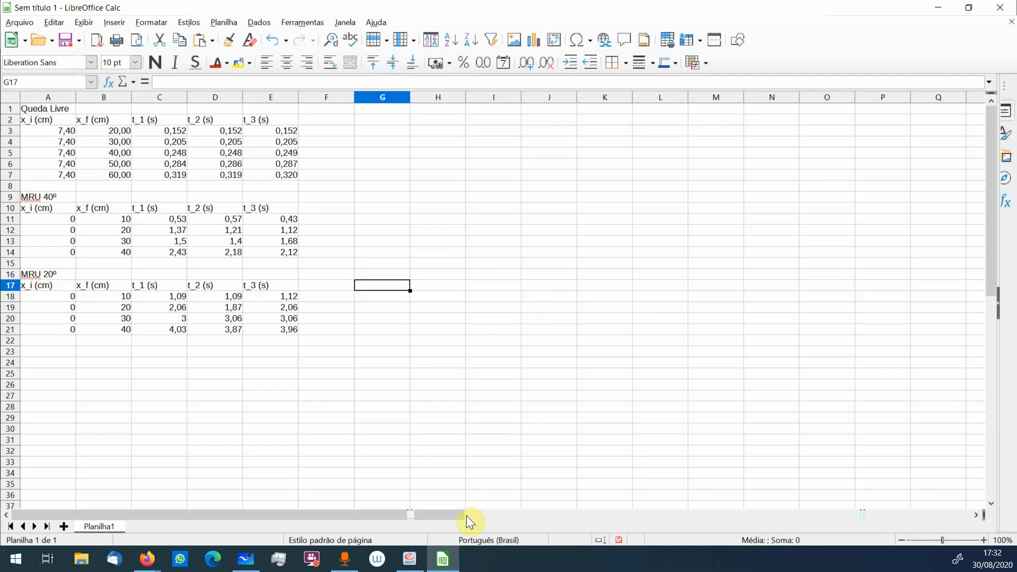
Switch to Firefox with the LibreOffice website and open the LibreOffice Novo download page
{"action": "mouse_move", "coordinate": [152, 564]}
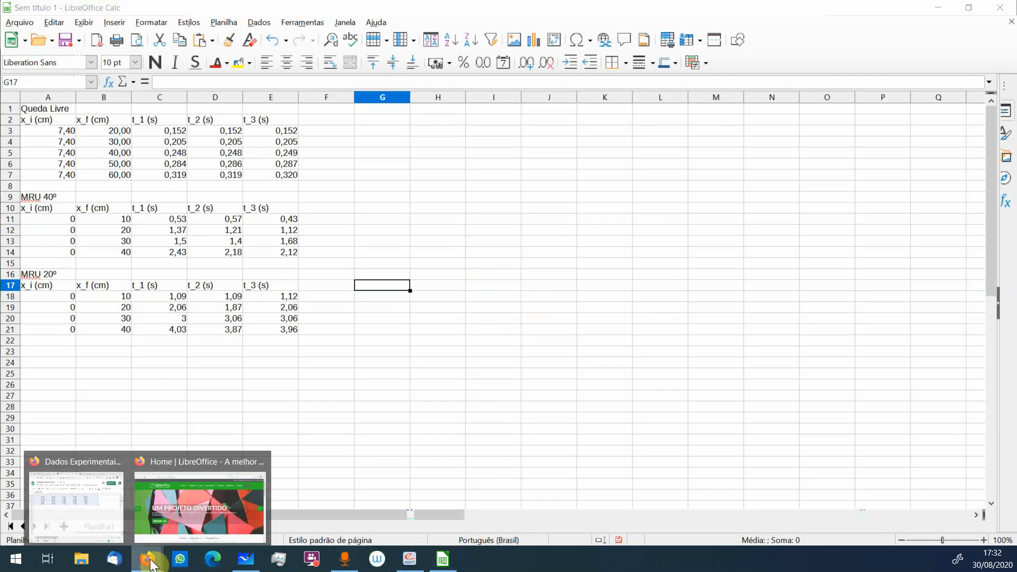
{"action": "left_click", "coordinate": [196, 498]}
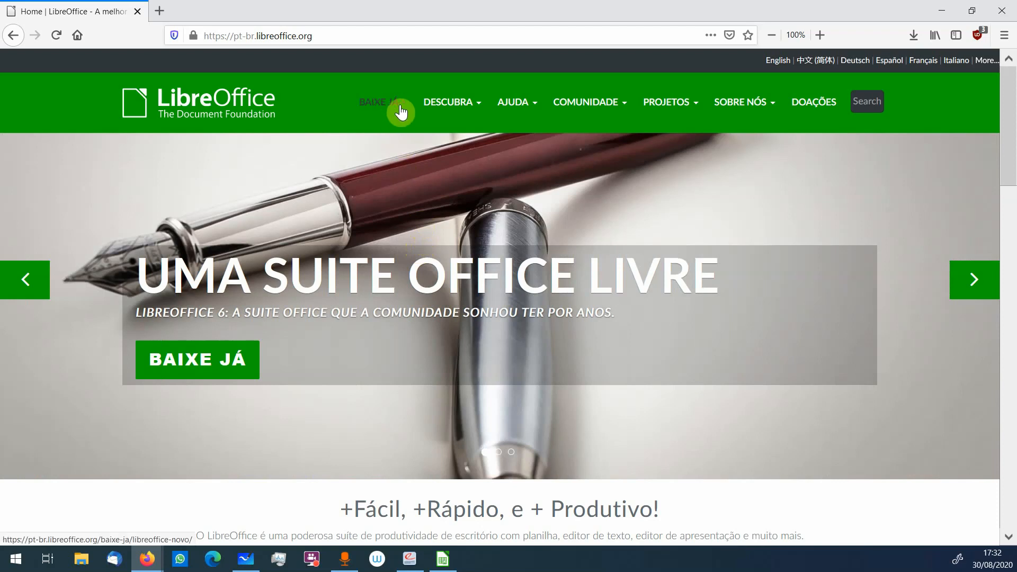
{"action": "left_click", "coordinate": [402, 113]}
{"action": "scroll", "coordinate": [761, 229], "scroll_direction": "down", "scroll_amount": 6}
{"action": "scroll", "coordinate": [762, 230], "scroll_direction": "up", "scroll_amount": 6}
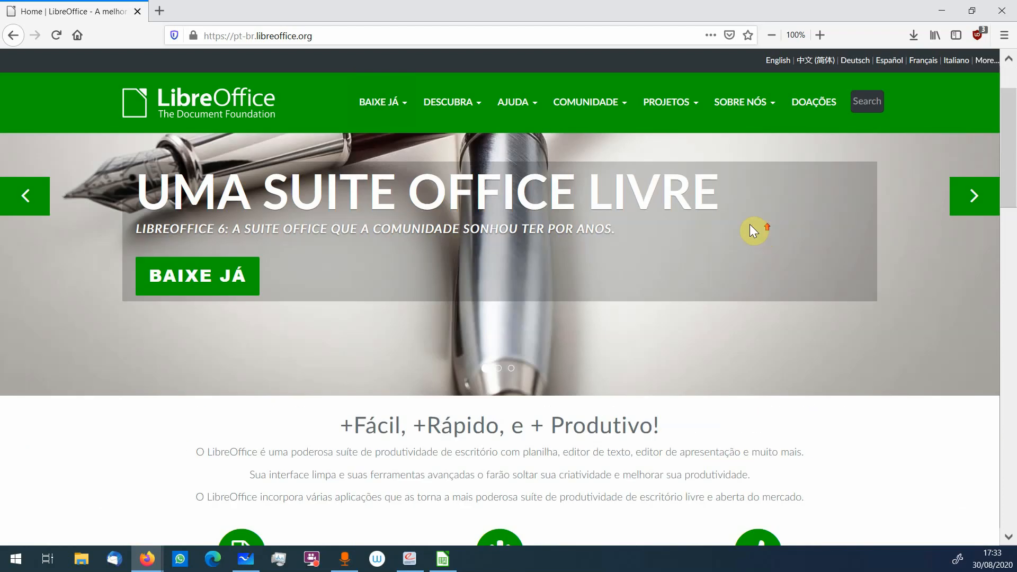
{"action": "left_click", "coordinate": [369, 106]}
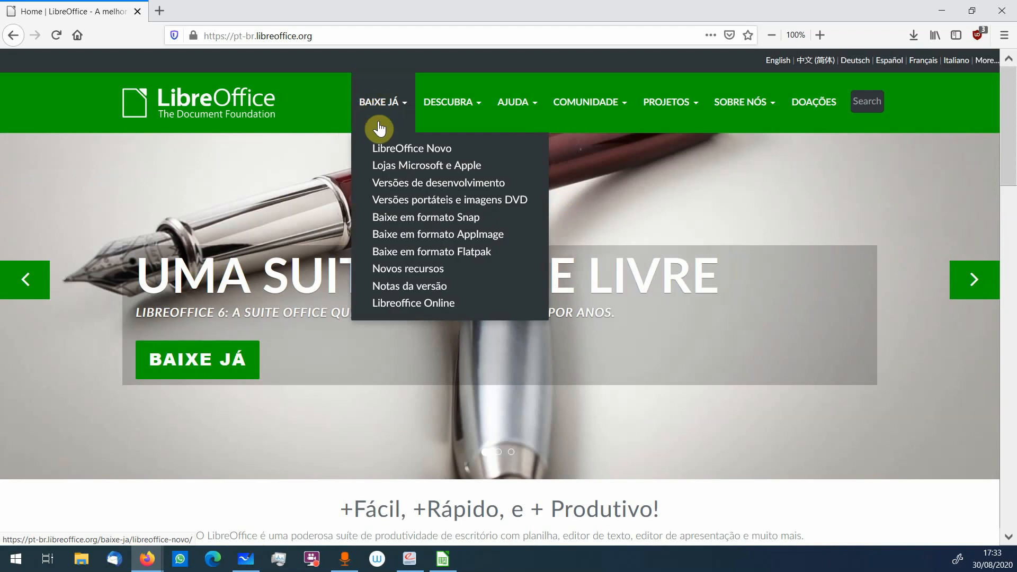
{"action": "left_click", "coordinate": [446, 149]}
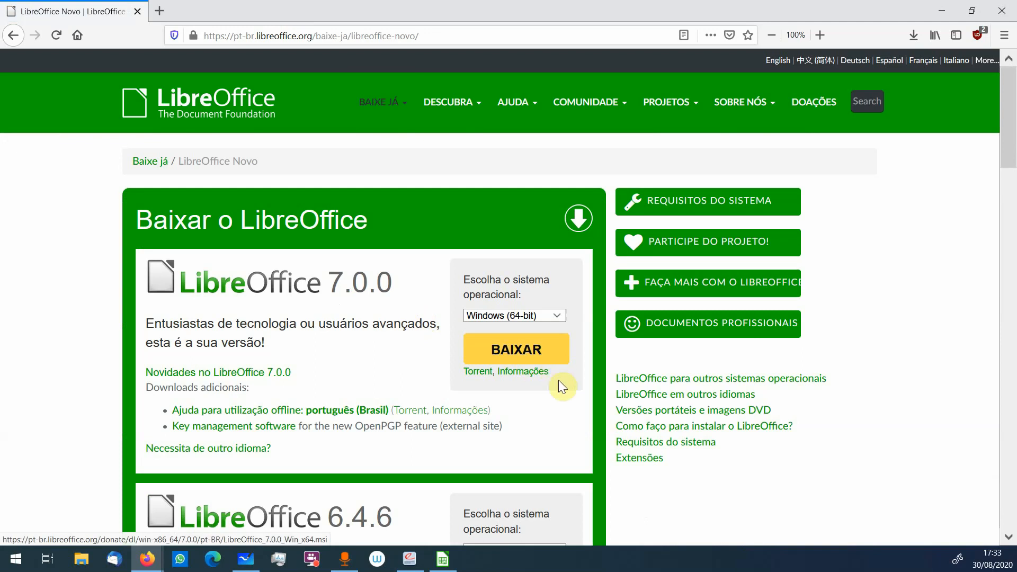
Examine the operating system choices offered for the LibreOffice 7.0.0 download
{"action": "scroll", "coordinate": [560, 380], "scroll_direction": "down", "scroll_amount": 2}
{"action": "left_click", "coordinate": [556, 245]}
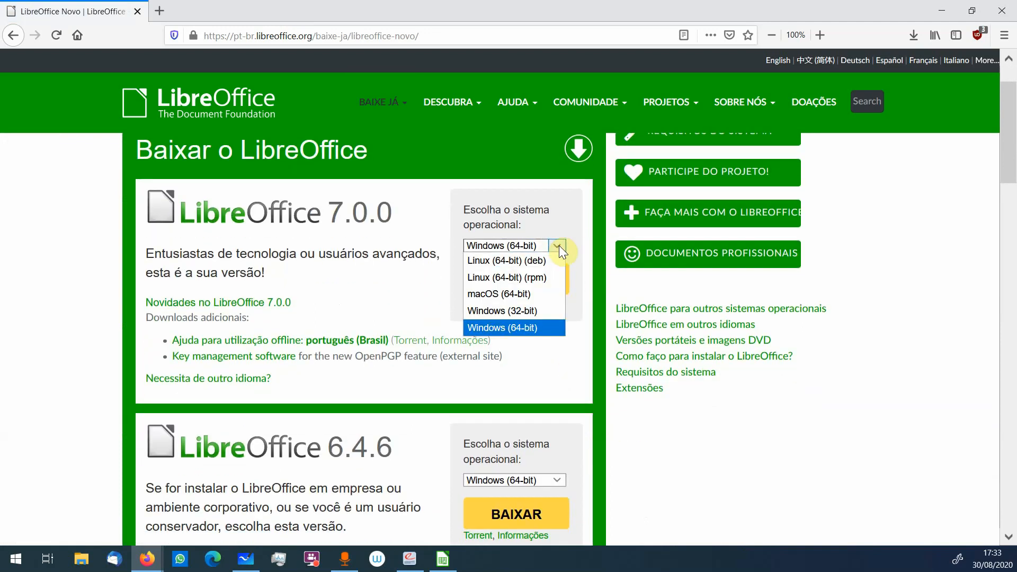
{"action": "left_click", "coordinate": [591, 241]}
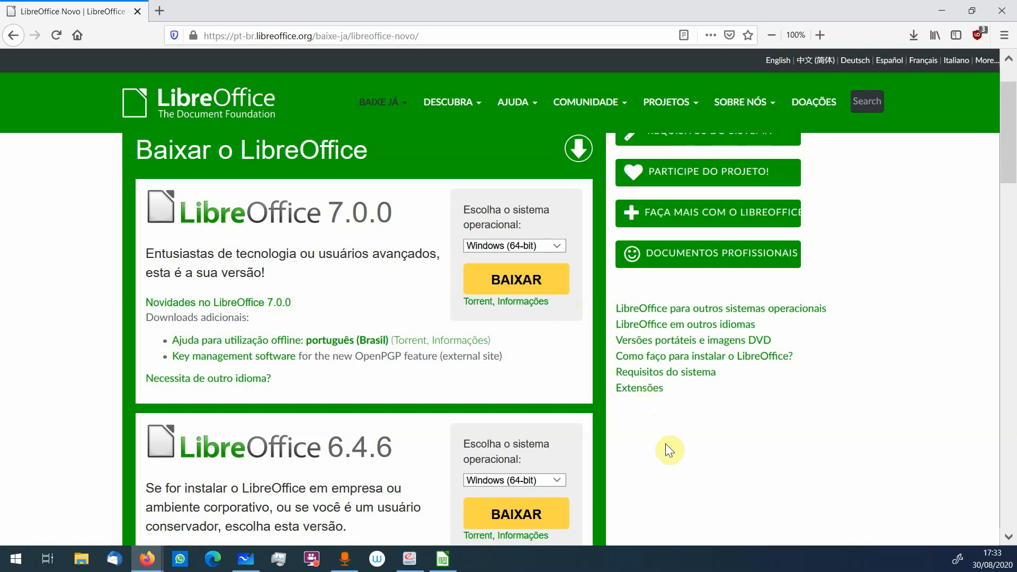
Return to the LibreOffice Calc spreadsheet and enter the header t_m in cell F2 of the Queda Livre table
{"action": "left_click", "coordinate": [439, 560]}
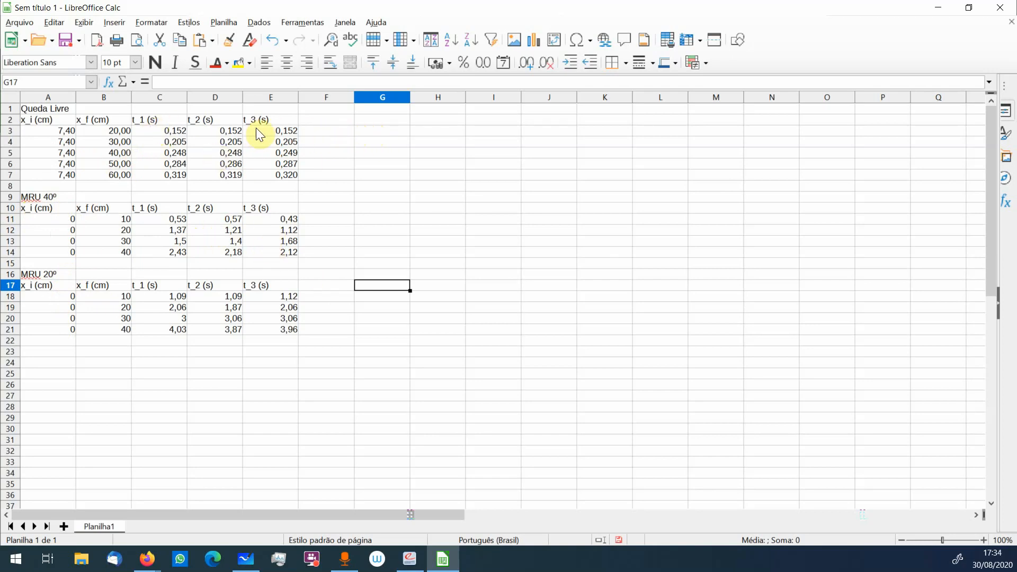
{"action": "left_click", "coordinate": [310, 121]}
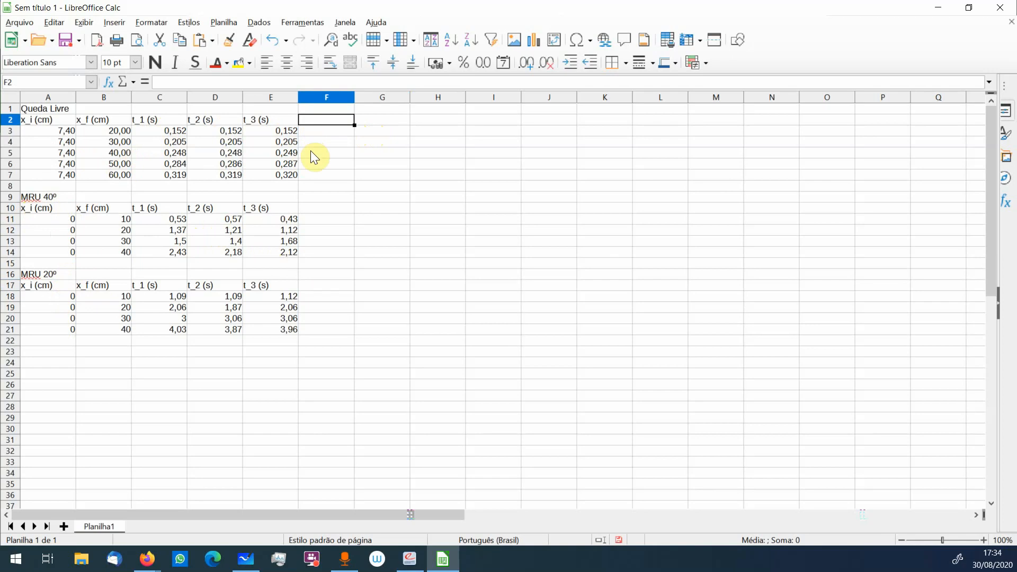
{"action": "type", "text": "tm"}
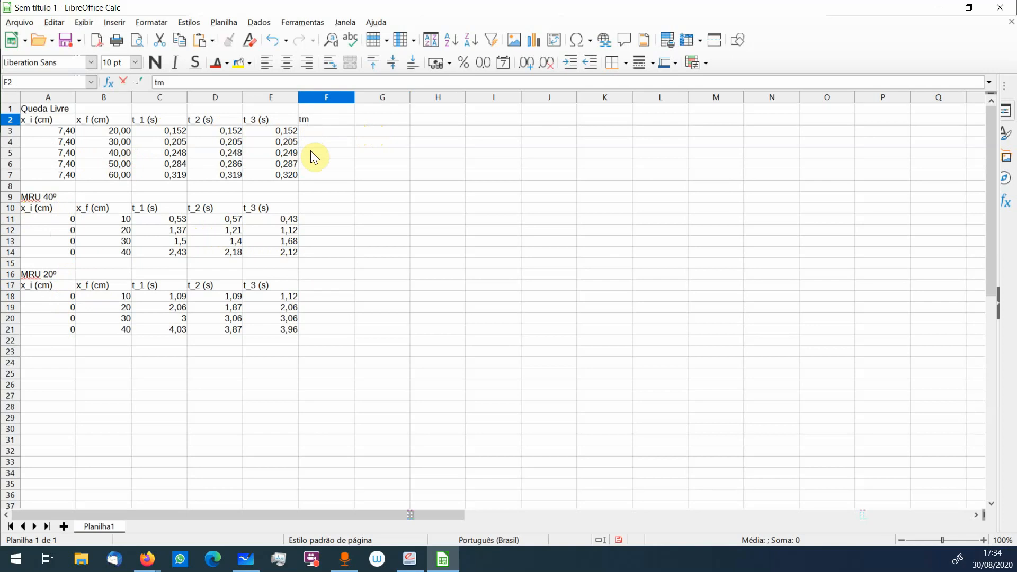
{"action": "key", "text": "BackSpace"}
{"action": "type", "text": "_m"}
{"action": "key", "text": "Return"}
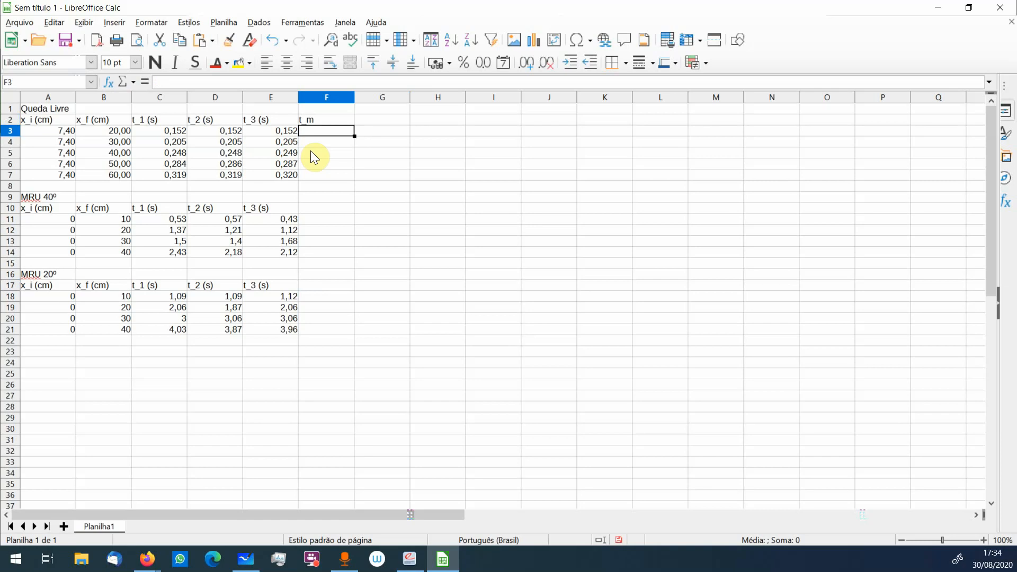
Enter the formula =soma(c3:e3)/3 in cell F3 to average the three times
{"action": "type", "text": "="}
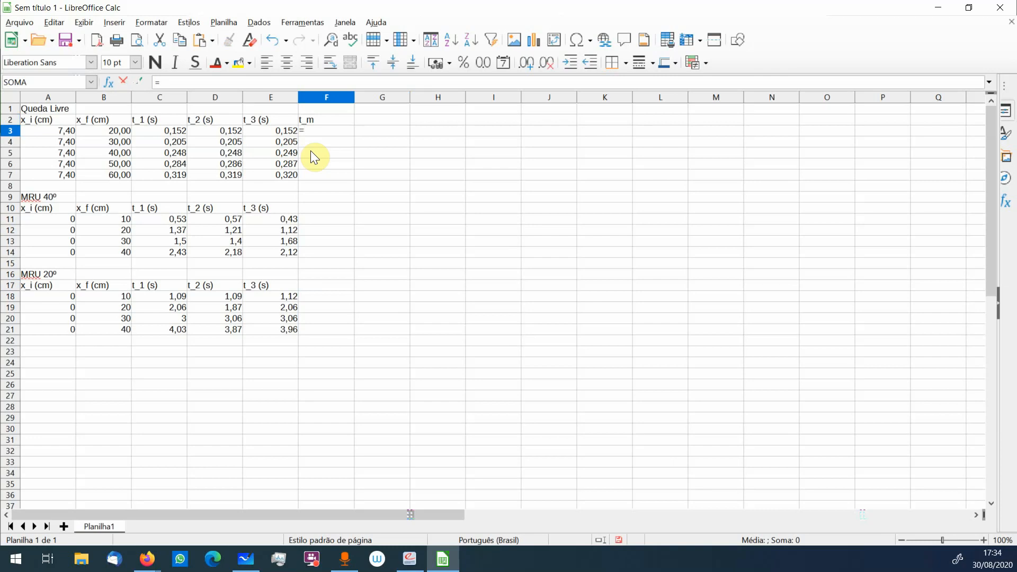
{"action": "type", "text": "soma("}
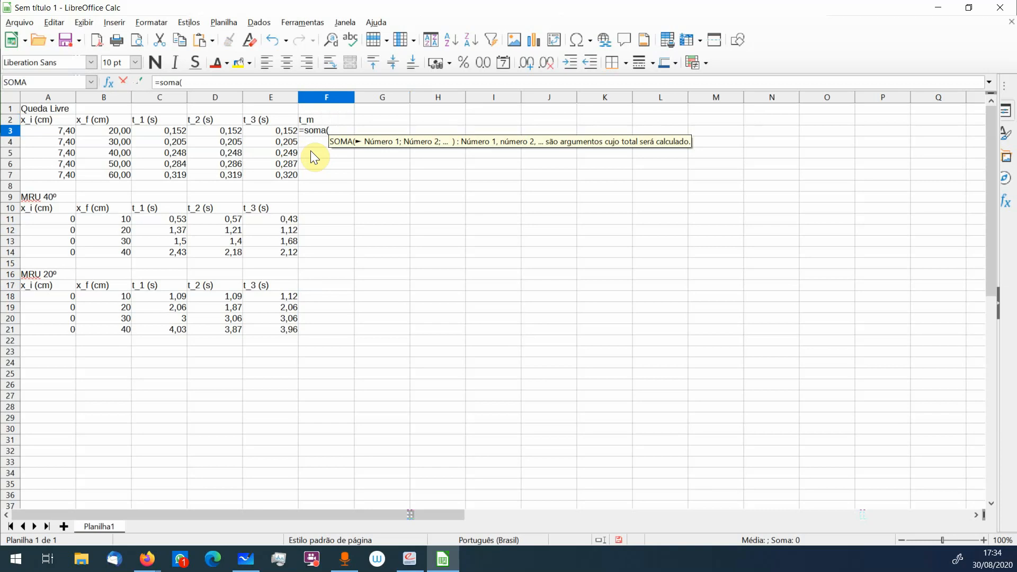
{"action": "type", "text": "c3:"}
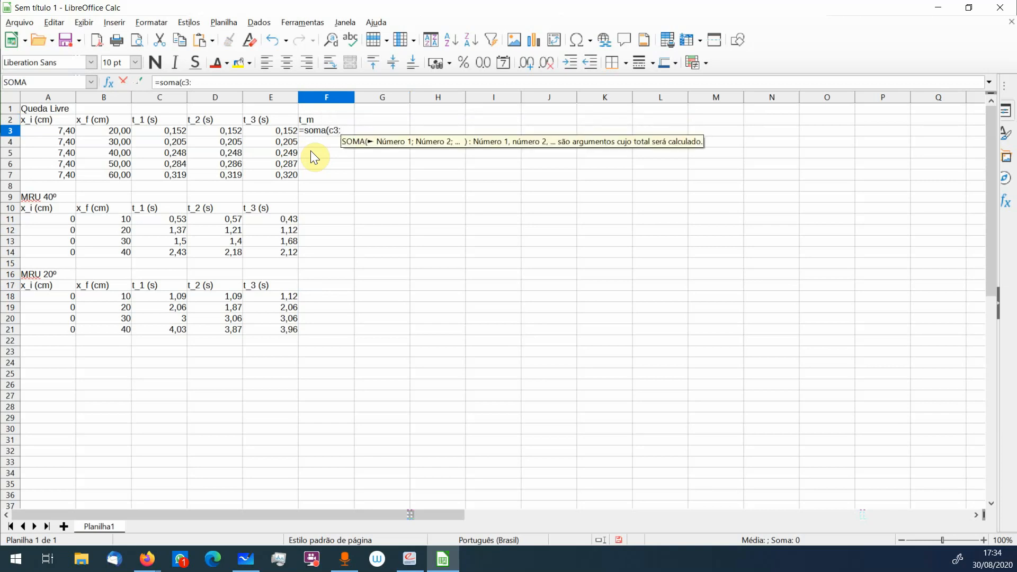
{"action": "type", "text": "e3"}
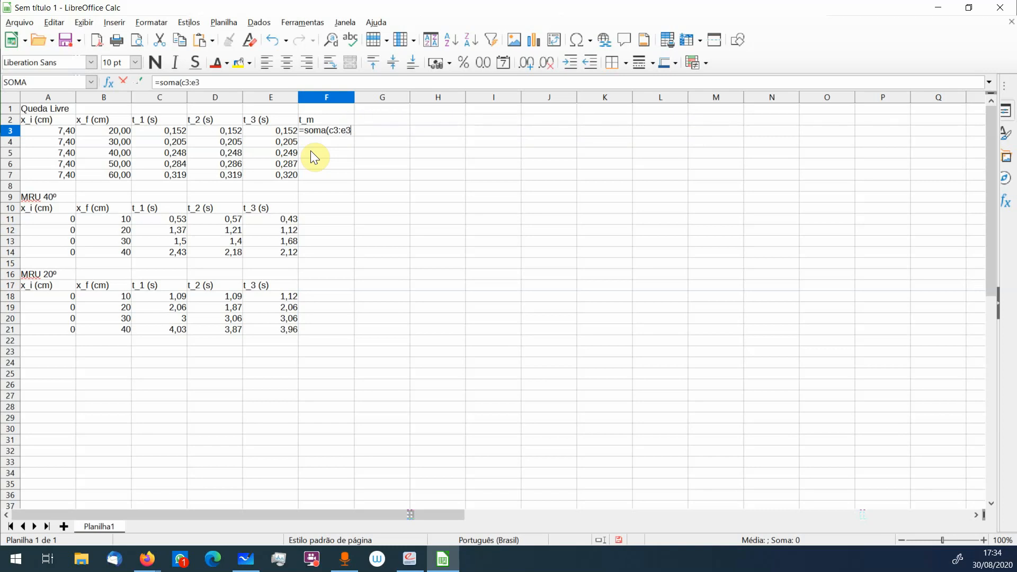
{"action": "type", "text": ")/3"}
{"action": "key", "text": "Return"}
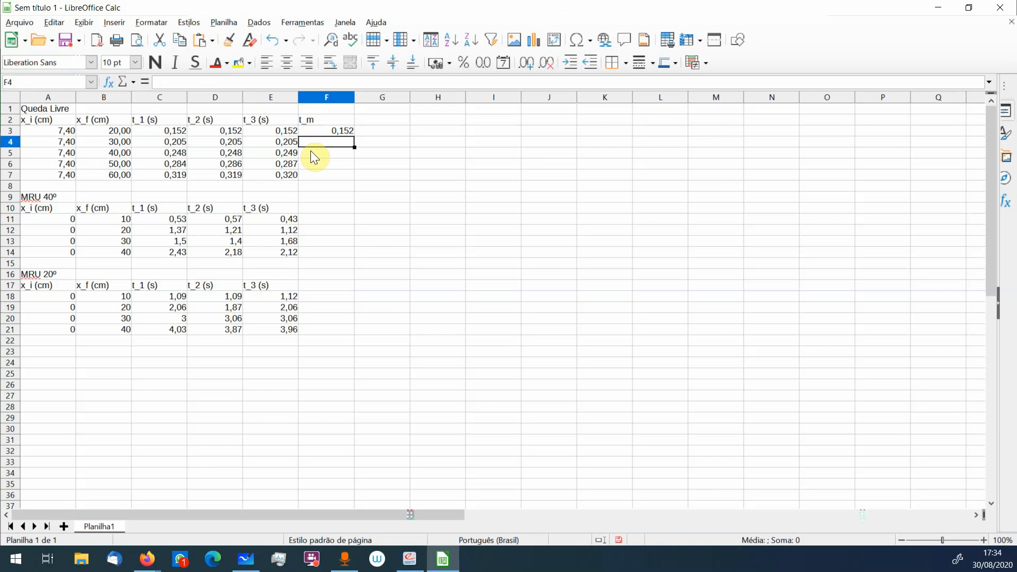
Fill the averaging formula from F3 down through F7 and check the references in the copied formulas
{"action": "left_click", "coordinate": [332, 130]}
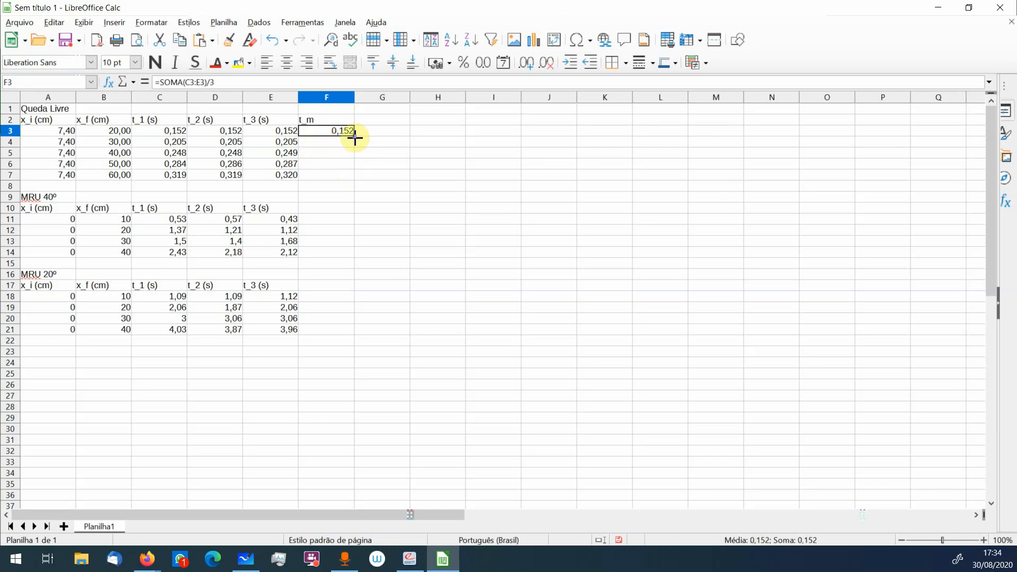
{"action": "left_click_drag", "start_coordinate": [354, 136], "coordinate": [356, 180]}
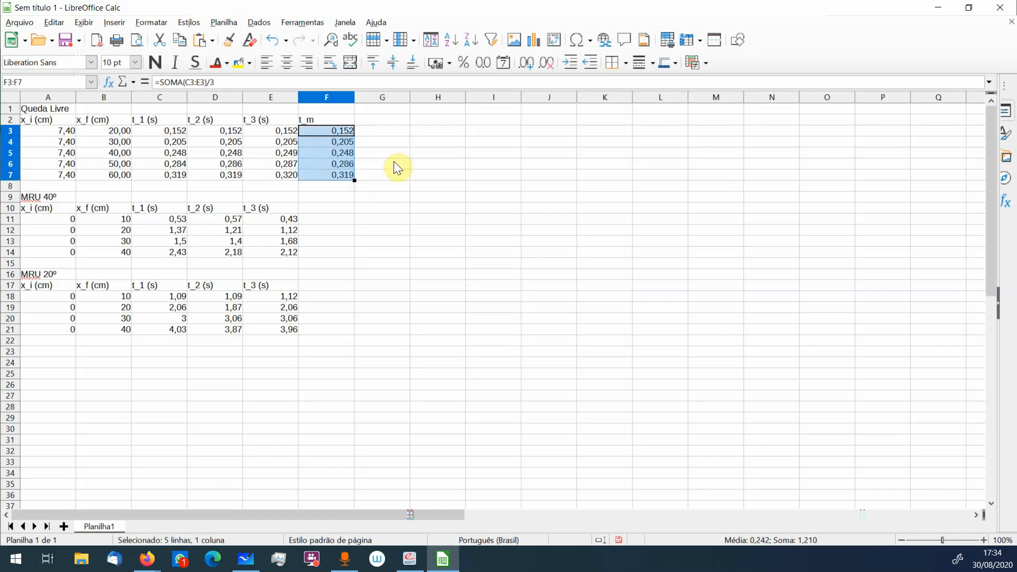
{"action": "left_click", "coordinate": [343, 131]}
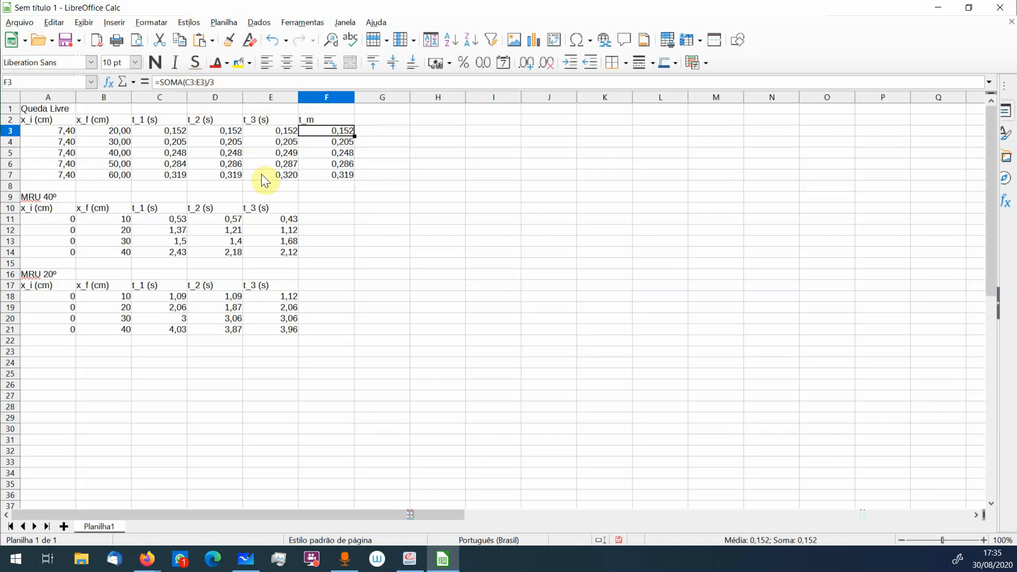
{"action": "left_click", "coordinate": [333, 144]}
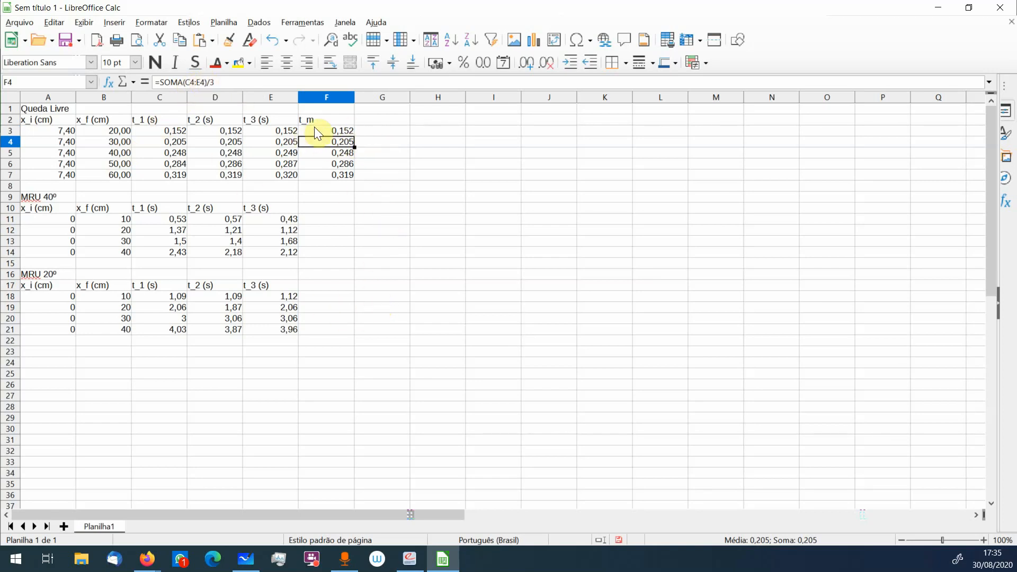
{"action": "left_click", "coordinate": [411, 153]}
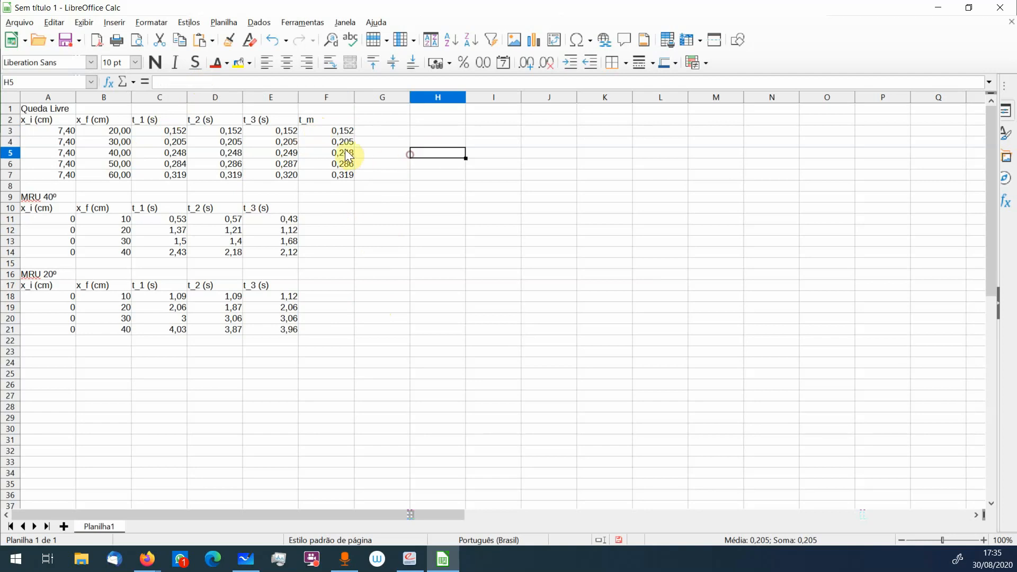
{"action": "left_click", "coordinate": [344, 131]}
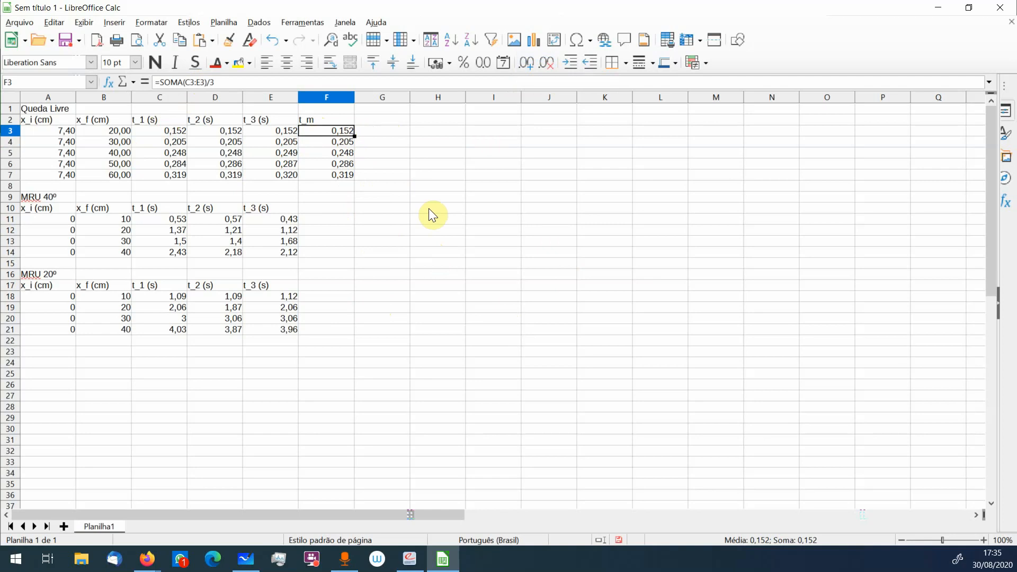
Copy the t_m header and its mean times from F2:F7
{"action": "left_click", "coordinate": [335, 120]}
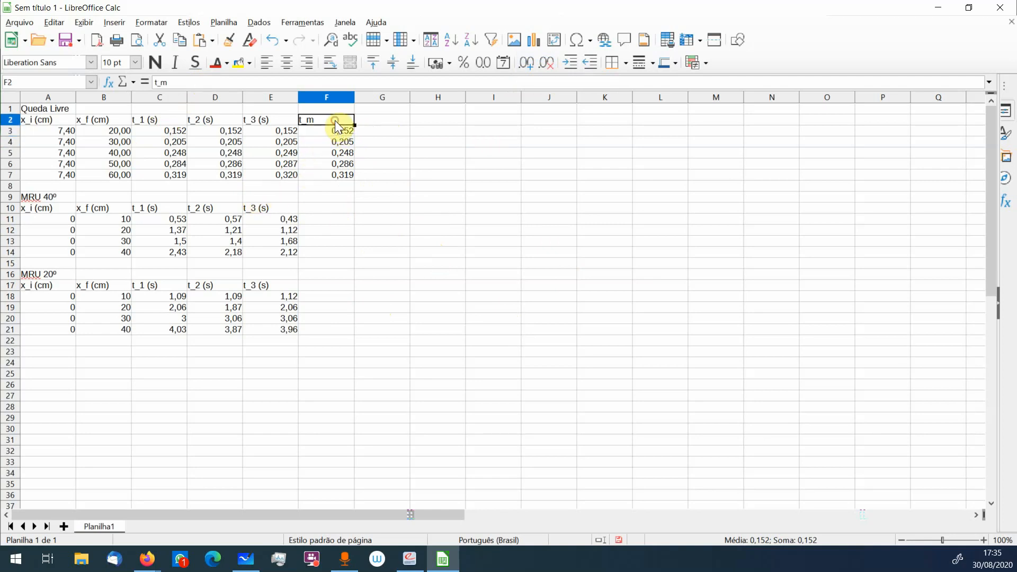
{"action": "left_click", "coordinate": [322, 175], "text": "shift"}
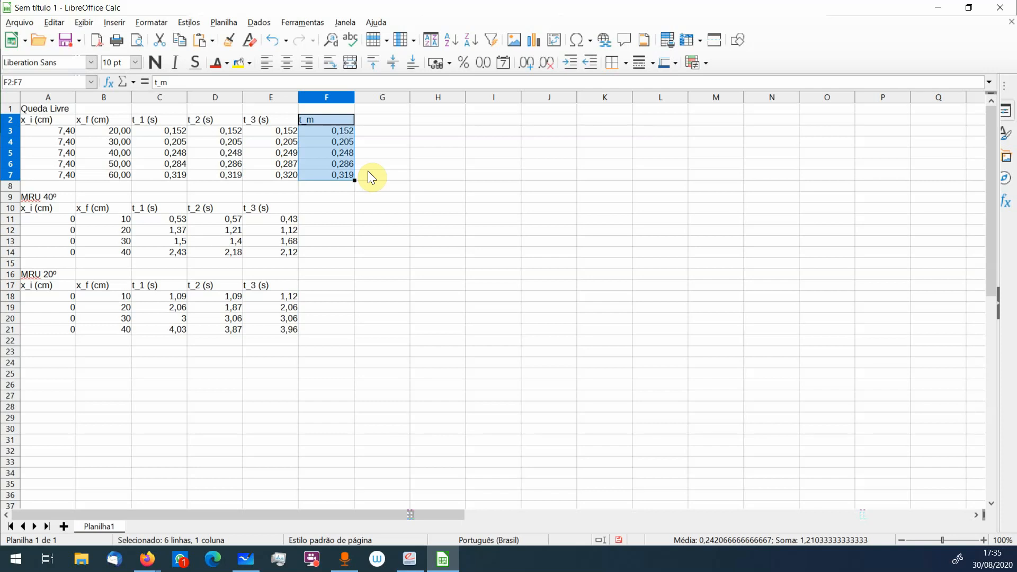
{"action": "key", "text": "ctrl+c"}
Try a regular paste of the copied t_m column at H2, checking the H3 formula, and undo the paste
{"action": "left_click", "coordinate": [445, 125]}
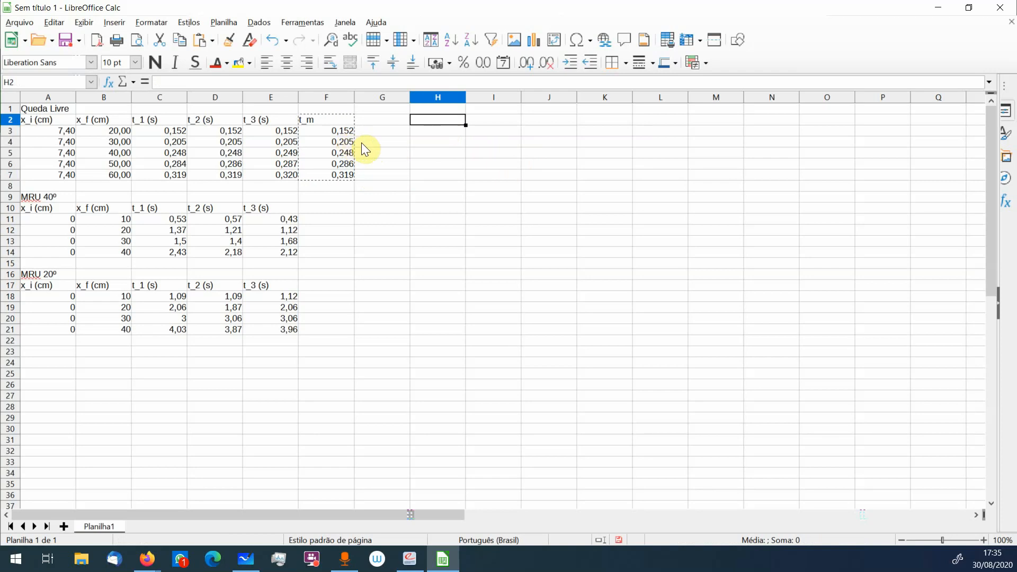
{"action": "key", "text": "ctrl+v"}
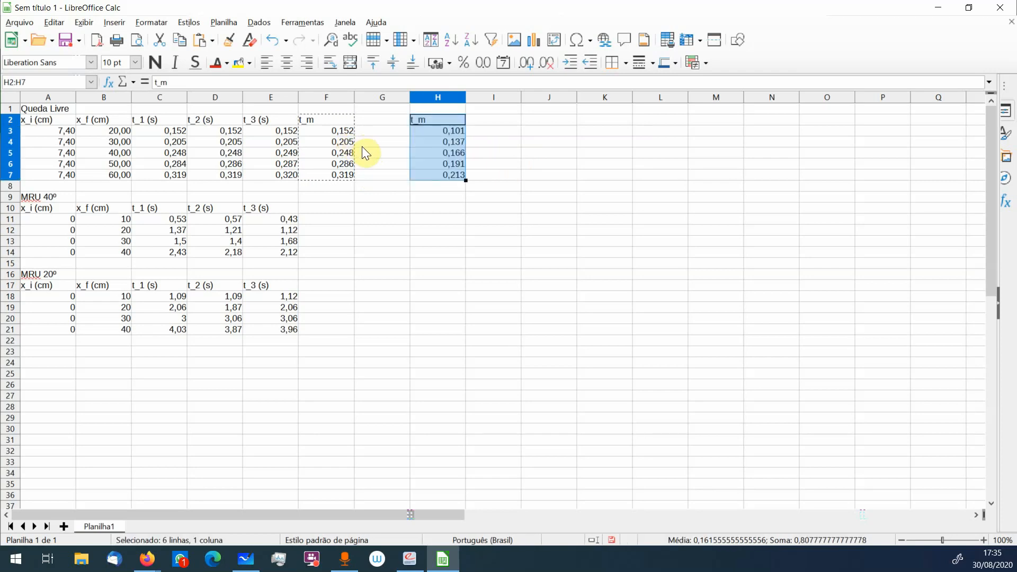
{"action": "left_click", "coordinate": [455, 131]}
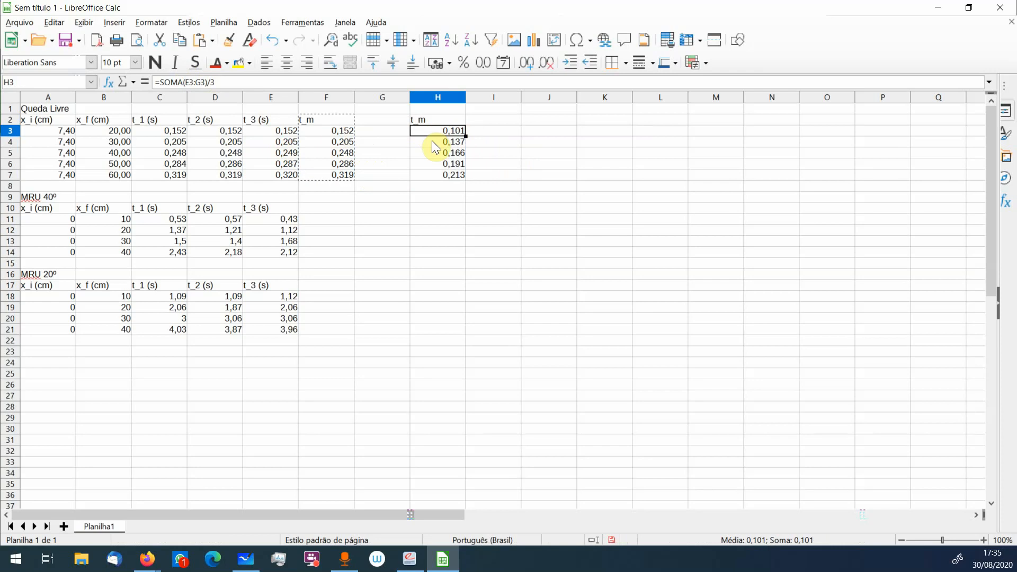
{"action": "key", "text": "ctrl+z"}
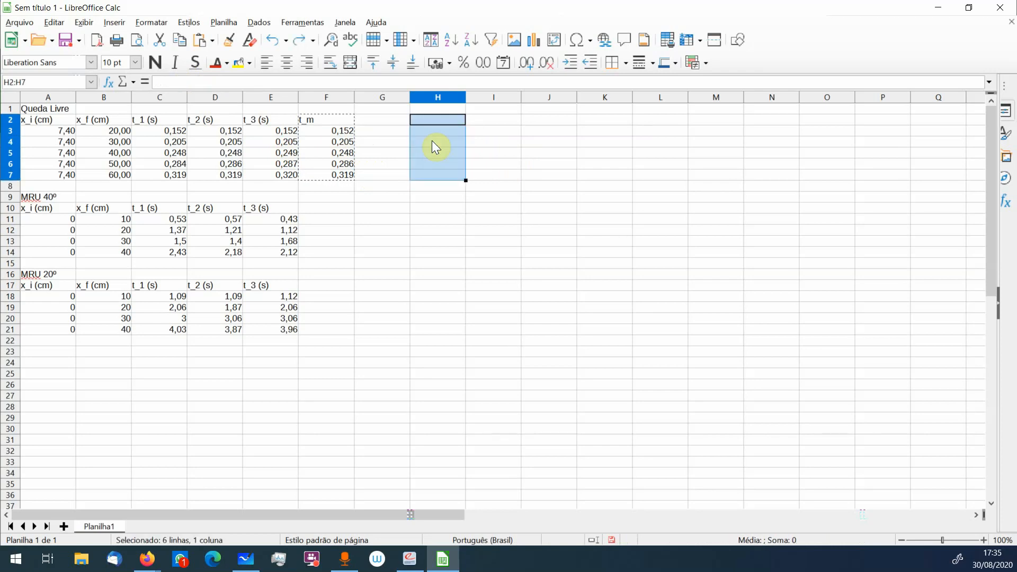
Paste the copied t_m column into H2:H7 with Paste Special, keeping only text, numbers and dates without formulas
{"action": "key", "text": "ctrl+shift+v"}
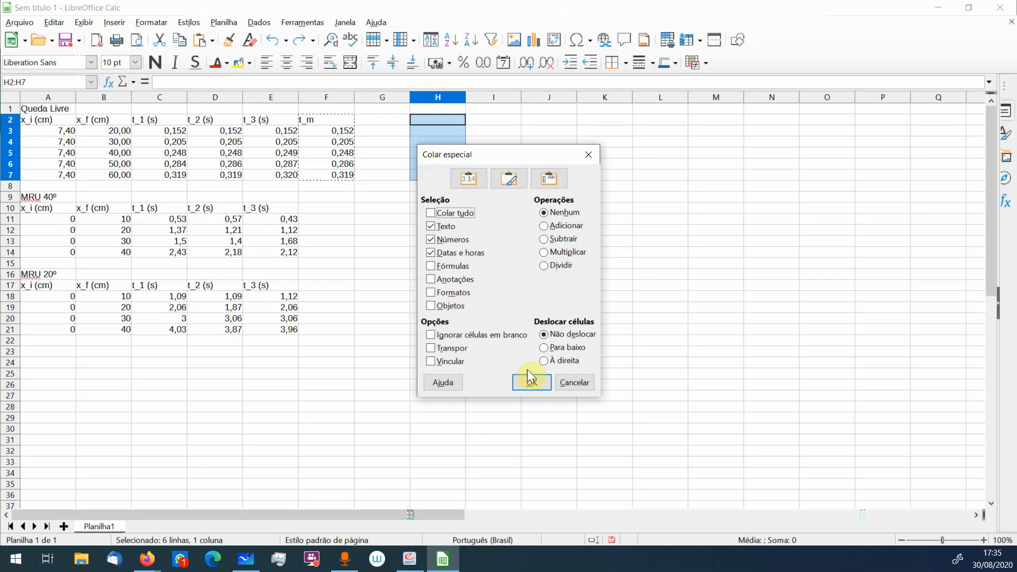
{"action": "left_click", "coordinate": [530, 384]}
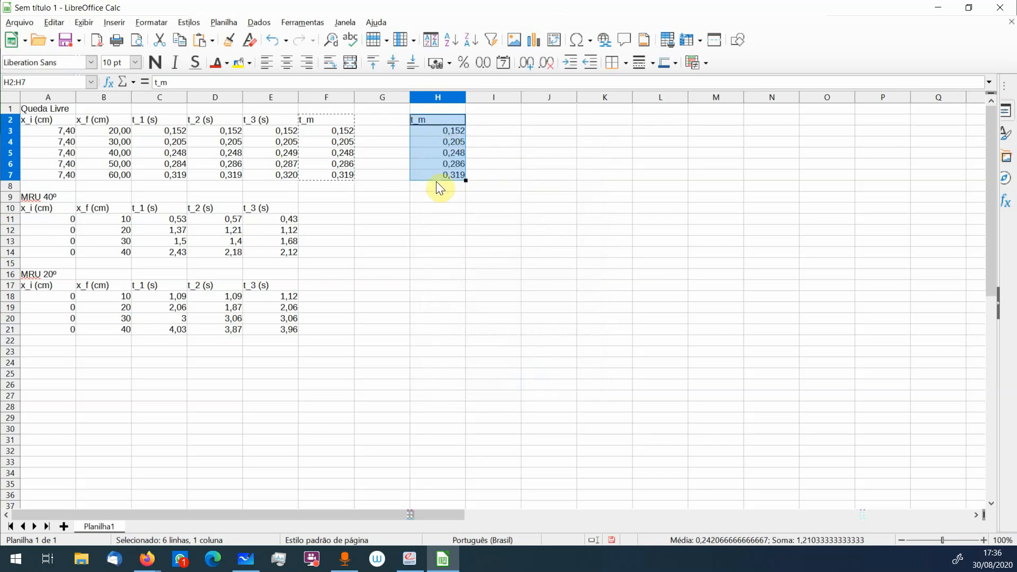
{"action": "left_click", "coordinate": [500, 153]}
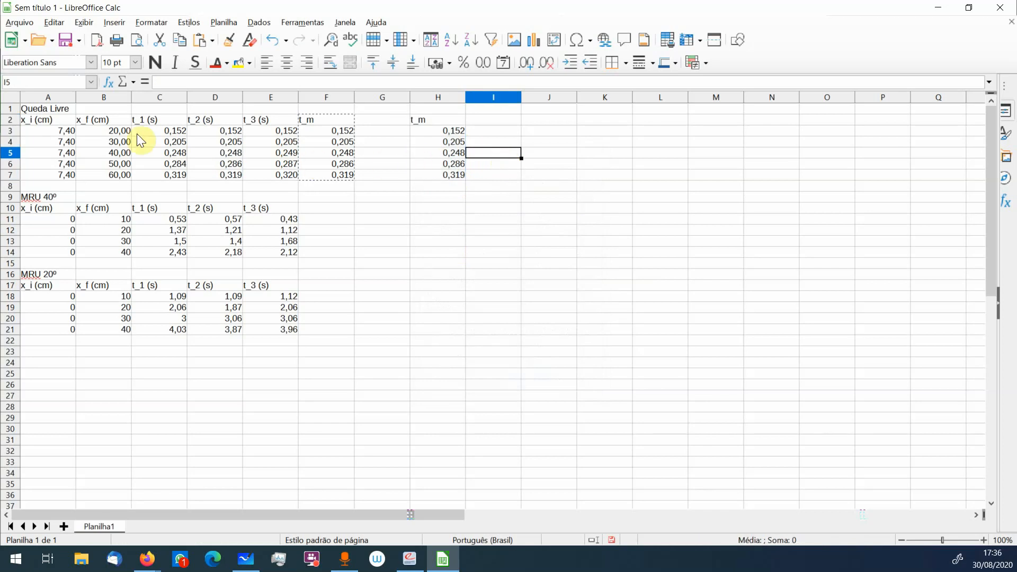
Try to copy the x_f (cm) column B2:B7 of the Queda Livre table to I2, beside the pasted t_m values
{"action": "left_click", "coordinate": [108, 118]}
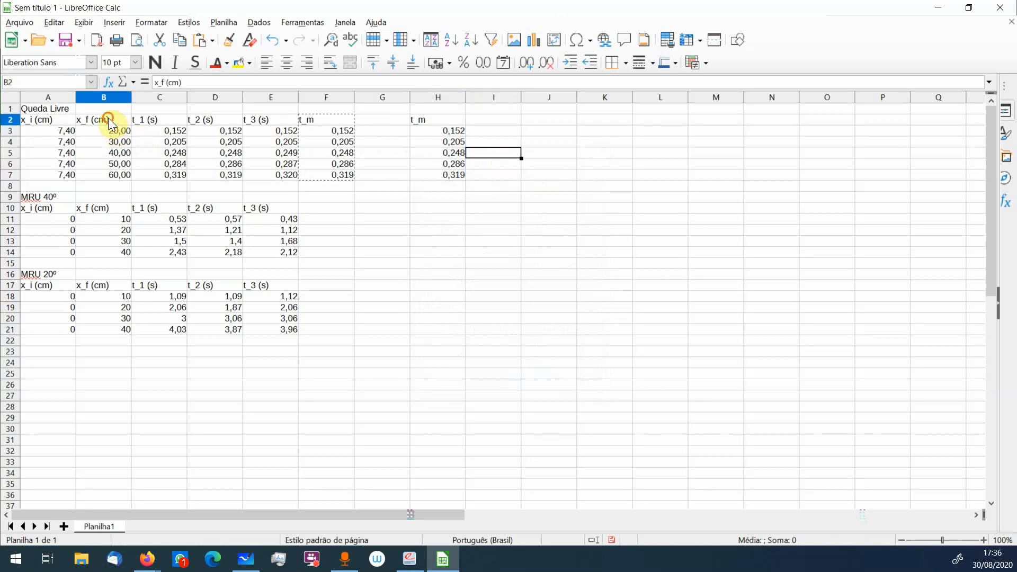
{"action": "left_click", "coordinate": [112, 177], "text": "shift"}
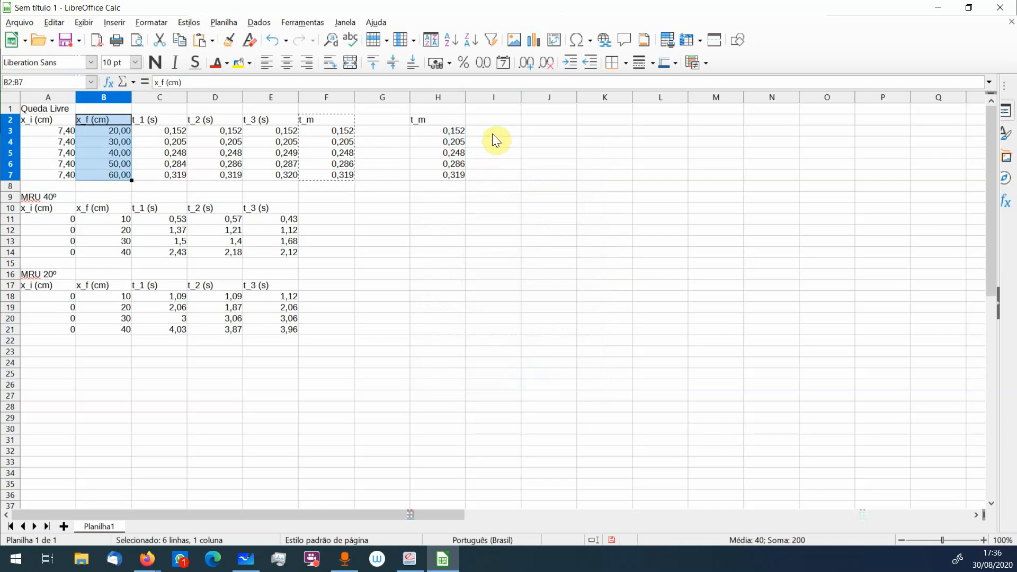
{"action": "left_click", "coordinate": [498, 120]}
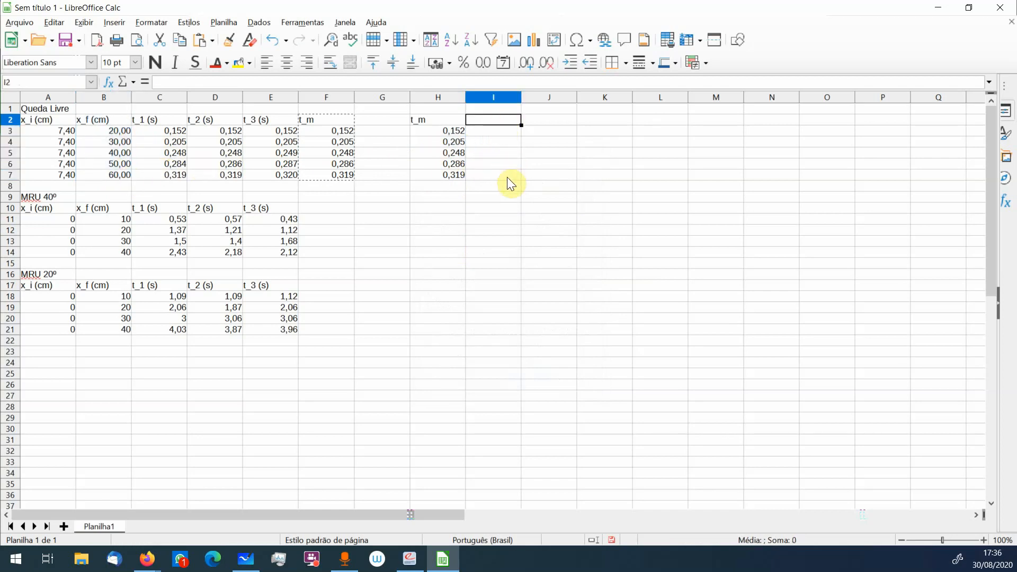
{"action": "type", "text": "t_m 0,101 0,137 0,166 0,190 0,213"}
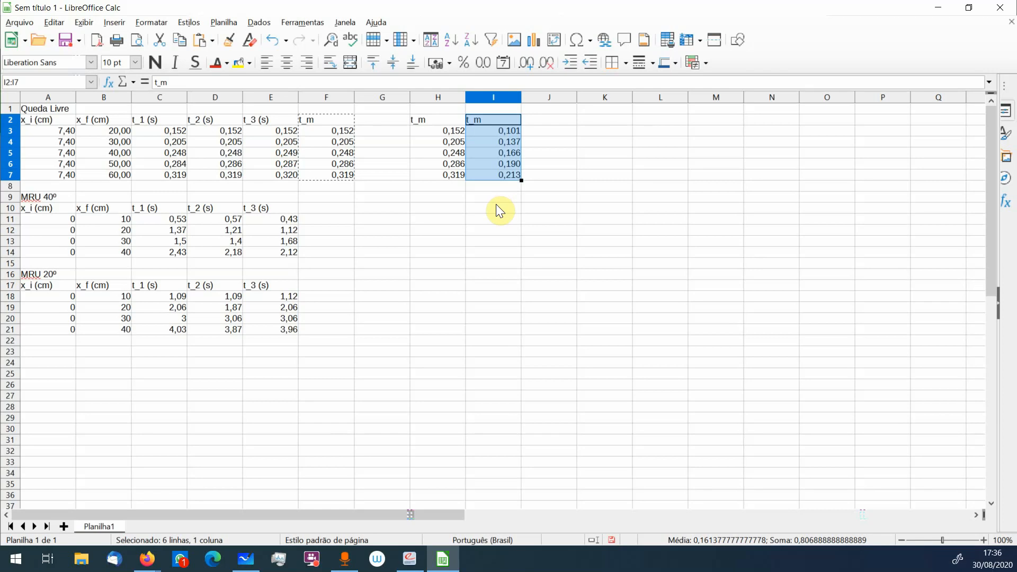
Undo the wrong paste at I2 and copy the x_f (cm) column B2:B7 of the Queda Livre table into I2:I7
{"action": "key", "text": "ctrl+z"}
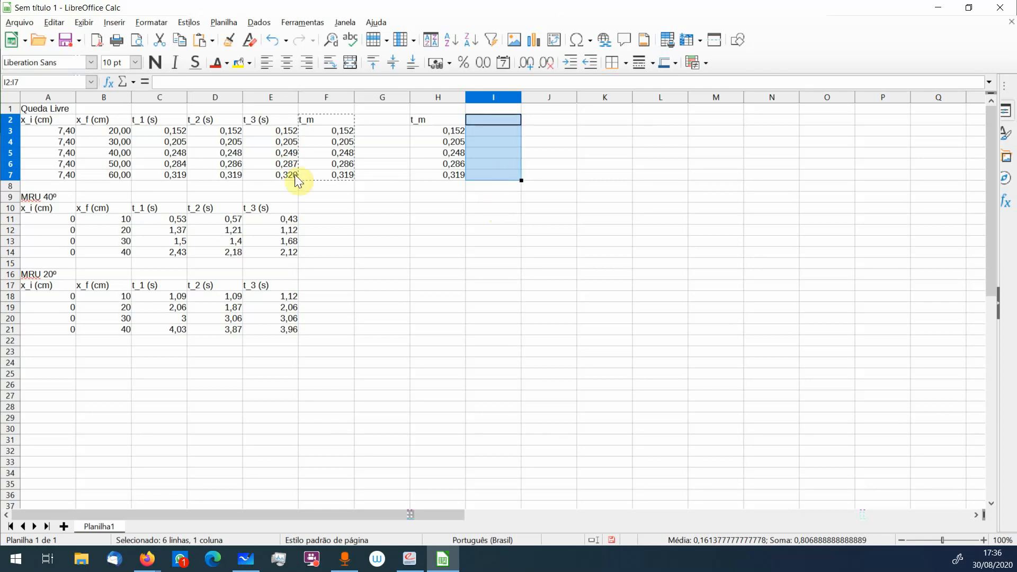
{"action": "left_click", "coordinate": [115, 120]}
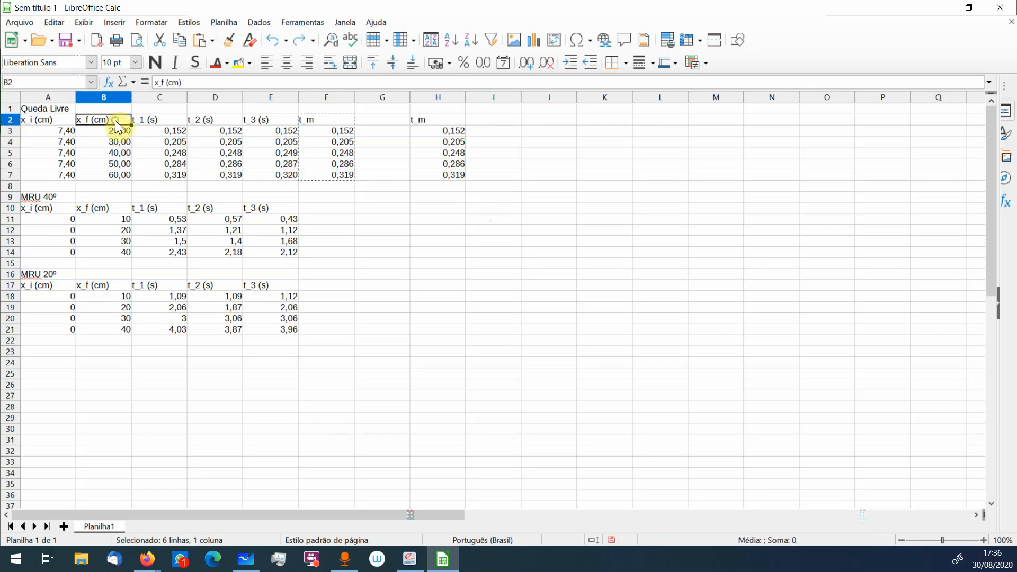
{"action": "left_click", "coordinate": [122, 172], "text": "shift"}
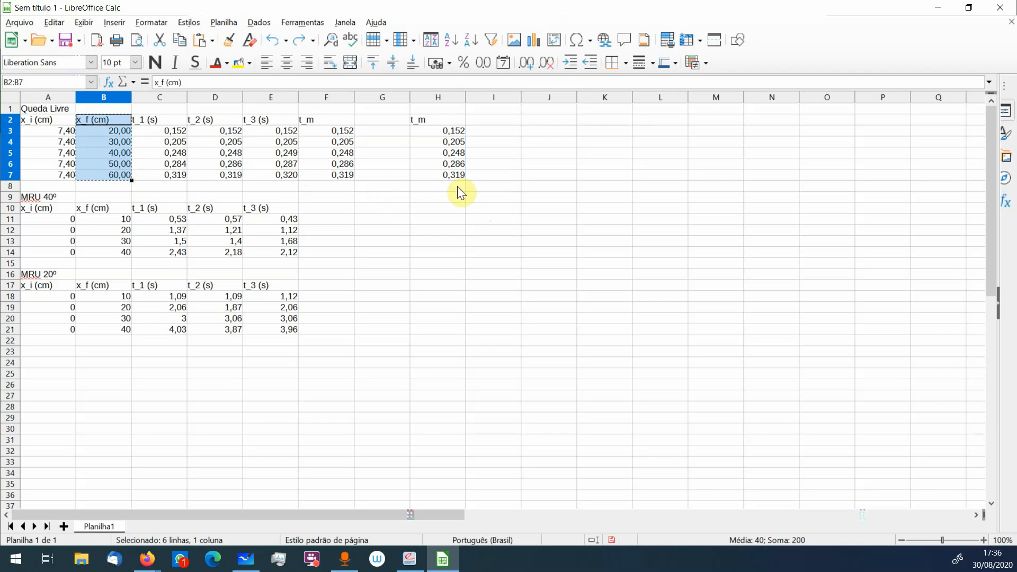
{"action": "key", "text": "ctrl+c"}
{"action": "left_click", "coordinate": [492, 120]}
{"action": "key", "text": "ctrl+v"}
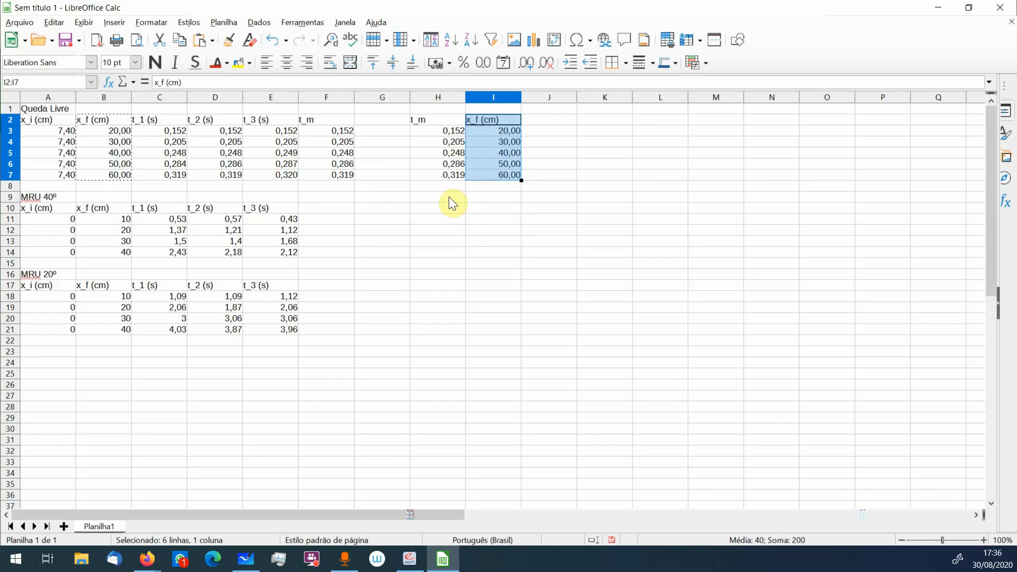
{"action": "left_click", "coordinate": [545, 252]}
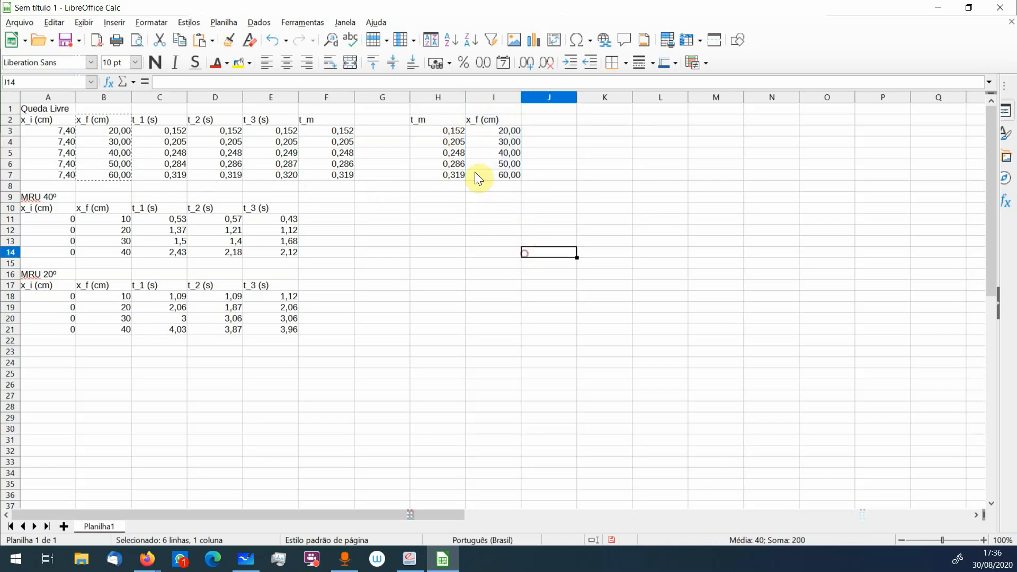
Label the pasted columns with X in H1 above t_m and Y in I1 above x_f (cm)
{"action": "left_click", "coordinate": [450, 112]}
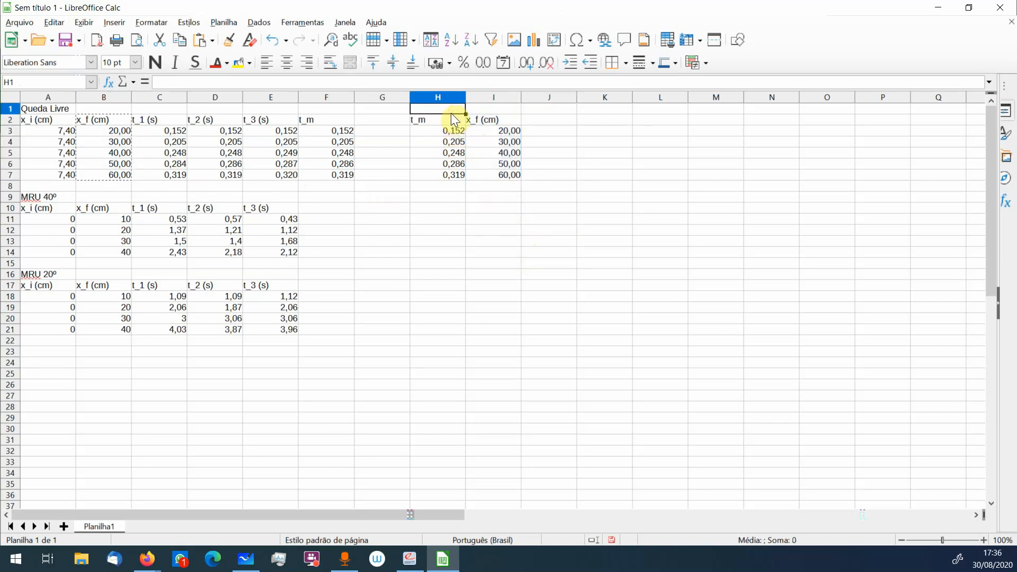
{"action": "type", "text": "X"}
{"action": "key", "text": "Tab"}
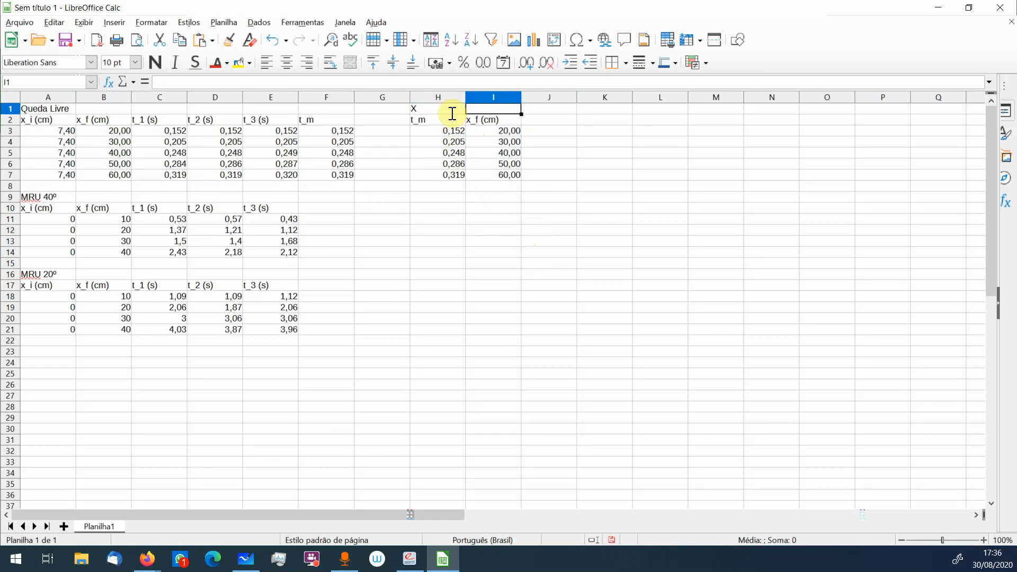
{"action": "type", "text": "Y"}
{"action": "key", "text": "Return"}
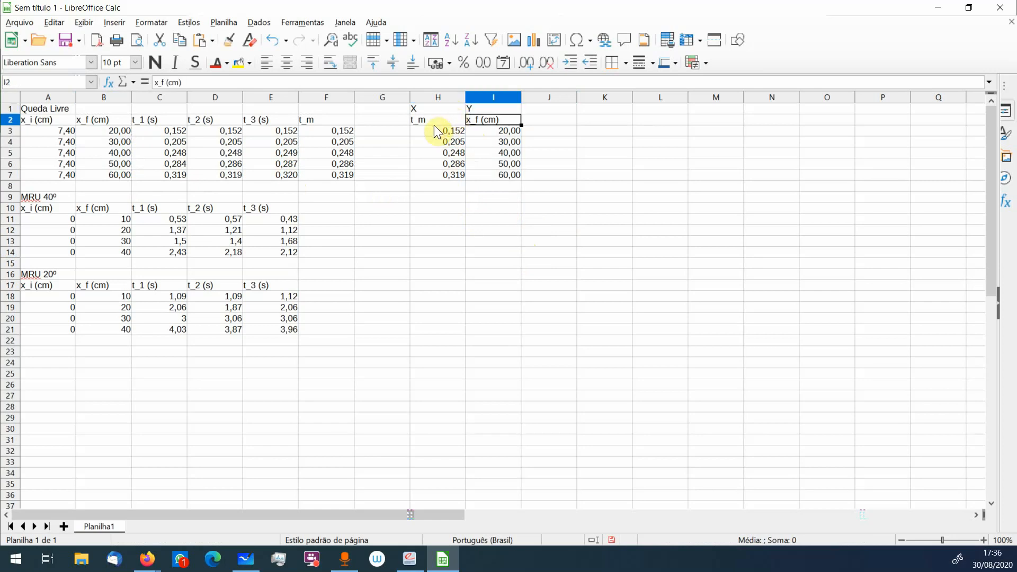
Start a chart from H2:I7 as an XY (Dispersão) scatter with points only, keeping the wizard clear of the chart preview
{"action": "left_click", "coordinate": [433, 128]}
{"action": "left_click", "coordinate": [434, 121]}
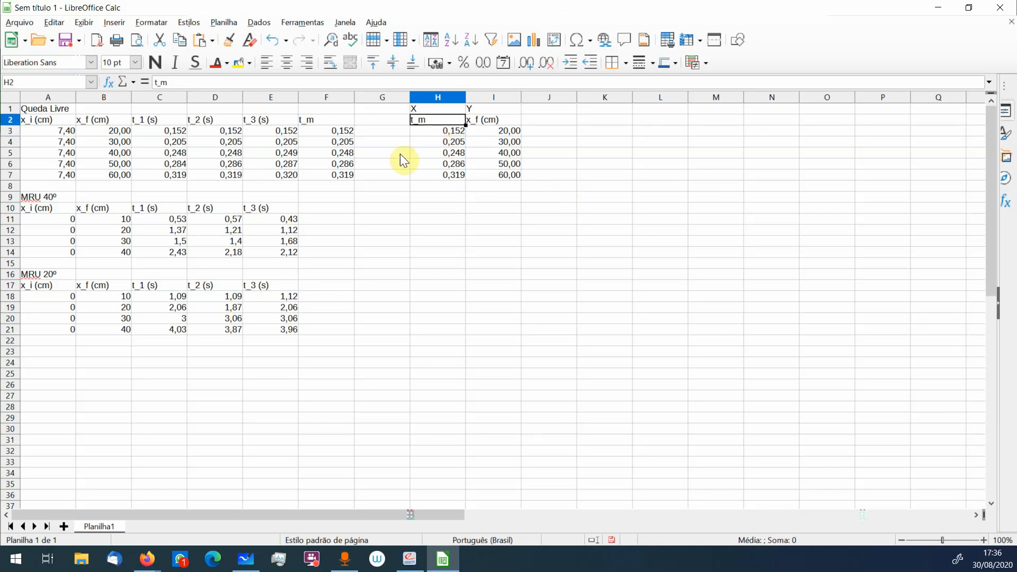
{"action": "left_click", "coordinate": [509, 173], "text": "shift"}
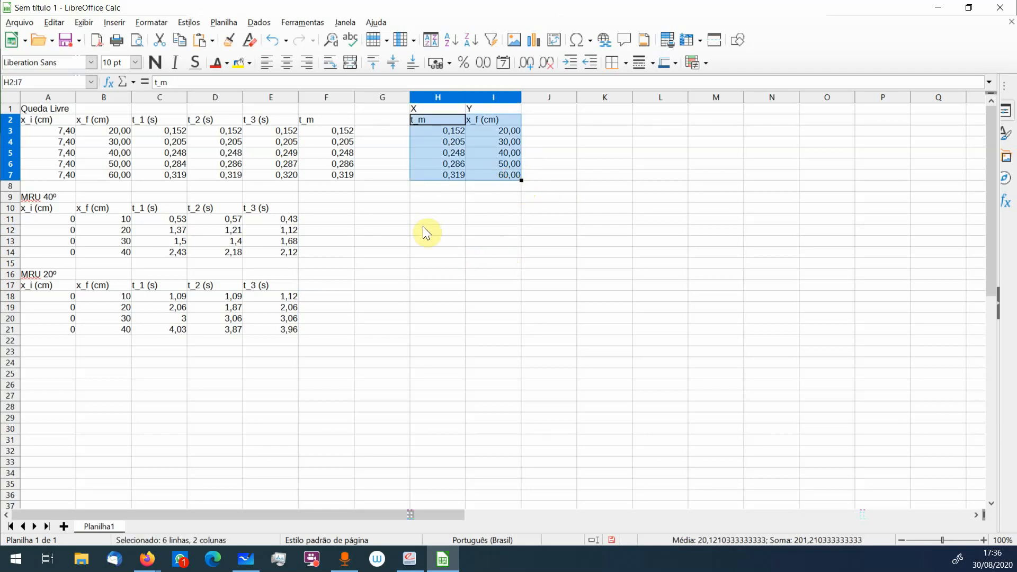
{"action": "left_click", "coordinate": [538, 40]}
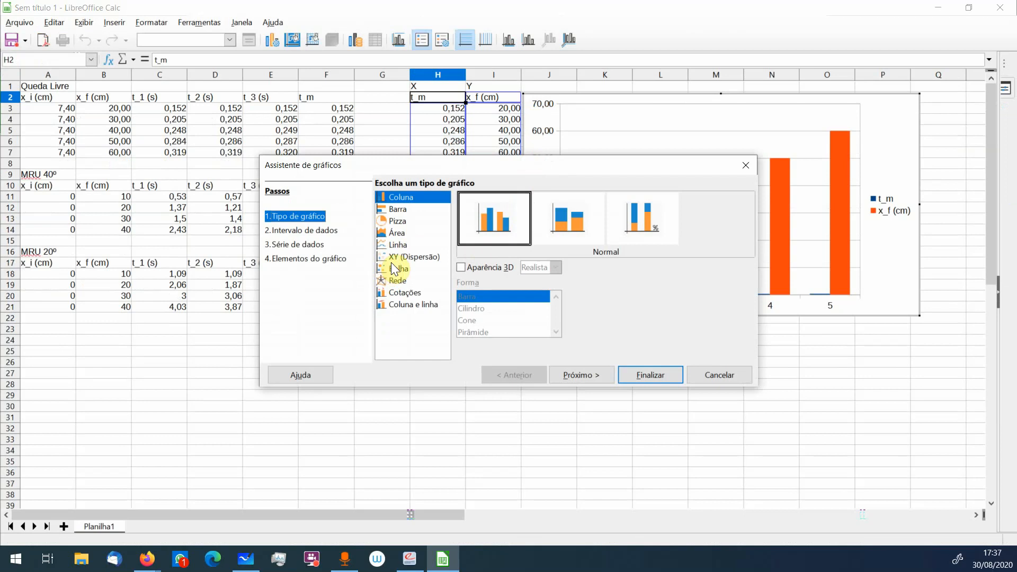
{"action": "left_click", "coordinate": [405, 260]}
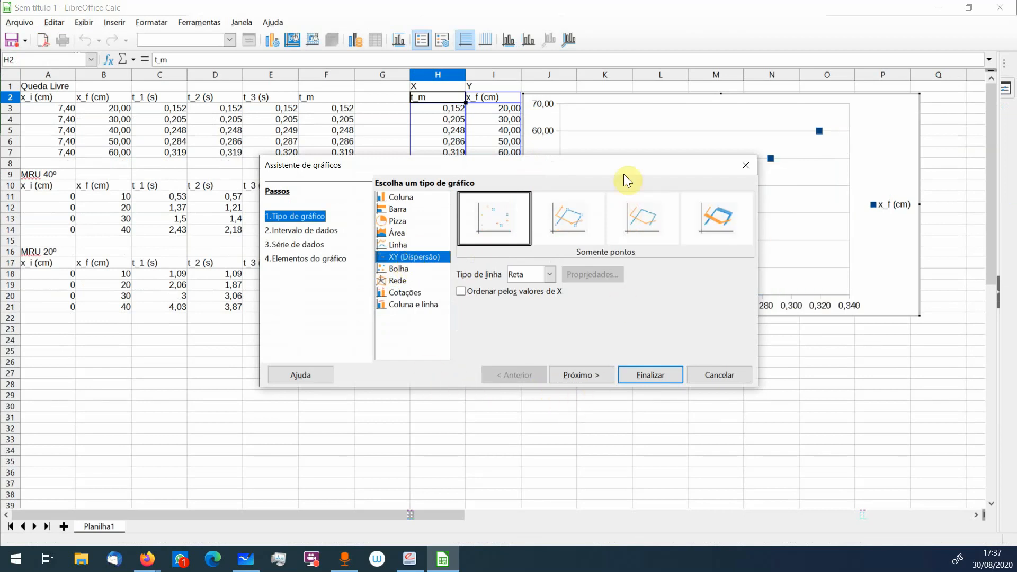
{"action": "left_click_drag", "start_coordinate": [624, 174], "coordinate": [384, 142]}
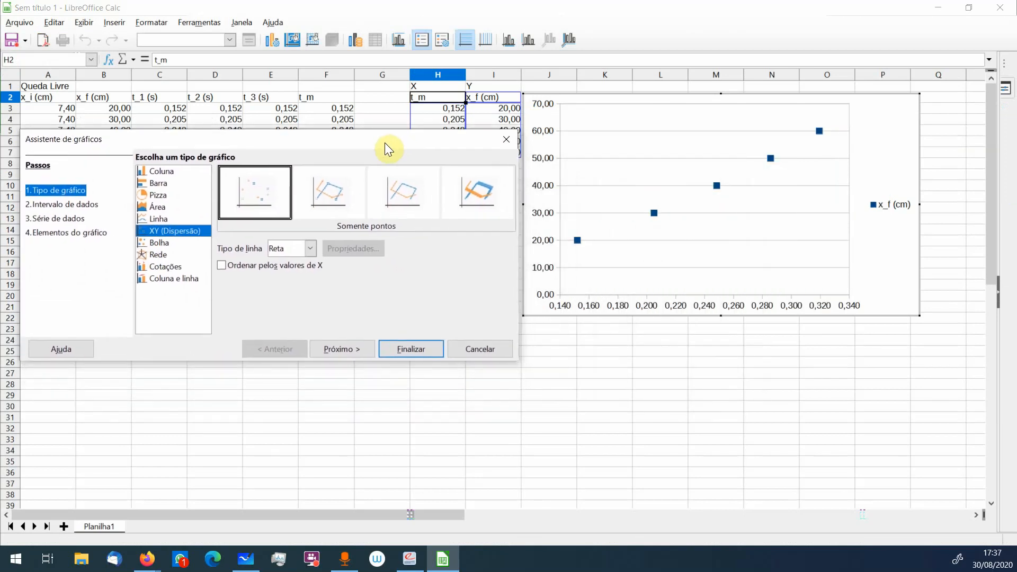
{"action": "left_click", "coordinate": [412, 186]}
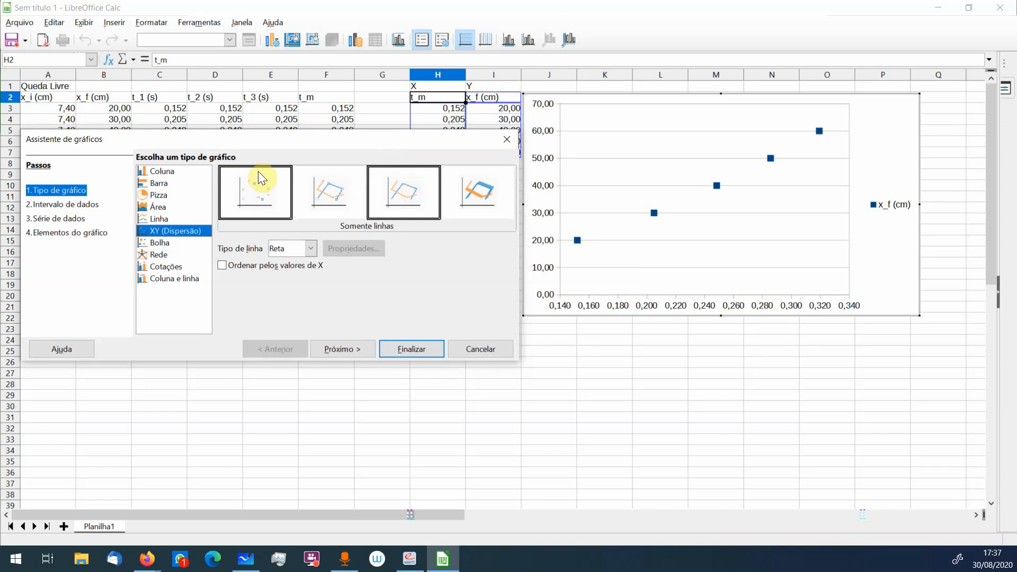
{"action": "left_click", "coordinate": [255, 194]}
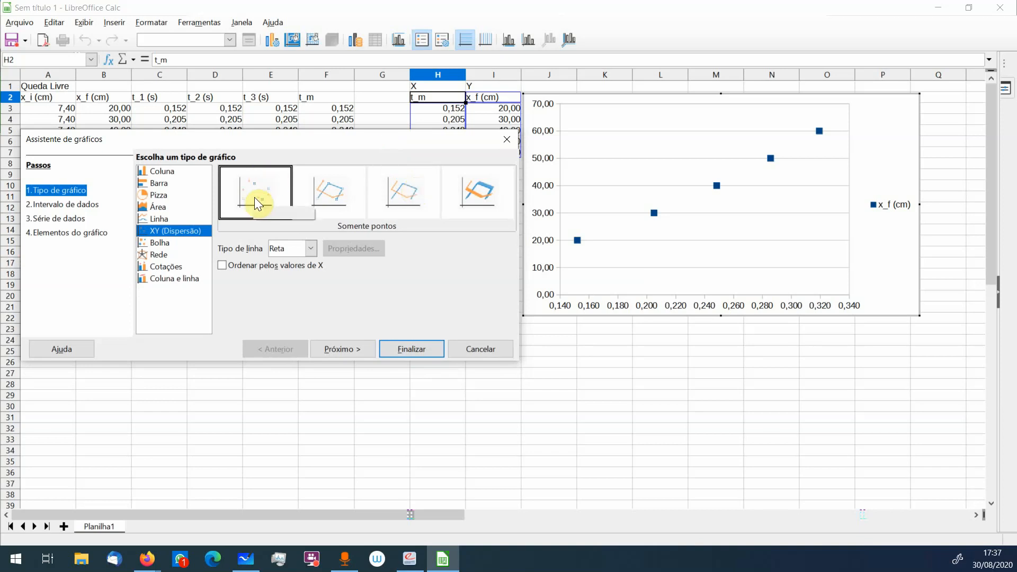
Accept the data range H2:I7 with data series in columns and the first row as label
{"action": "left_click", "coordinate": [364, 354]}
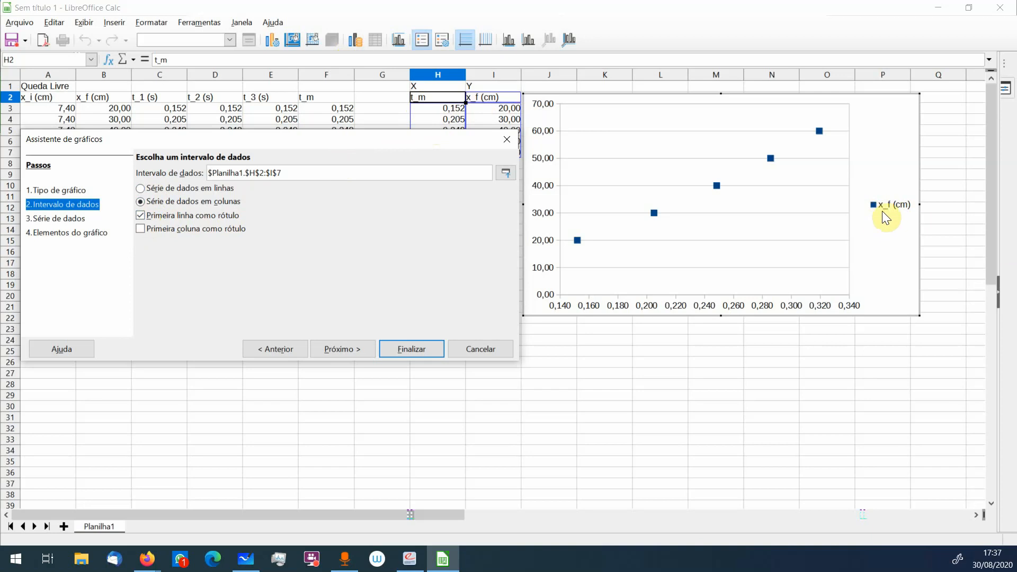
{"action": "left_click", "coordinate": [140, 215]}
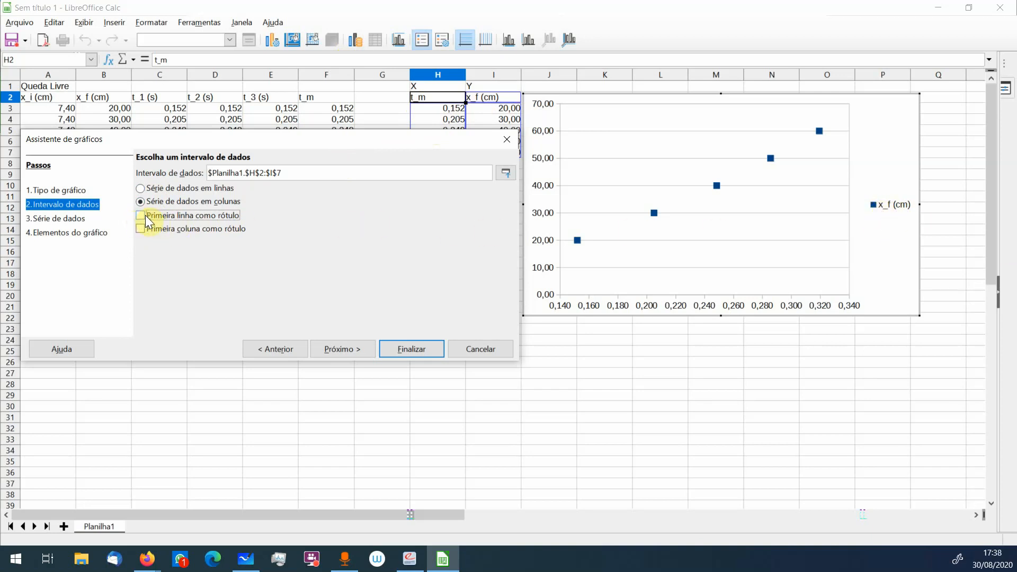
{"action": "left_click", "coordinate": [145, 215]}
{"action": "left_click", "coordinate": [361, 349]}
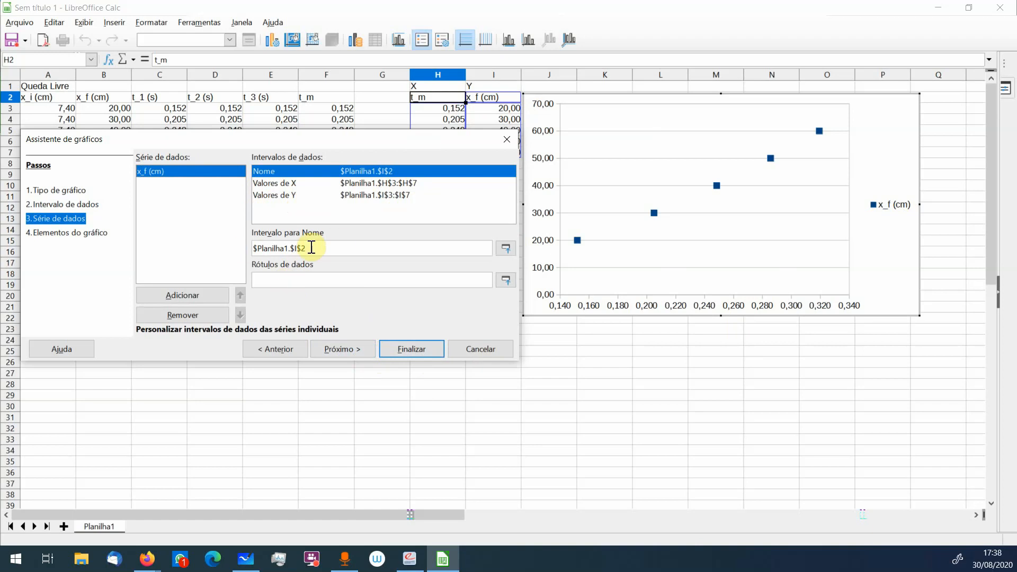
Keep the x_f (cm) series settings and give the chart the title "Qudea Livre" and the subtitle "(esfera)"
{"action": "left_click", "coordinate": [354, 351]}
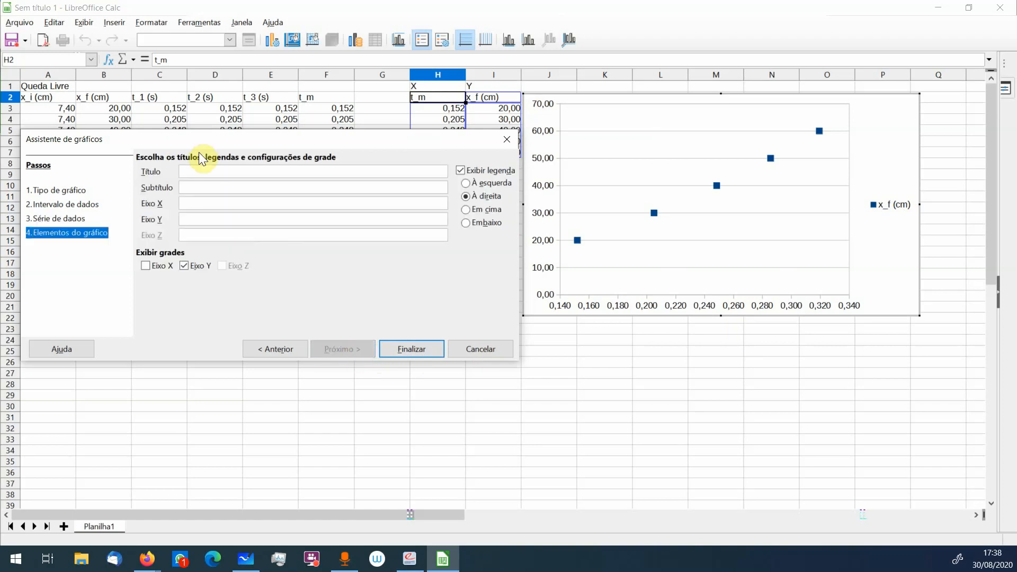
{"action": "left_click", "coordinate": [198, 170]}
{"action": "type", "text": "Qudea Livre"}
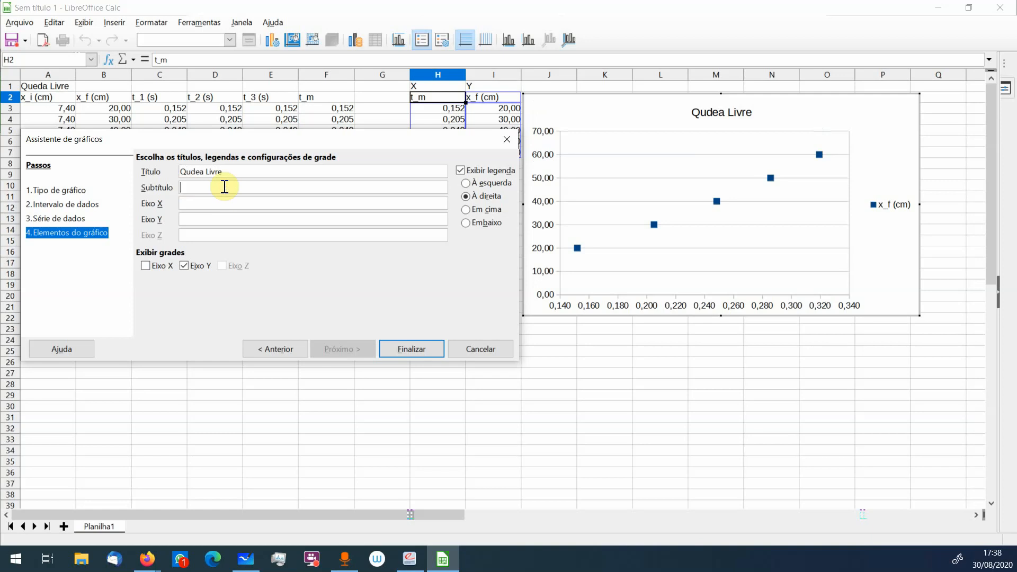
{"action": "type", "text": "(esfera)"}
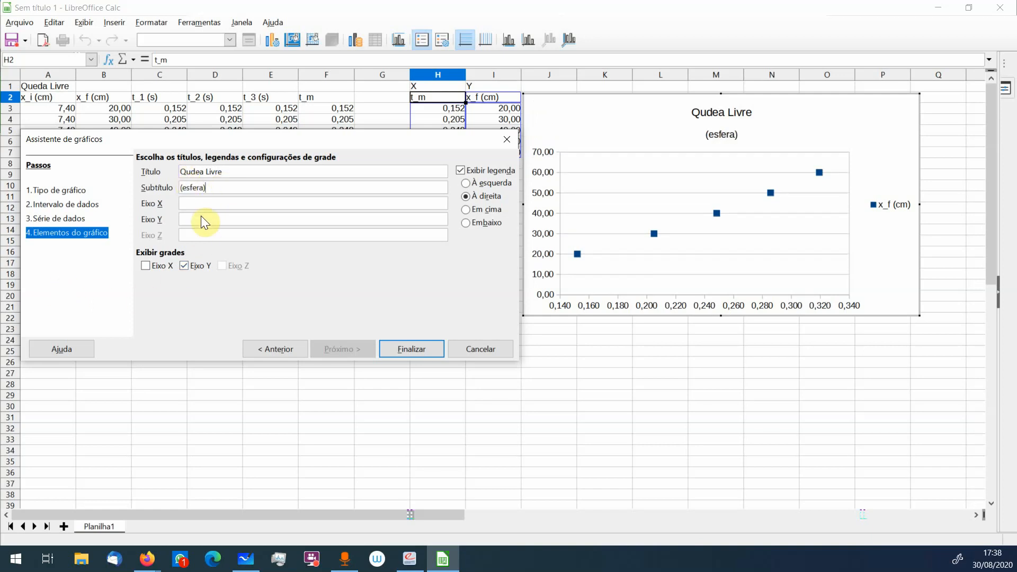
Title the X axis "tempo médio (s)" and the Y axis "Posição (cm)", turn off the Y axis grid and finish the chart
{"action": "left_click", "coordinate": [205, 204]}
{"action": "type", "text": "tempo médio (s)"}
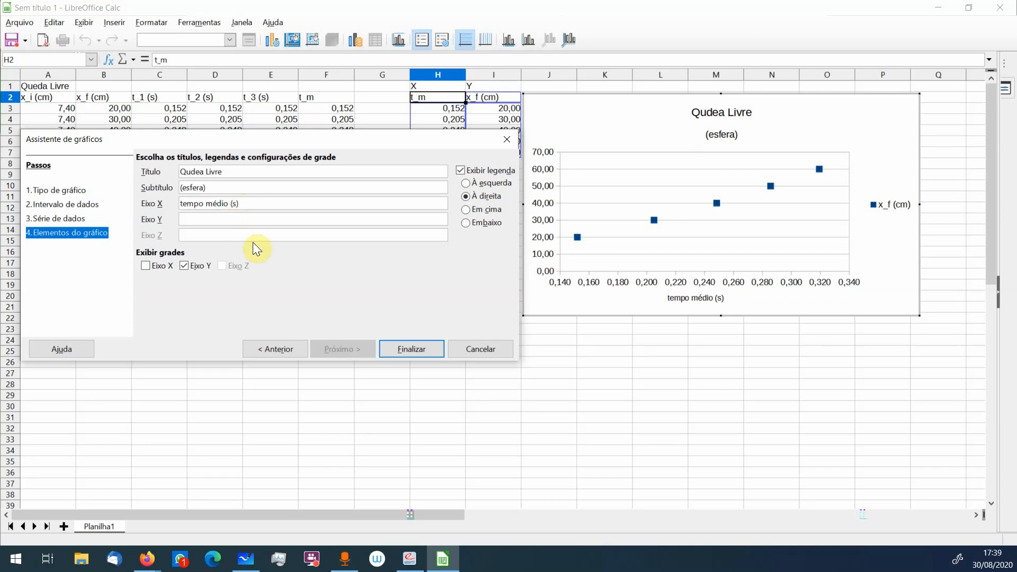
{"action": "type", "text": "Posição (cm"}
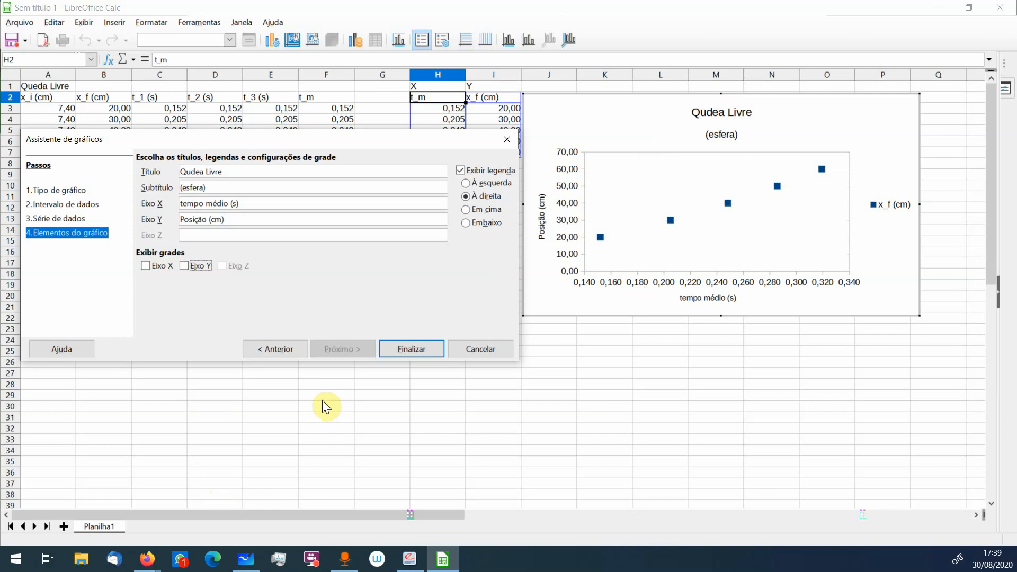
{"action": "left_click", "coordinate": [411, 349]}
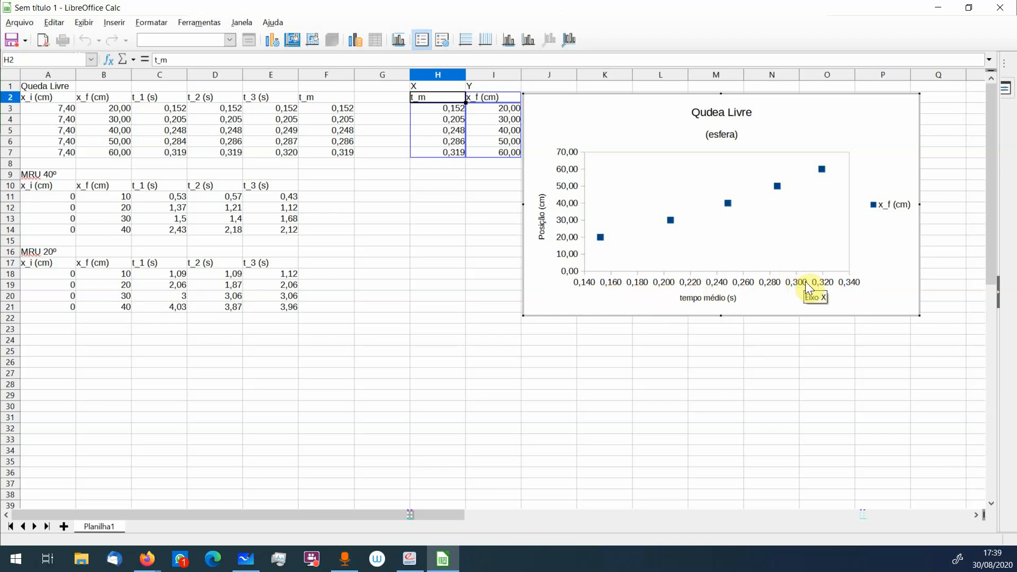
Replace the automatic X axis limits of the chart with a minimum of 0,1 and a maximum of 0,35
{"action": "double_click", "coordinate": [771, 288]}
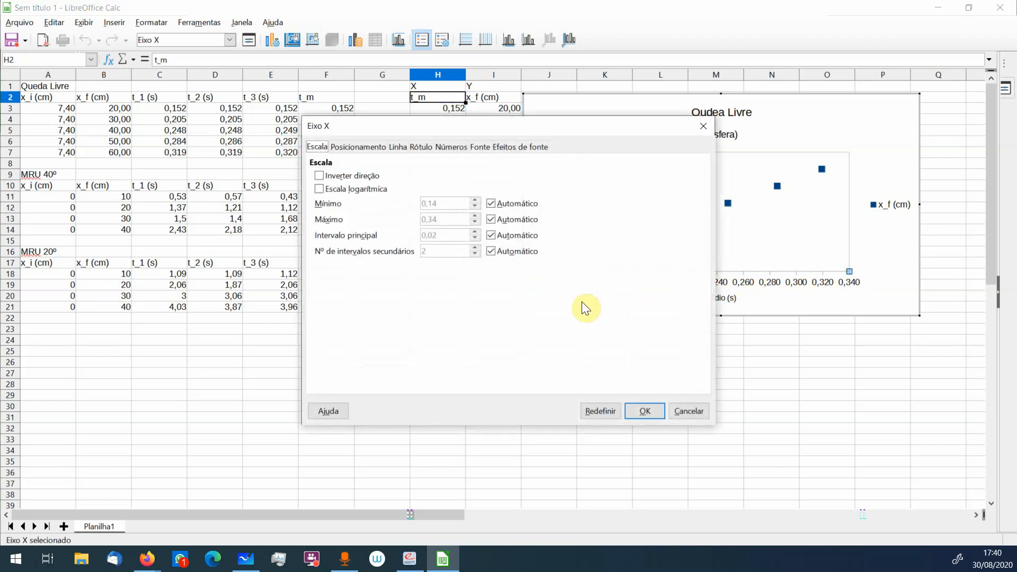
{"action": "left_click_drag", "start_coordinate": [539, 133], "coordinate": [318, 120]}
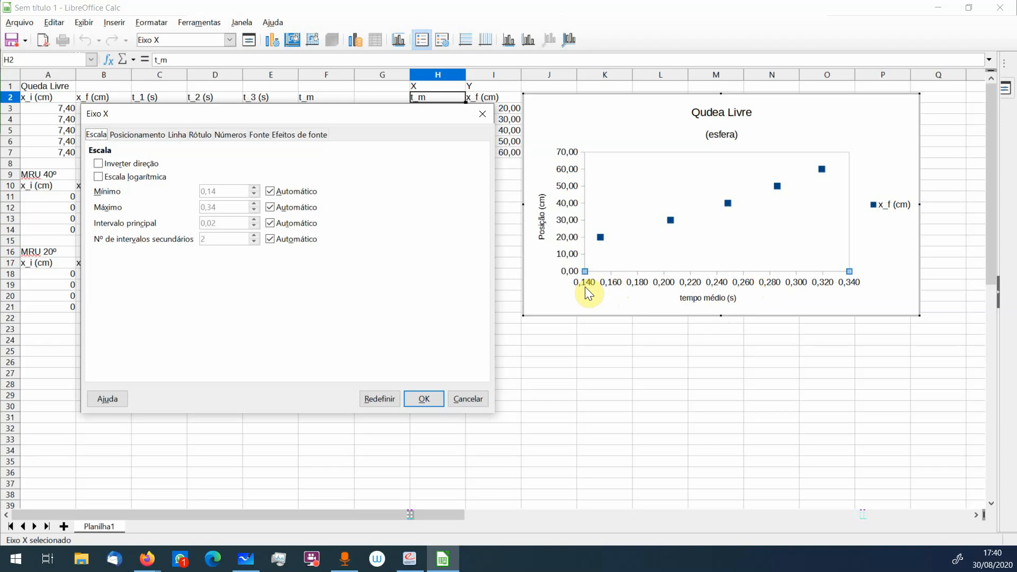
{"action": "left_click", "coordinate": [270, 191]}
{"action": "left_click", "coordinate": [238, 194]}
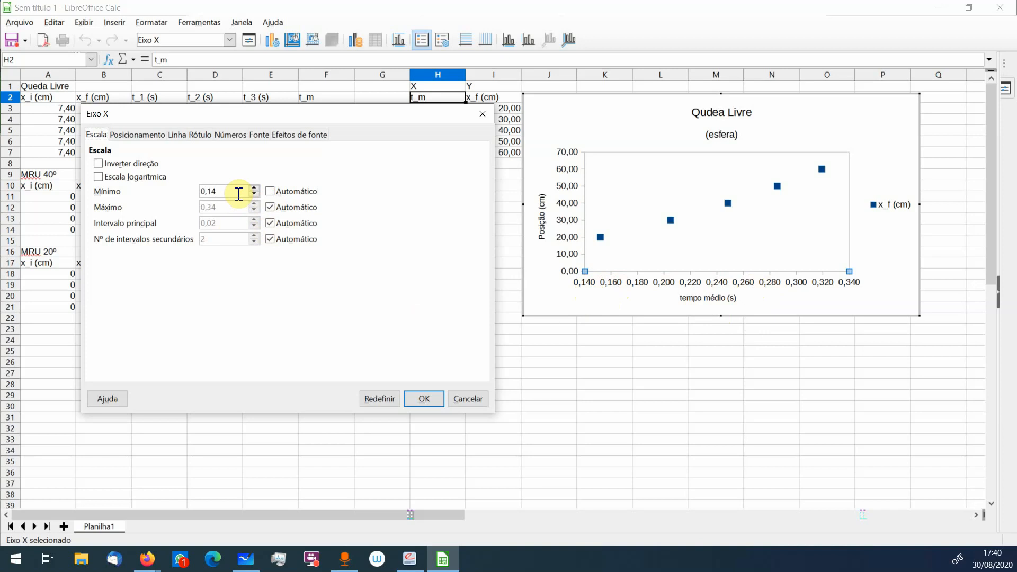
{"action": "key", "text": "BackSpace"}
{"action": "left_click", "coordinate": [270, 207]}
{"action": "left_click", "coordinate": [246, 209]}
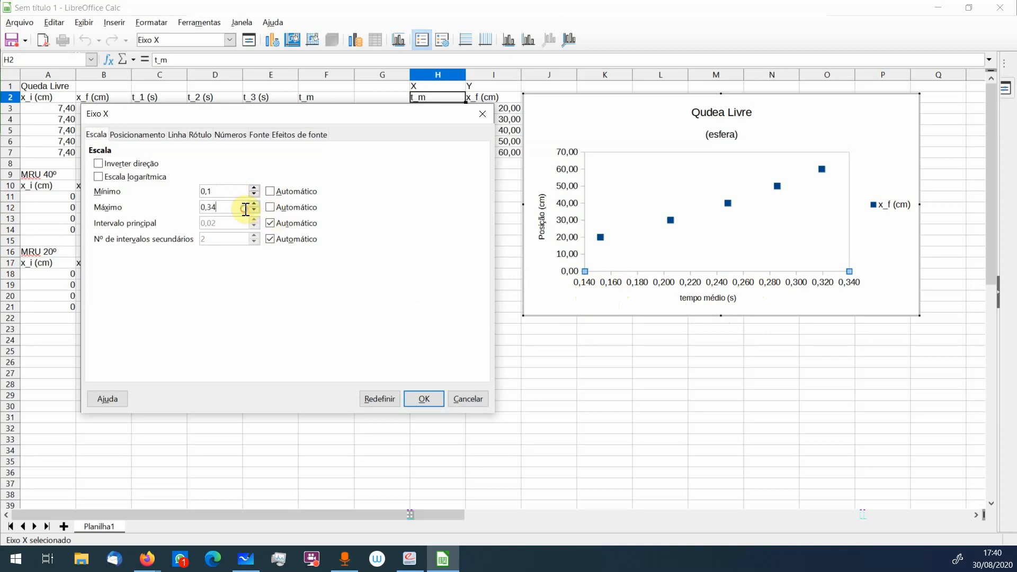
{"action": "key", "text": "BackSpace"}
{"action": "key", "text": "BackSpace"}
{"action": "type", "text": "35"}
Set the X axis major interval to 0,05 and apply the scale settings
{"action": "left_click", "coordinate": [271, 223]}
{"action": "left_click", "coordinate": [236, 223]}
{"action": "key", "text": "BackSpace"}
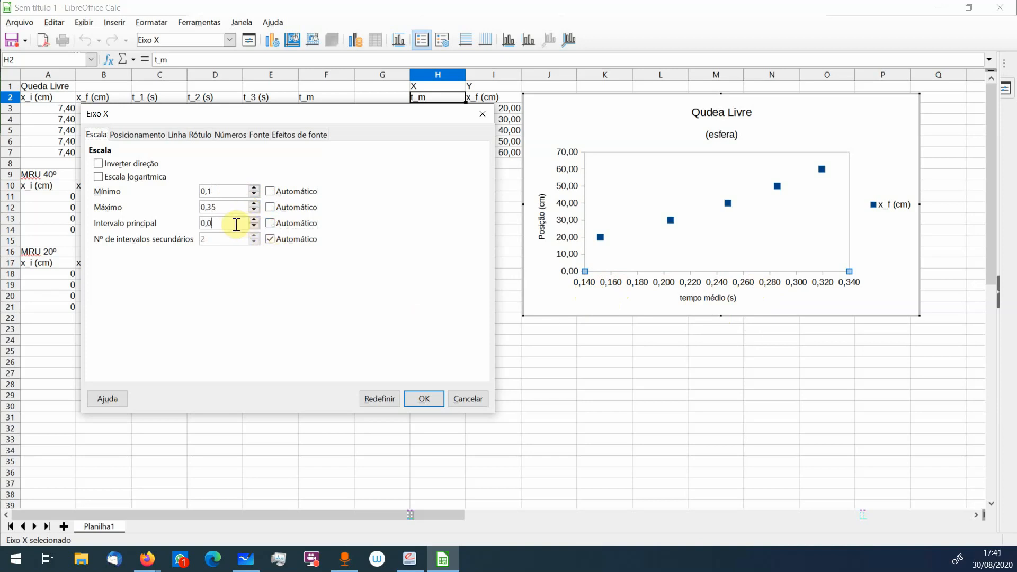
{"action": "type", "text": "5"}
{"action": "left_click", "coordinate": [421, 400]}
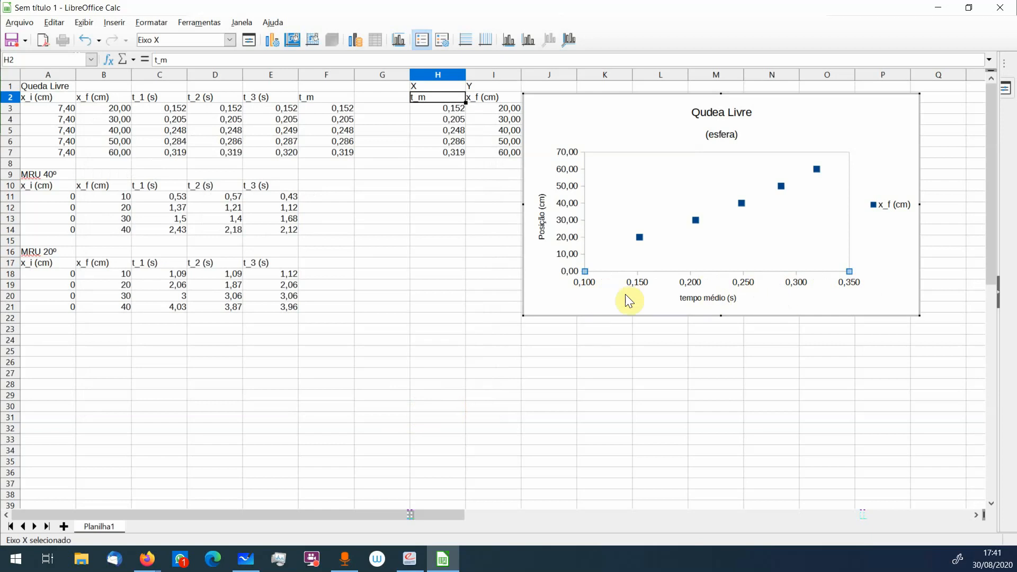
Set the Y axis minimum to 10 and make the chart taller, extending its lower edge to about row 30
{"action": "left_click", "coordinate": [571, 239]}
{"action": "double_click", "coordinate": [570, 270]}
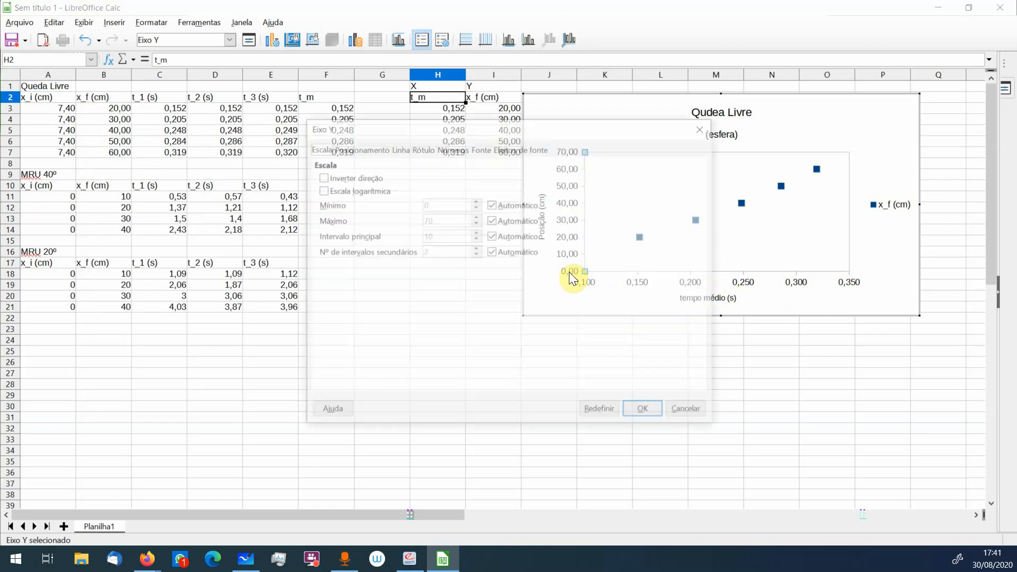
{"action": "left_click", "coordinate": [491, 204]}
{"action": "left_click", "coordinate": [454, 206]}
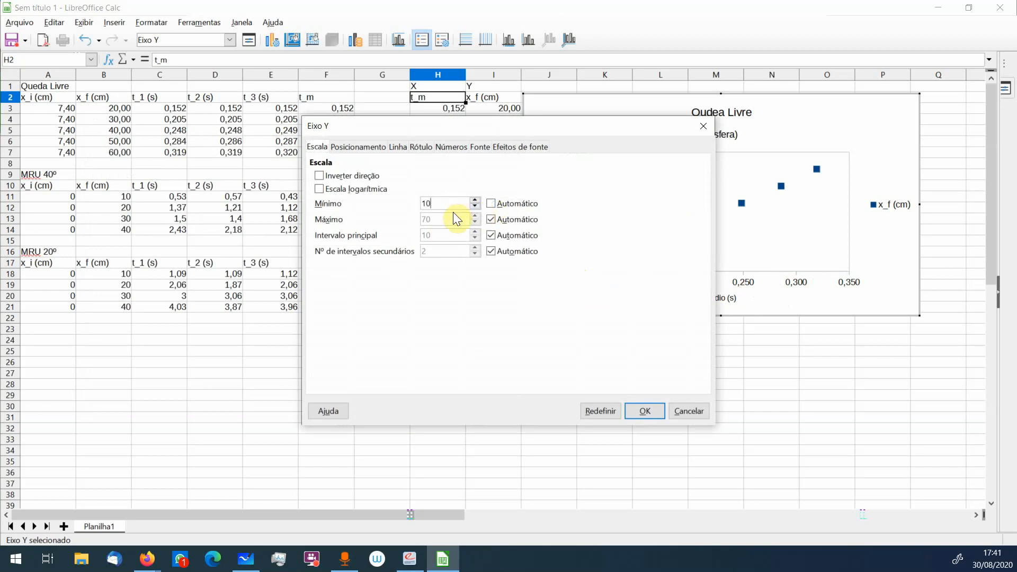
{"action": "left_click_drag", "start_coordinate": [621, 133], "coordinate": [421, 107]}
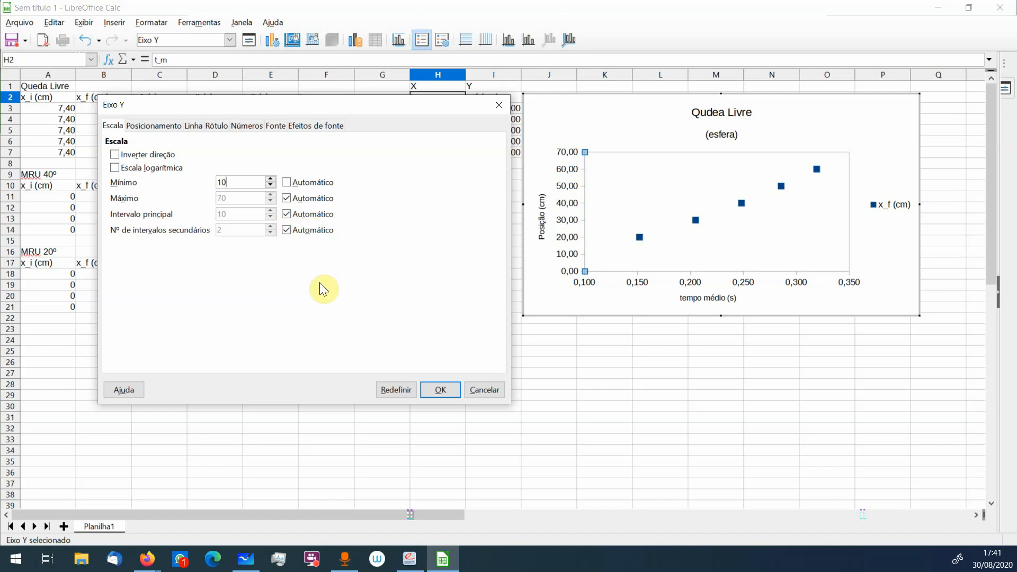
{"action": "left_click", "coordinate": [450, 390]}
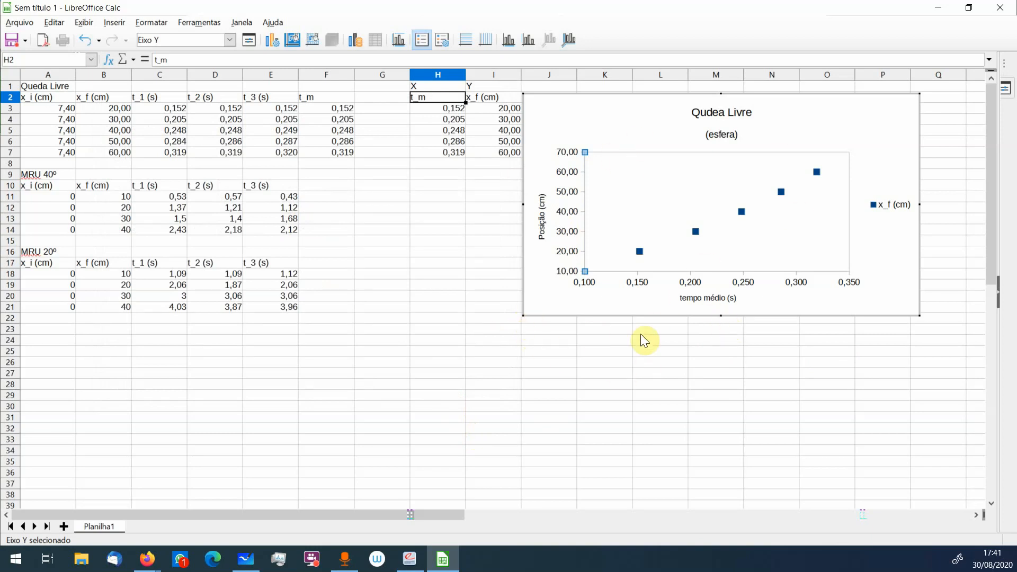
{"action": "left_click_drag", "start_coordinate": [722, 317], "coordinate": [726, 412]}
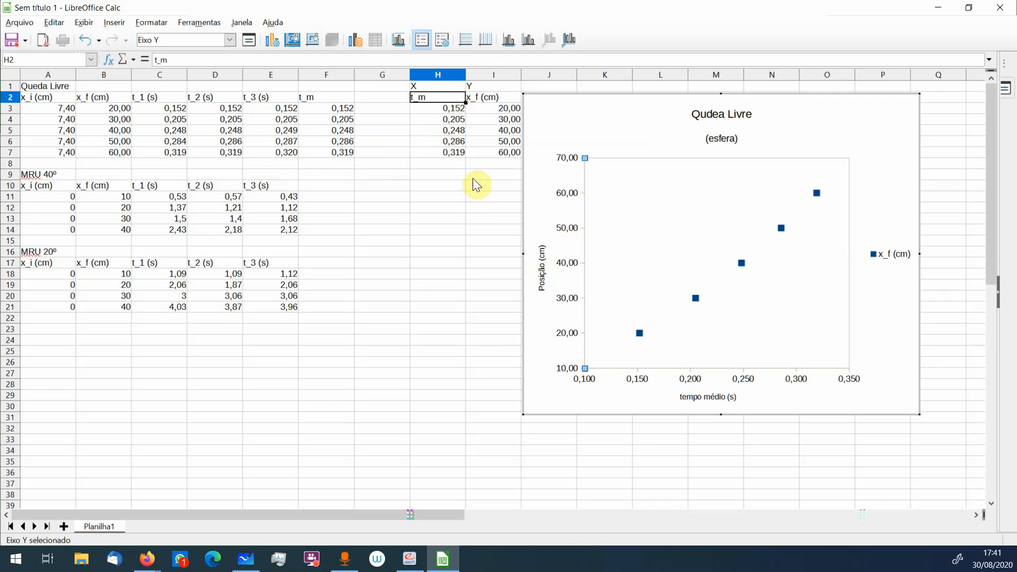
Delete the free-fall scatter chart from the sheet
{"action": "left_click", "coordinate": [926, 165]}
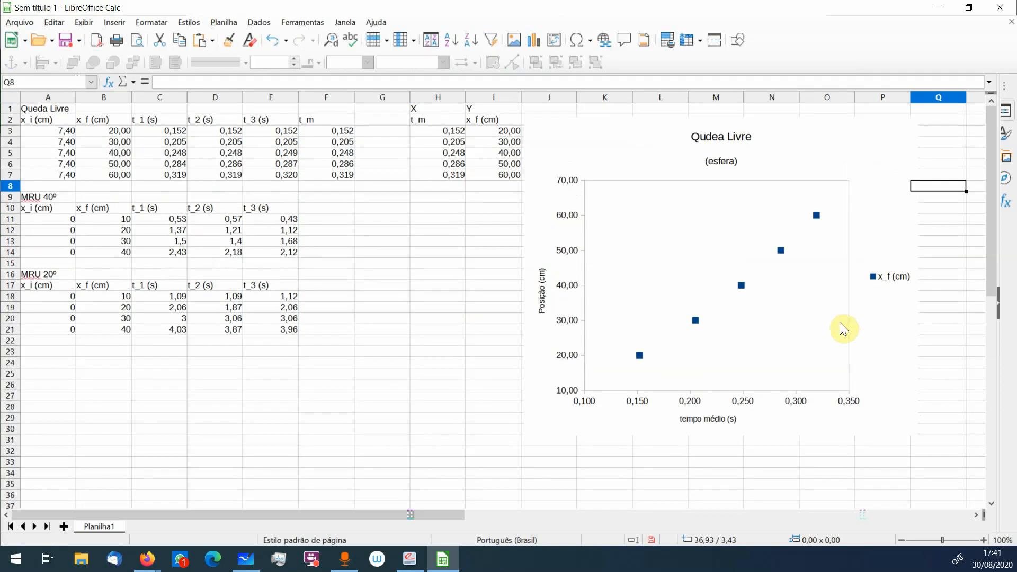
{"action": "left_click", "coordinate": [901, 236]}
{"action": "key", "text": "Delete"}
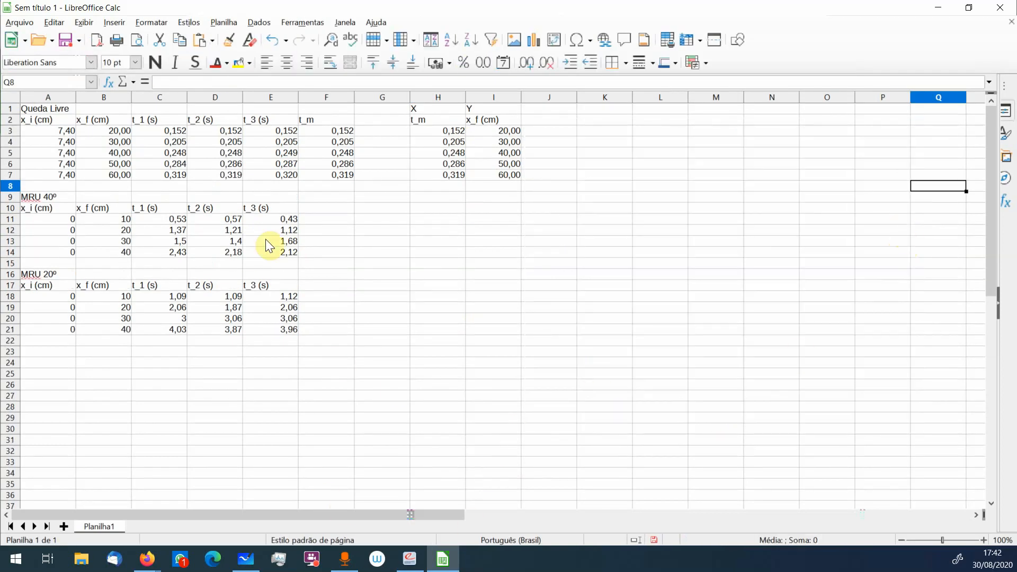
Add the header t_m in cell F10 of the MRU 40º table
{"action": "left_click", "coordinate": [334, 208]}
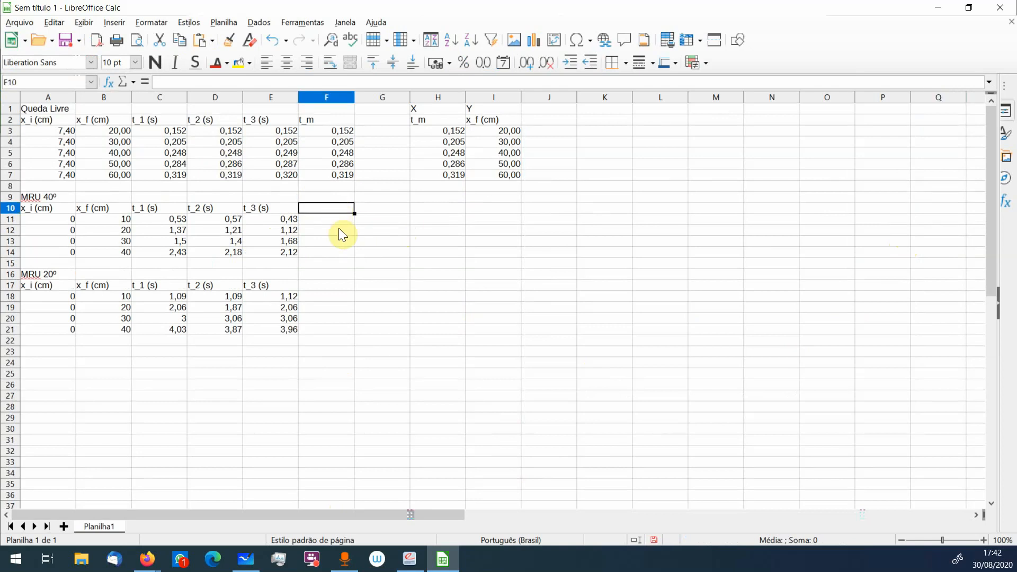
{"action": "type", "text": "t_m"}
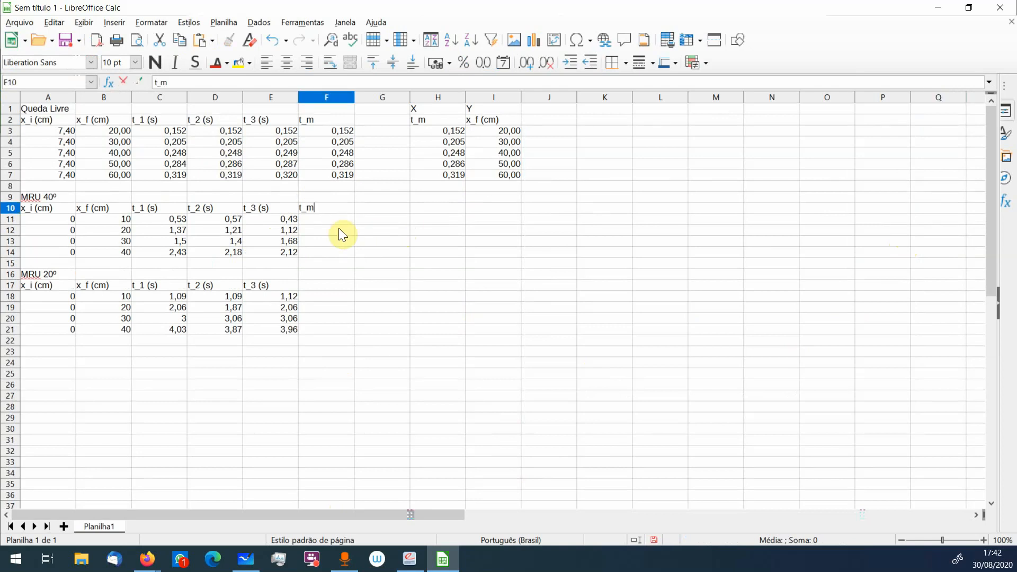
{"action": "key", "text": "Return"}
Enter the formula =soma(c11:f11)/3 in cell F11 for the first MRU 40º mean time
{"action": "type", "text": "="}
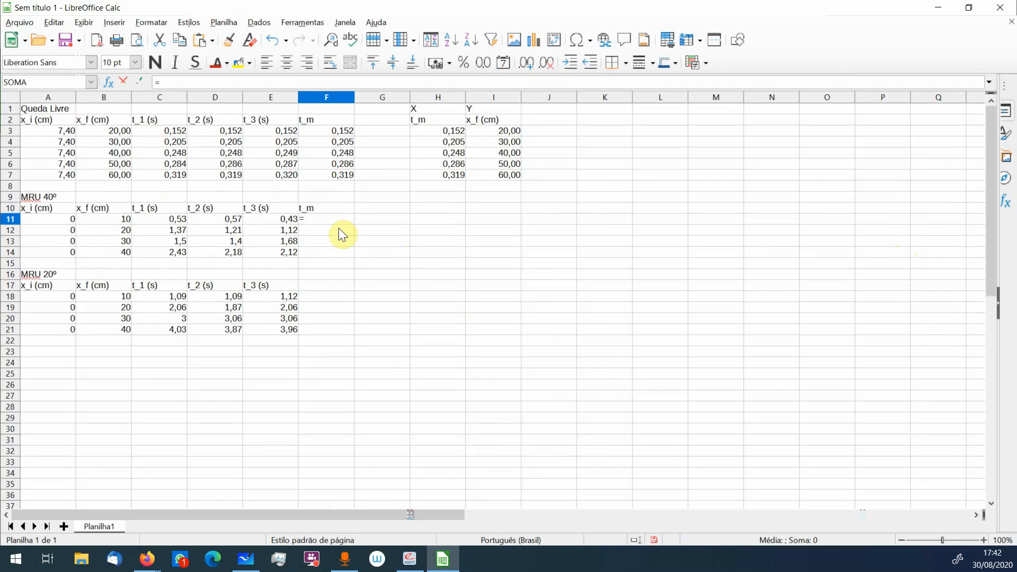
{"action": "type", "text": "soma"}
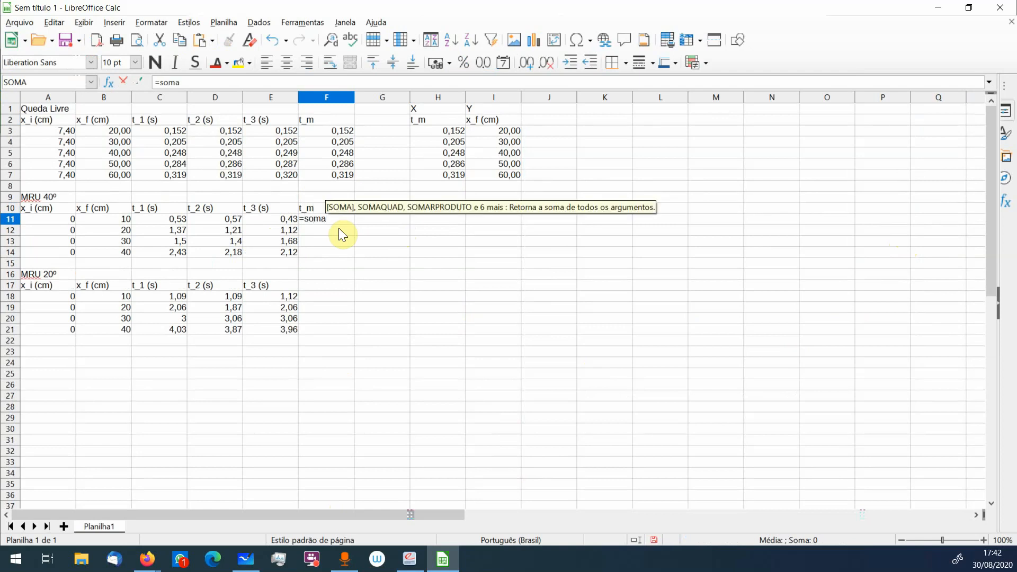
{"action": "type", "text": "("}
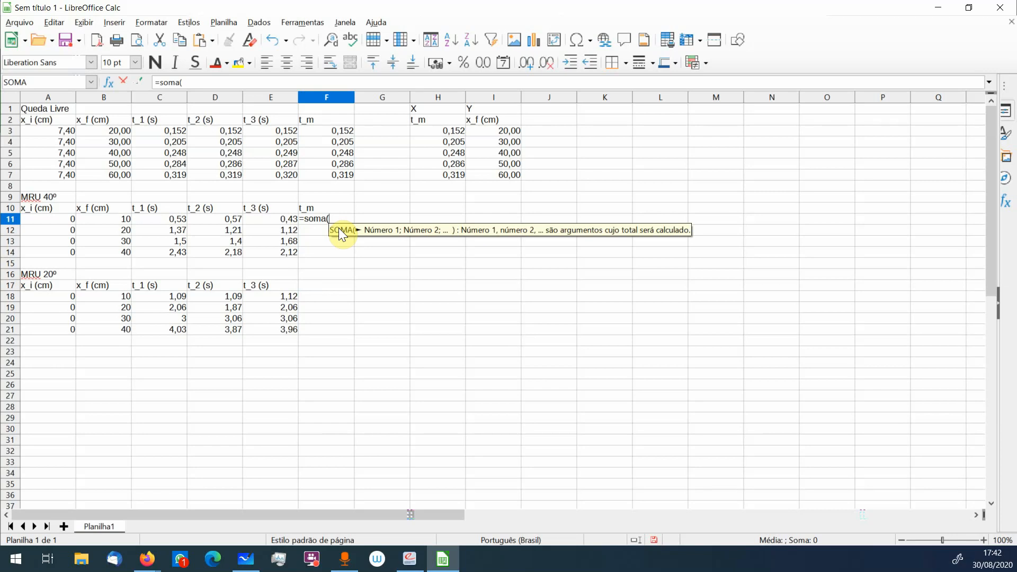
{"action": "type", "text": "c11"}
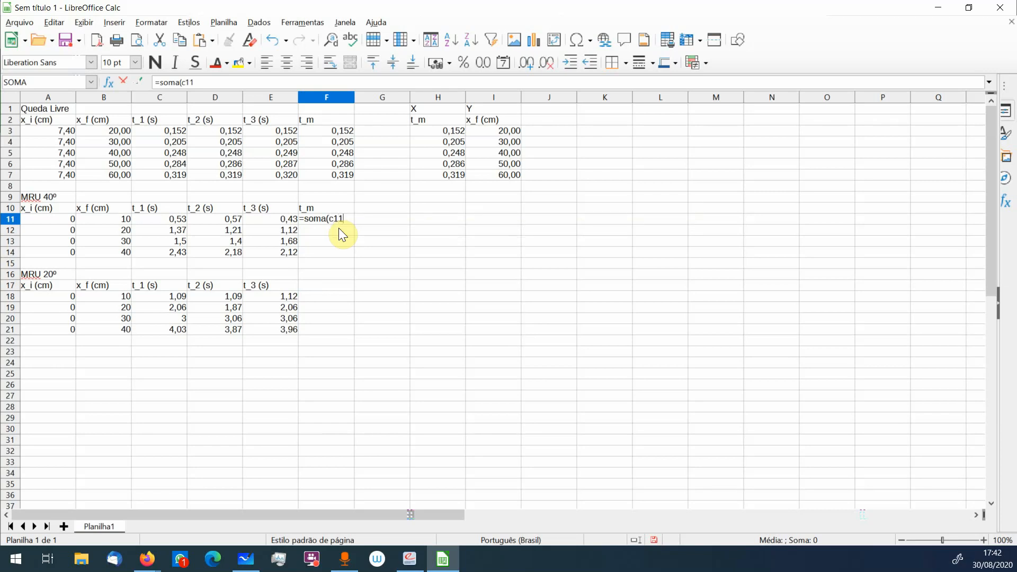
{"action": "type", "text": ":"}
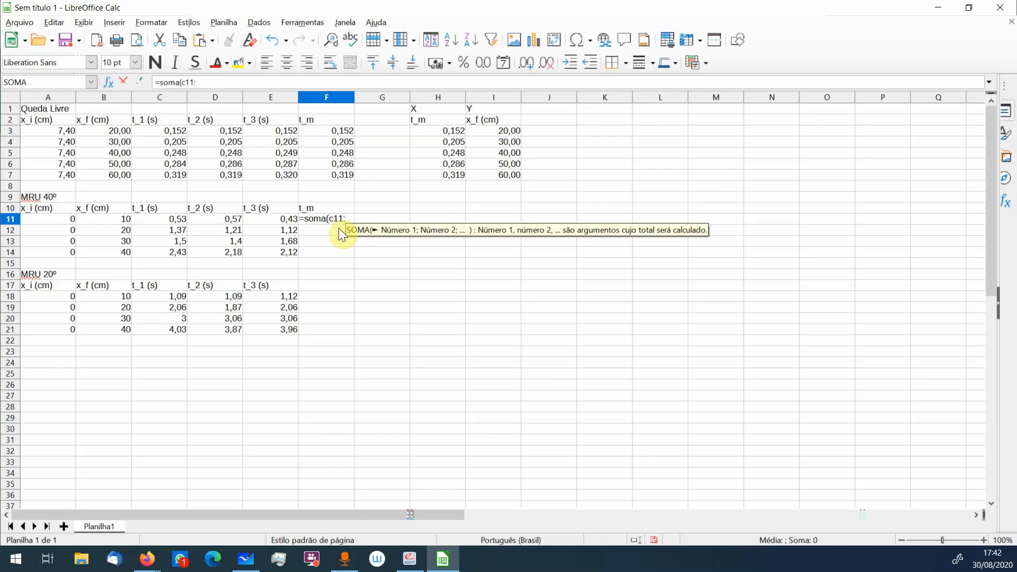
{"action": "type", "text": "f1"}
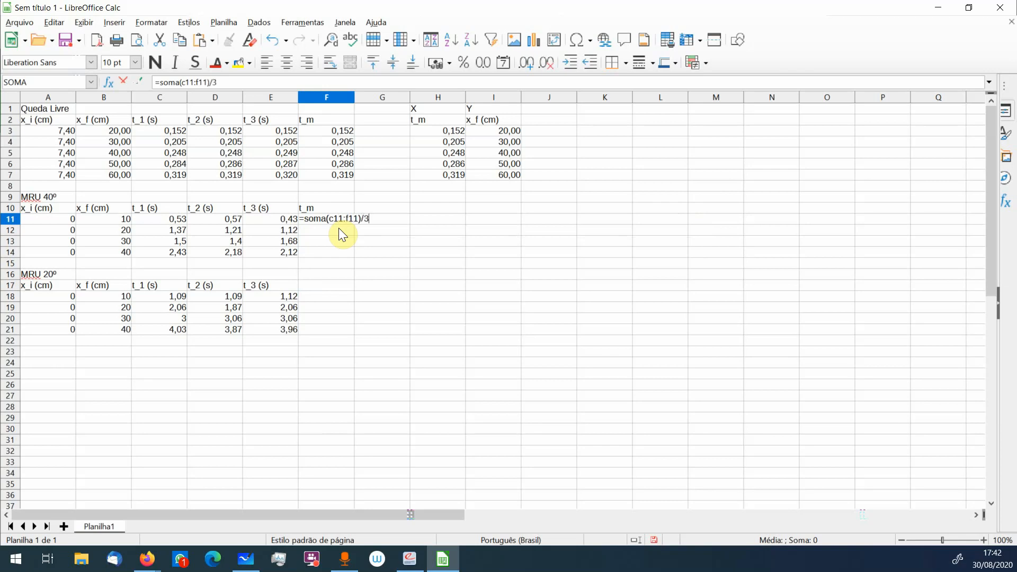
{"action": "type", "text": "1)/3"}
{"action": "key", "text": "Return"}
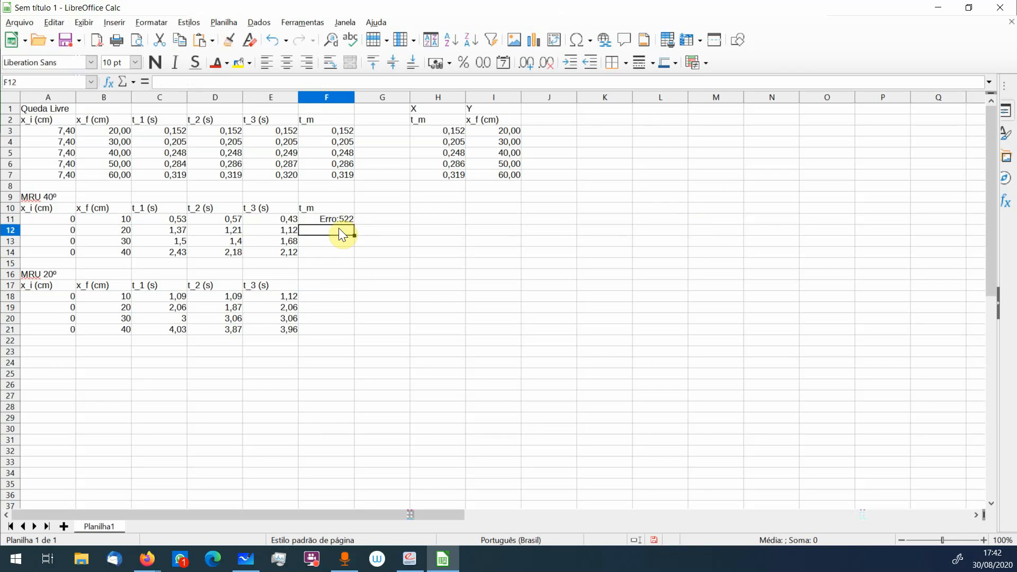
Correct the F11 formula to =SOMA(C11:E11)/3 and fill it down to F14
{"action": "left_click", "coordinate": [343, 221]}
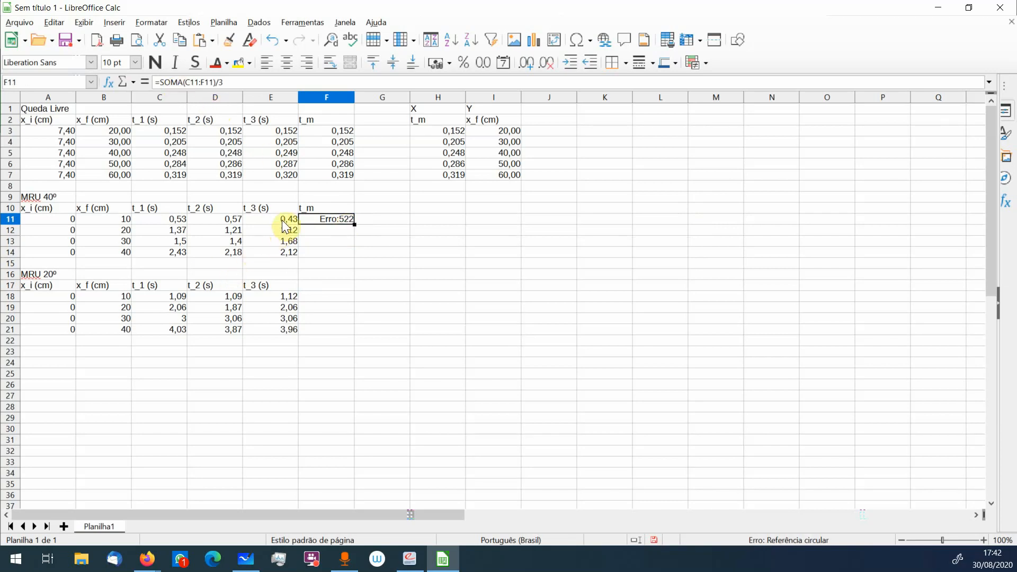
{"action": "left_click", "coordinate": [209, 85]}
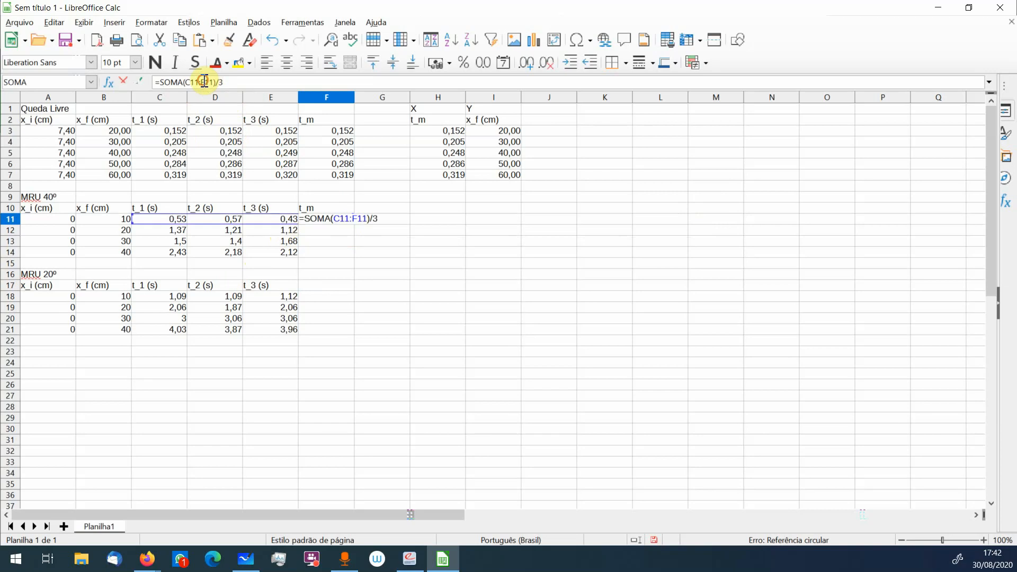
{"action": "key", "text": "BackSpace"}
{"action": "type", "text": "E"}
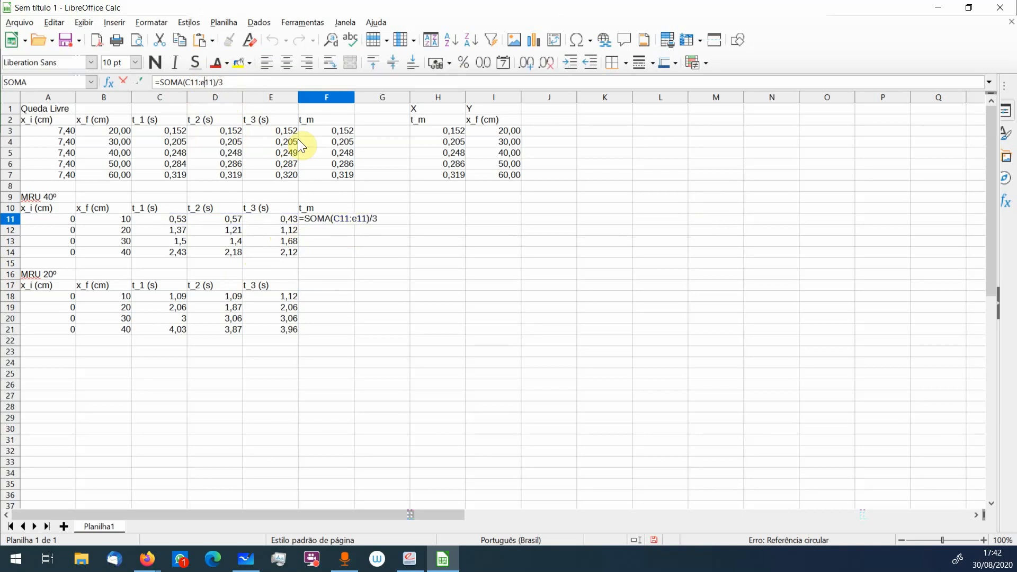
{"action": "key", "text": "Return"}
{"action": "left_click", "coordinate": [344, 219]}
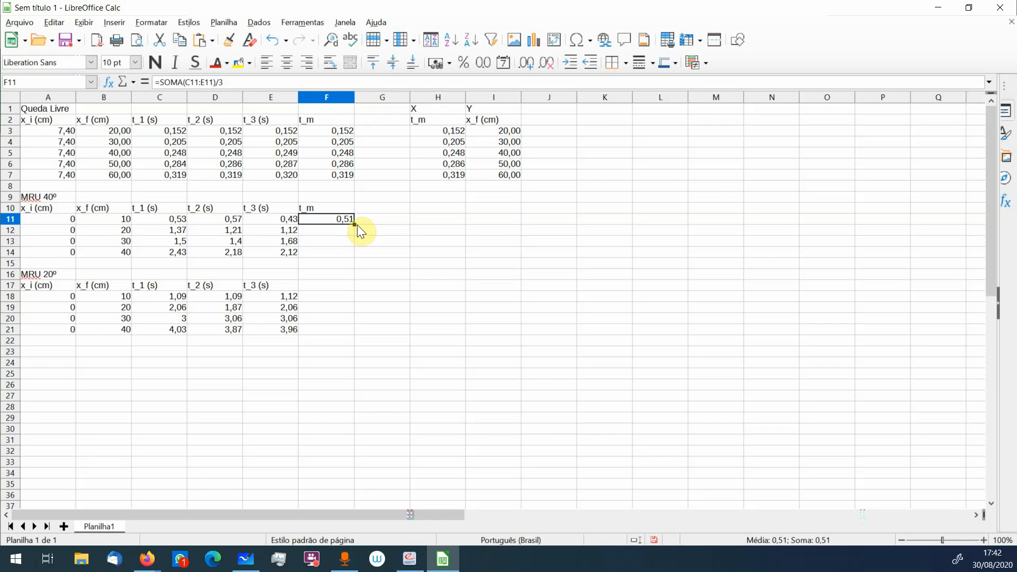
{"action": "left_click_drag", "start_coordinate": [356, 223], "coordinate": [346, 260]}
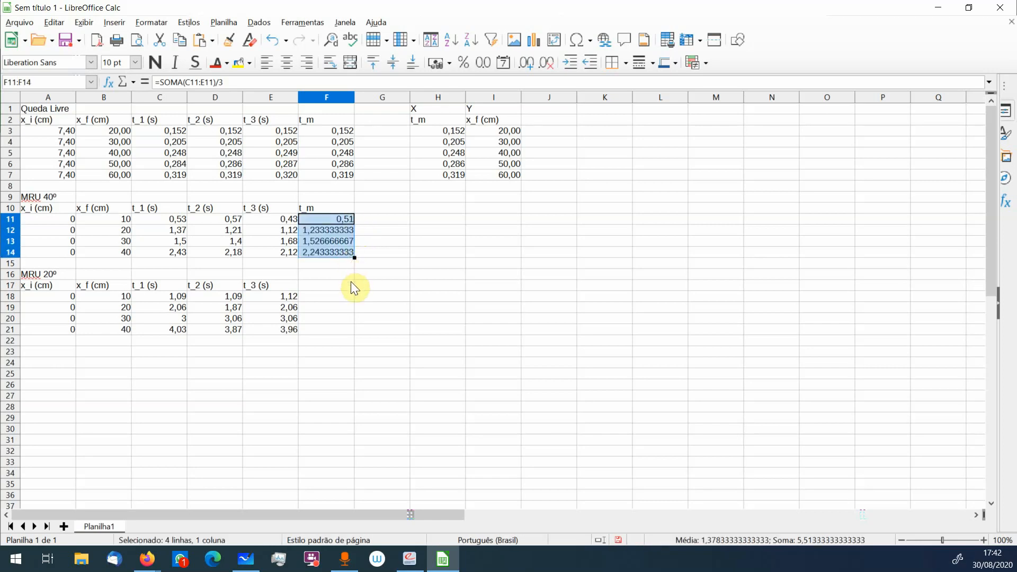
Add the header t_m in cell F17 of the MRU 20º table
{"action": "left_click", "coordinate": [335, 288]}
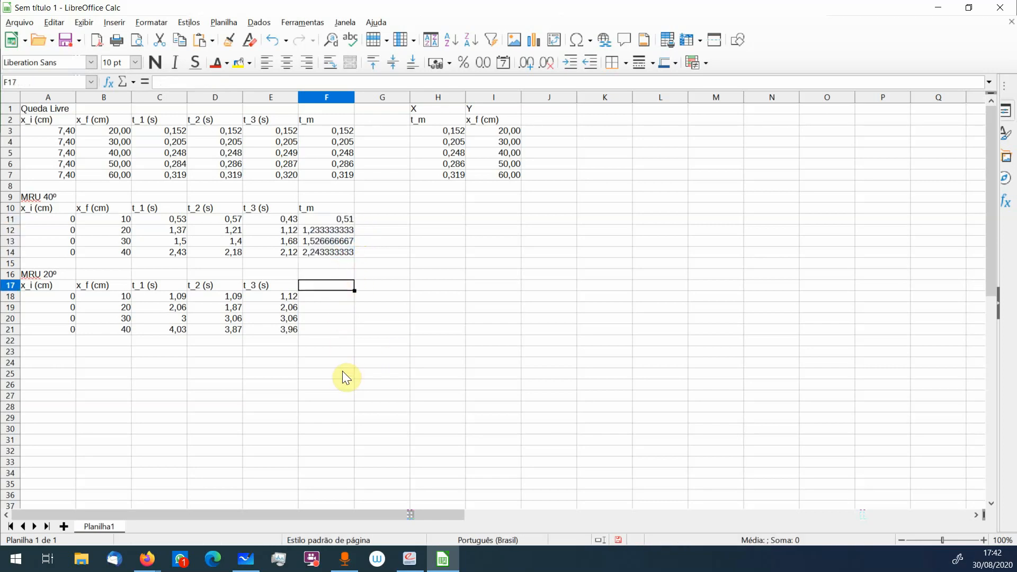
{"action": "type", "text": "t_"}
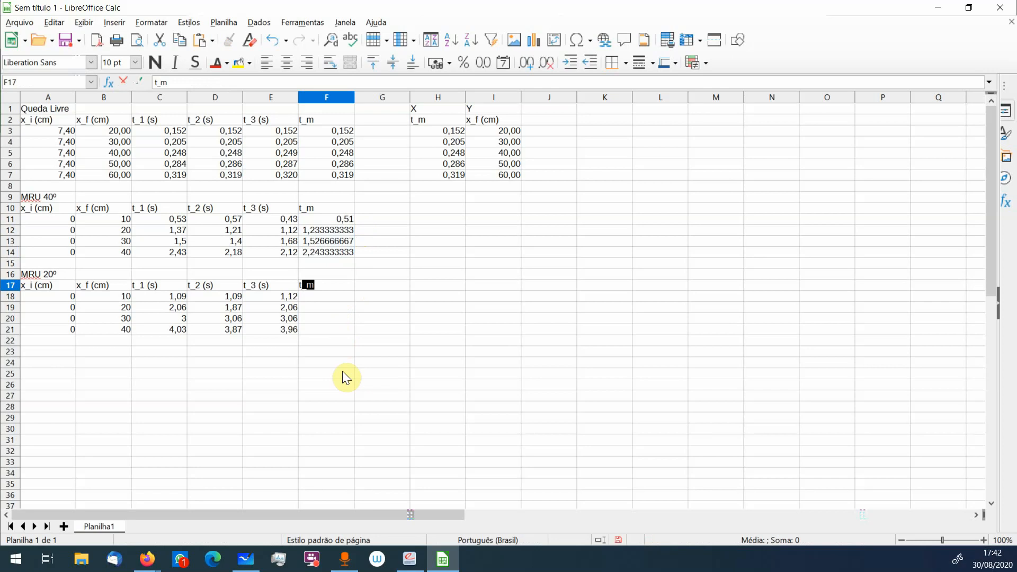
{"action": "type", "text": "m"}
{"action": "key", "text": "Return"}
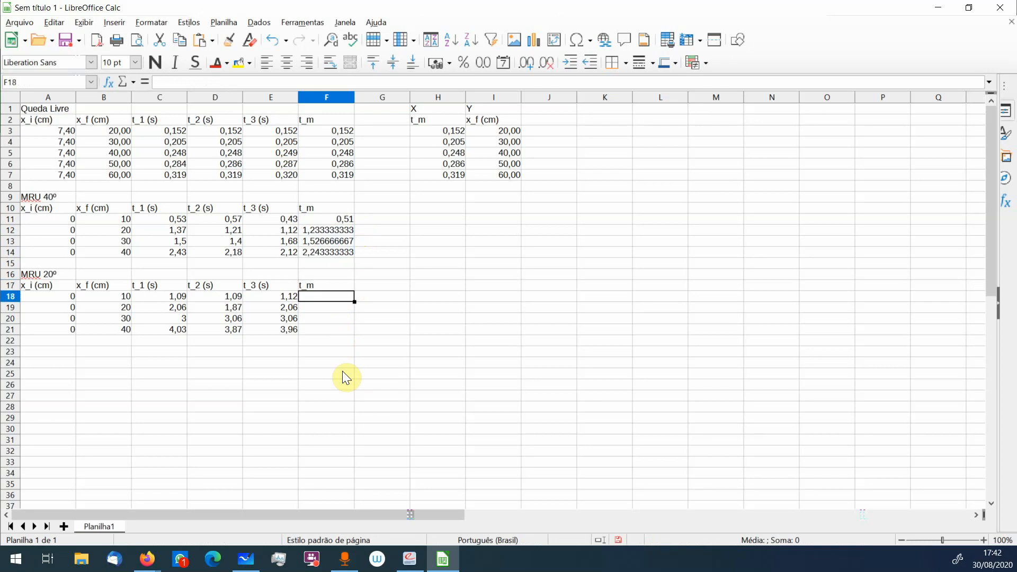
Enter =soma(c18:e18)/3 in cell F18 and fill the mean time formula down to F21
{"action": "type", "text": "=soma"}
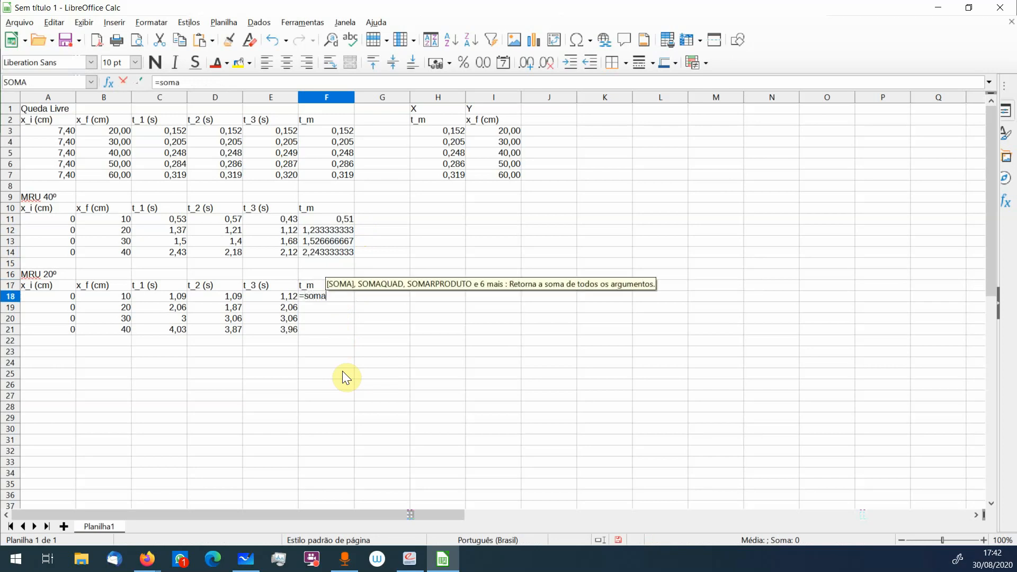
{"action": "type", "text": "(c"}
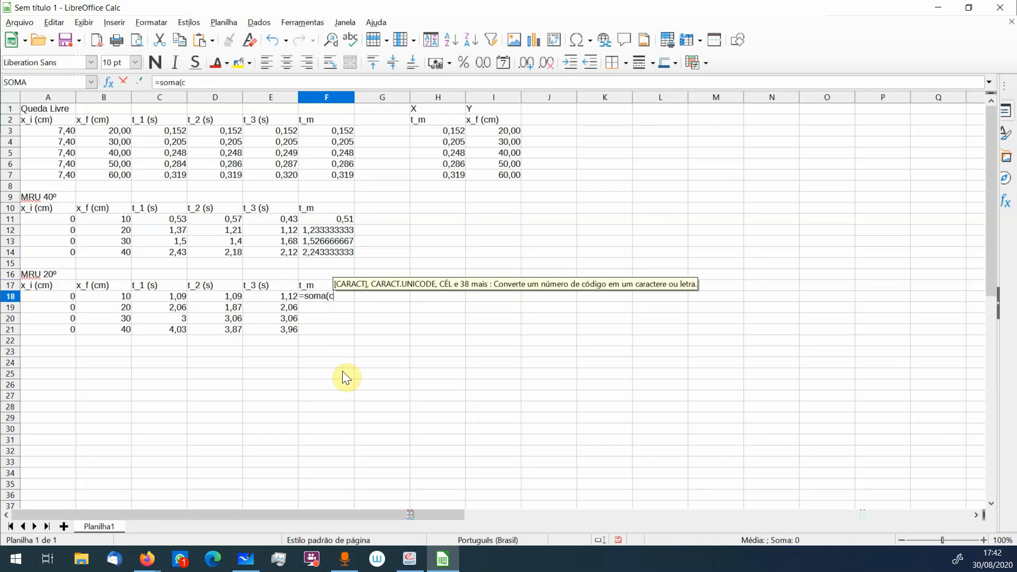
{"action": "type", "text": "18:e"}
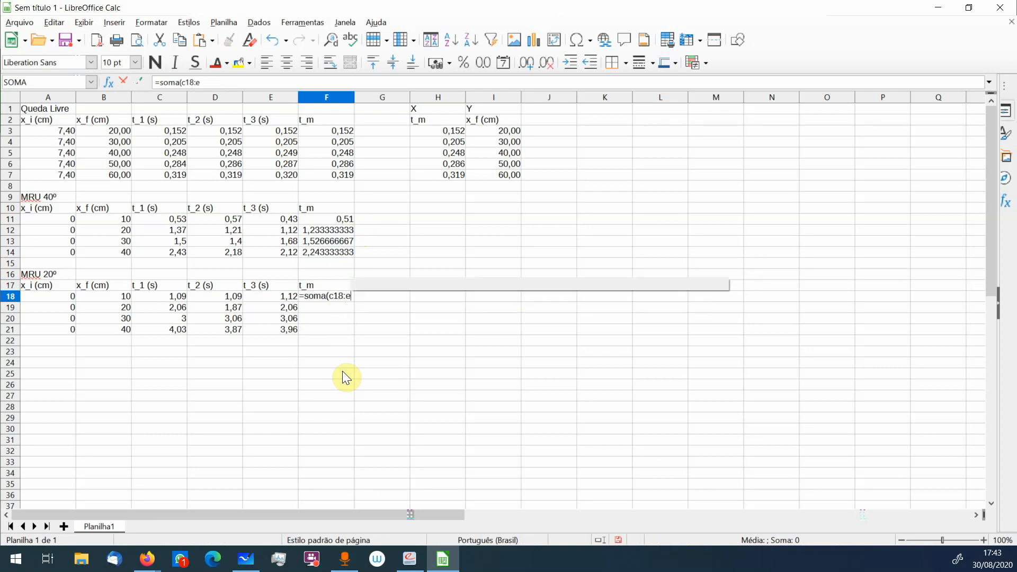
{"action": "type", "text": "18)"}
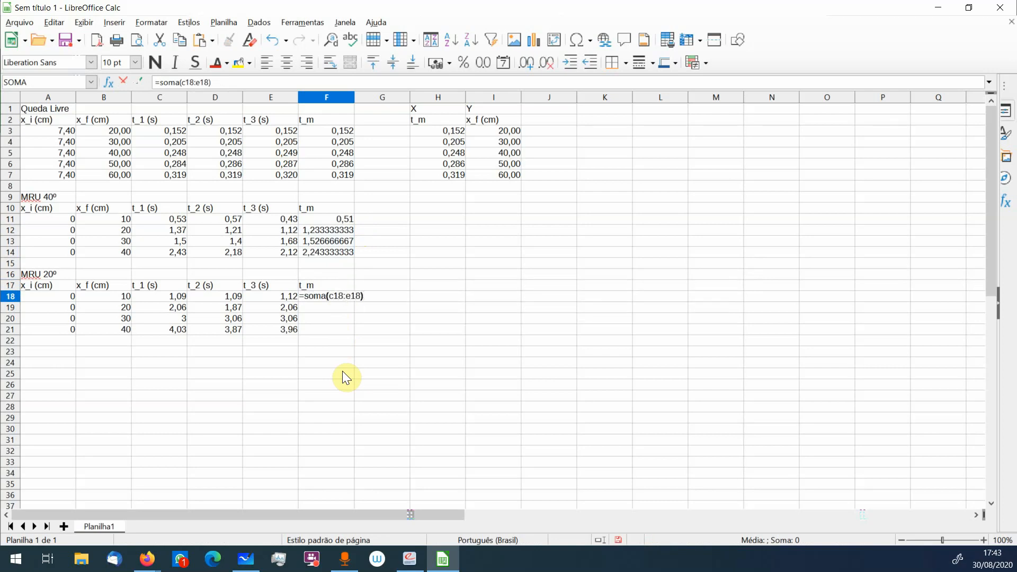
{"action": "type", "text": "/3"}
{"action": "key", "text": "Return"}
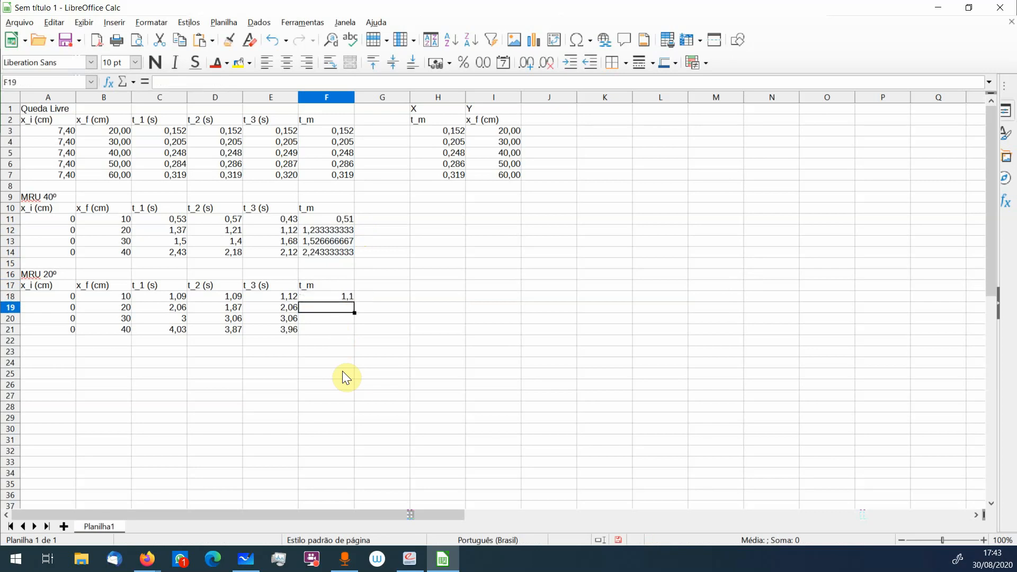
{"action": "left_click", "coordinate": [344, 297]}
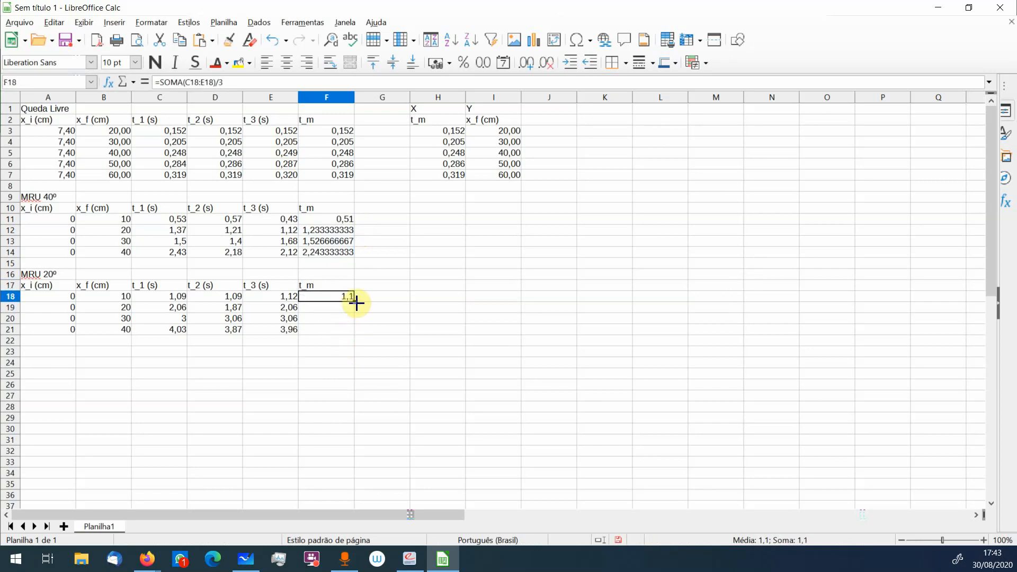
{"action": "left_click_drag", "start_coordinate": [354, 300], "coordinate": [352, 334]}
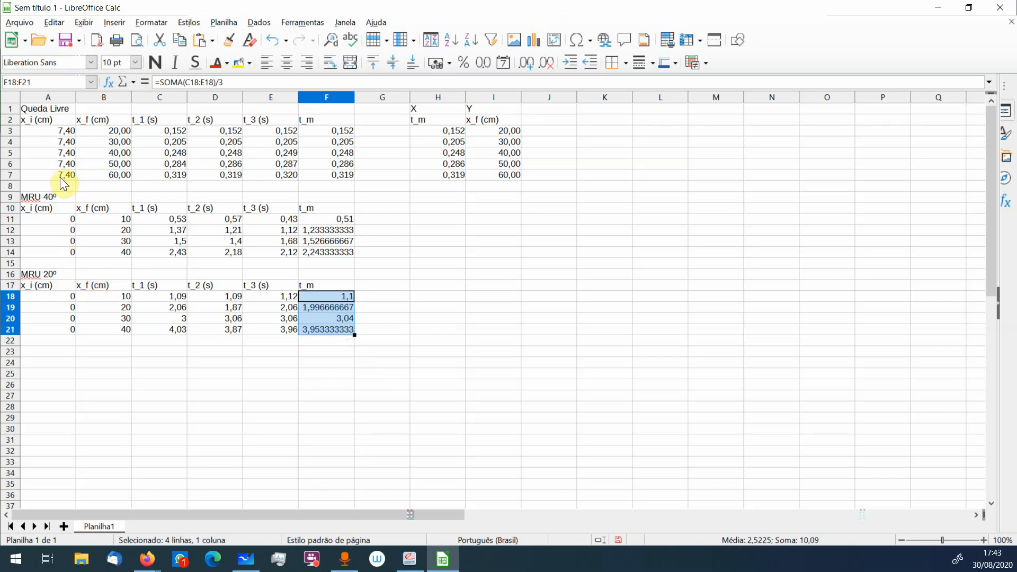
Format the MRU 40º position values in A11:B15 with two decimal places
{"action": "left_click", "coordinate": [58, 220]}
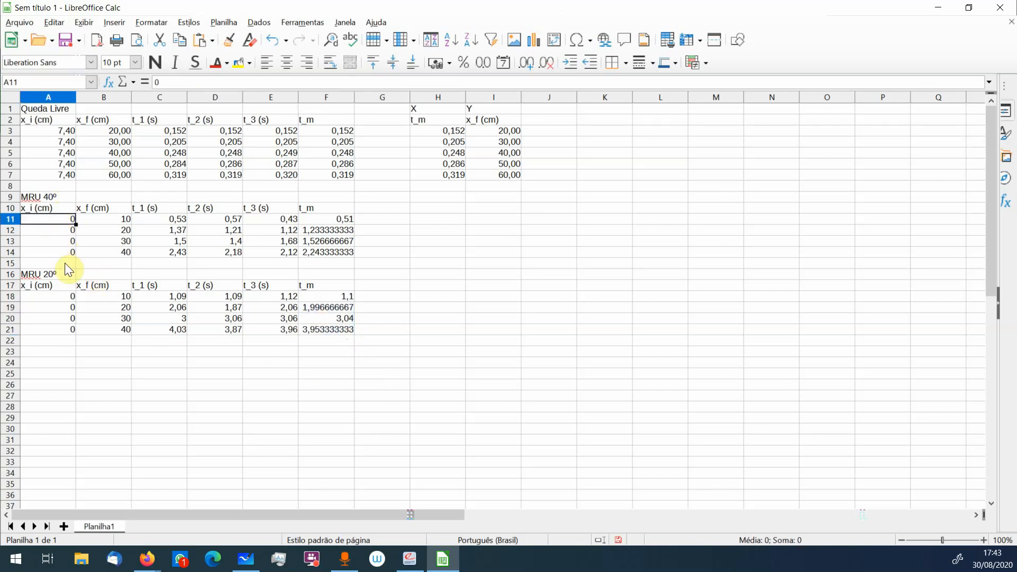
{"action": "left_click", "coordinate": [125, 259], "text": "shift"}
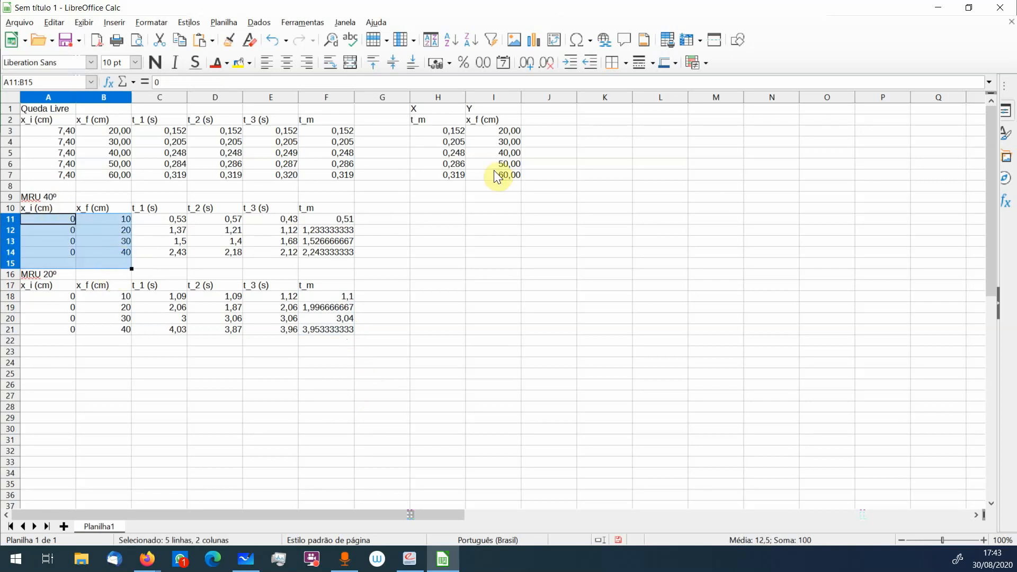
{"action": "left_click", "coordinate": [528, 63]}
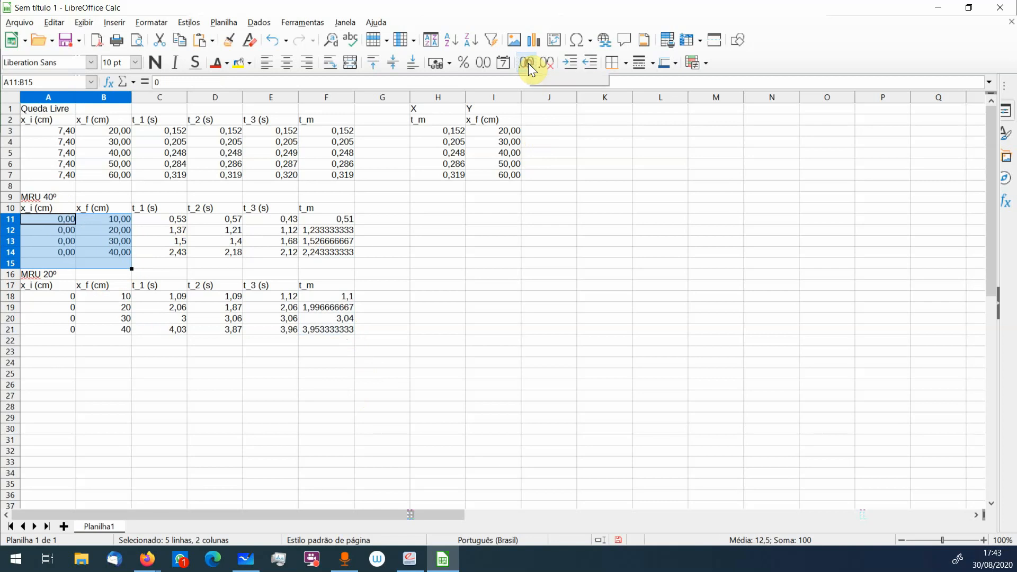
{"action": "left_click", "coordinate": [529, 62]}
Format the MRU 20º position values in A18:B21 with two decimal places
{"action": "left_click", "coordinate": [52, 300]}
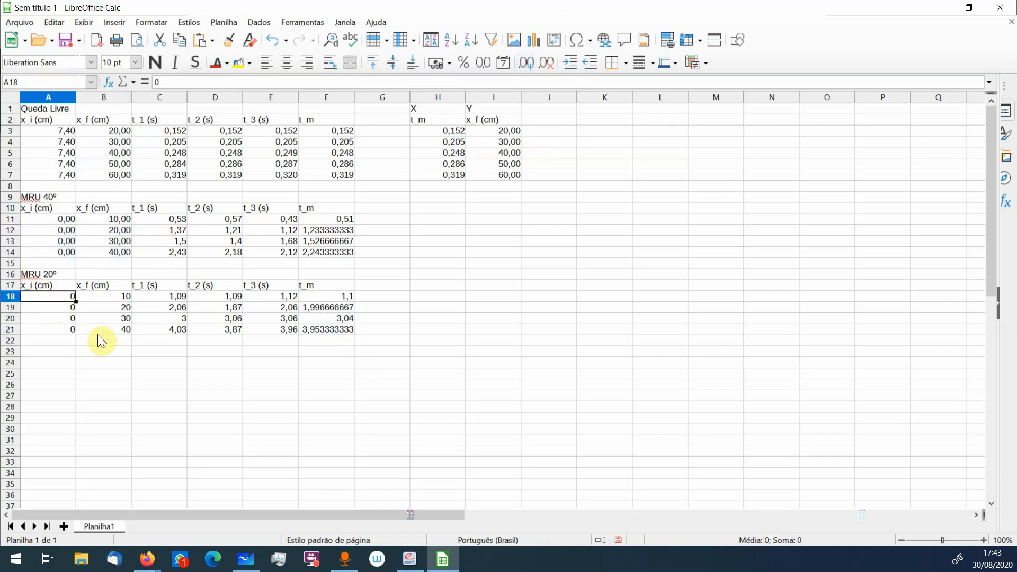
{"action": "left_click", "coordinate": [115, 332], "text": "shift"}
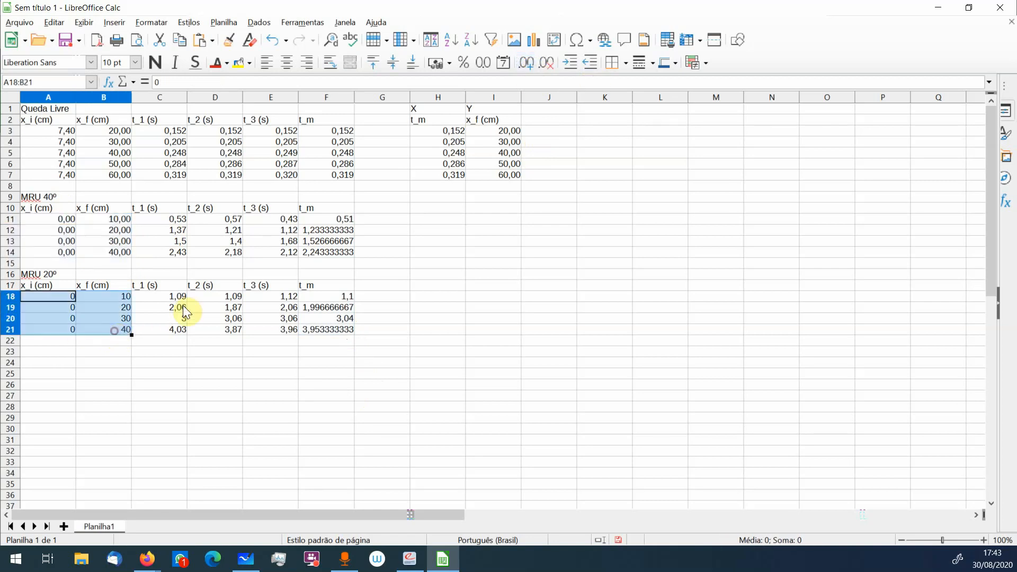
{"action": "left_click", "coordinate": [528, 65]}
{"action": "left_click", "coordinate": [529, 65]}
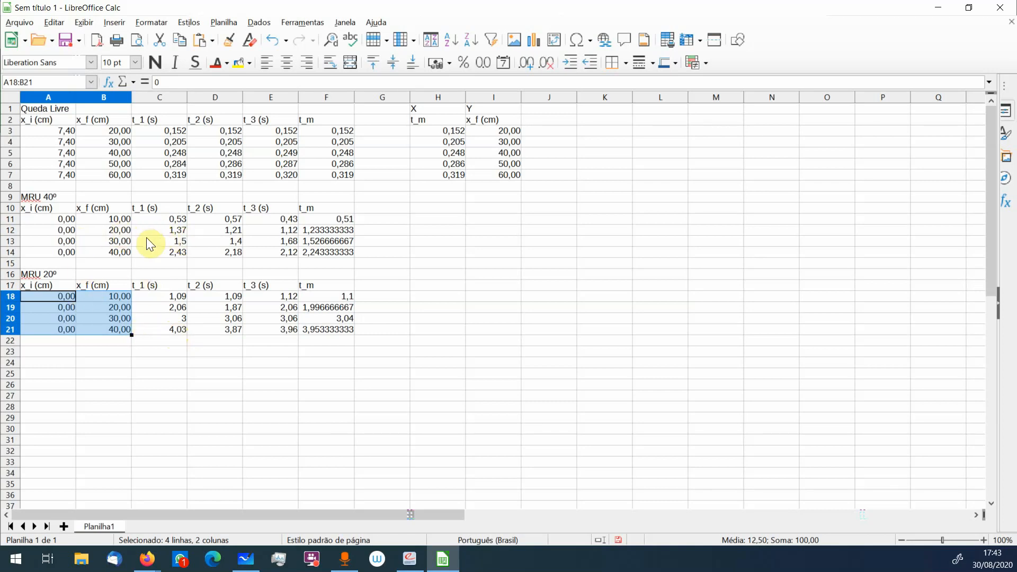
Format the MRU 40º times and mean times in C11:F14 with three decimal places
{"action": "left_click", "coordinate": [174, 221]}
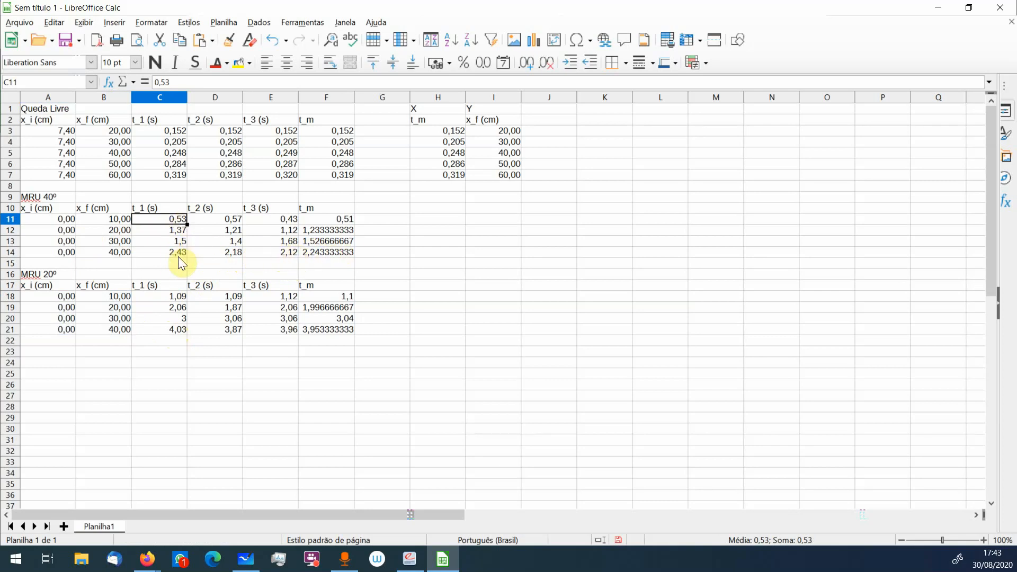
{"action": "left_click", "coordinate": [333, 252], "text": "shift"}
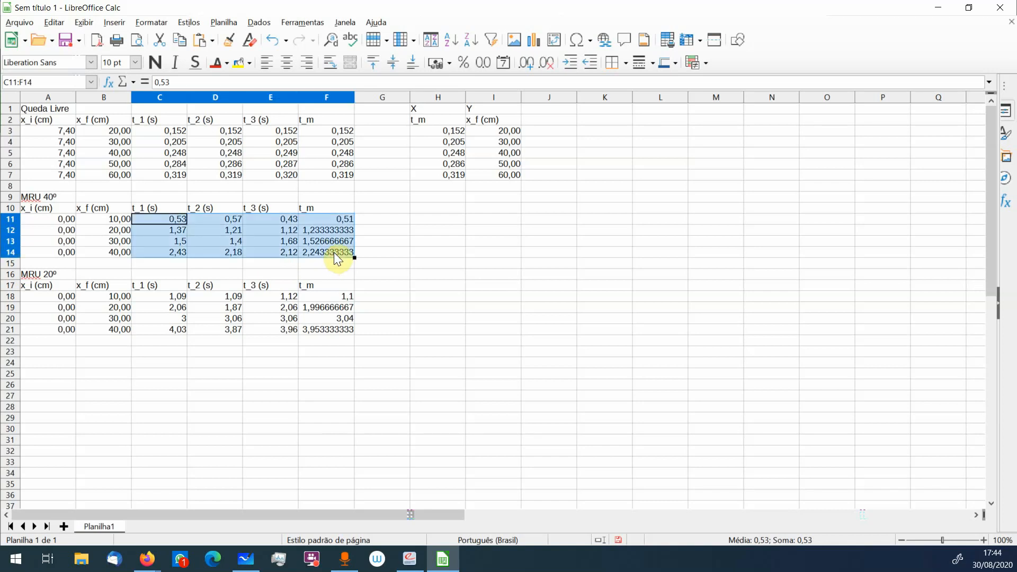
{"action": "left_click", "coordinate": [528, 62]}
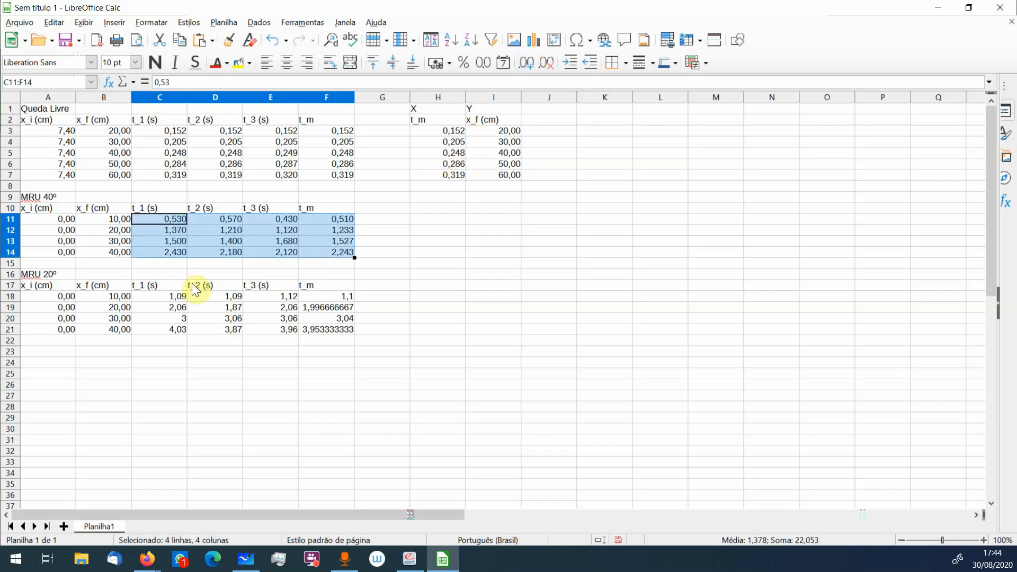
Format the times and mean times of MRU 40º (C11:F14) and MRU 20º (C18:F21) with two decimal places
{"action": "left_click", "coordinate": [546, 64]}
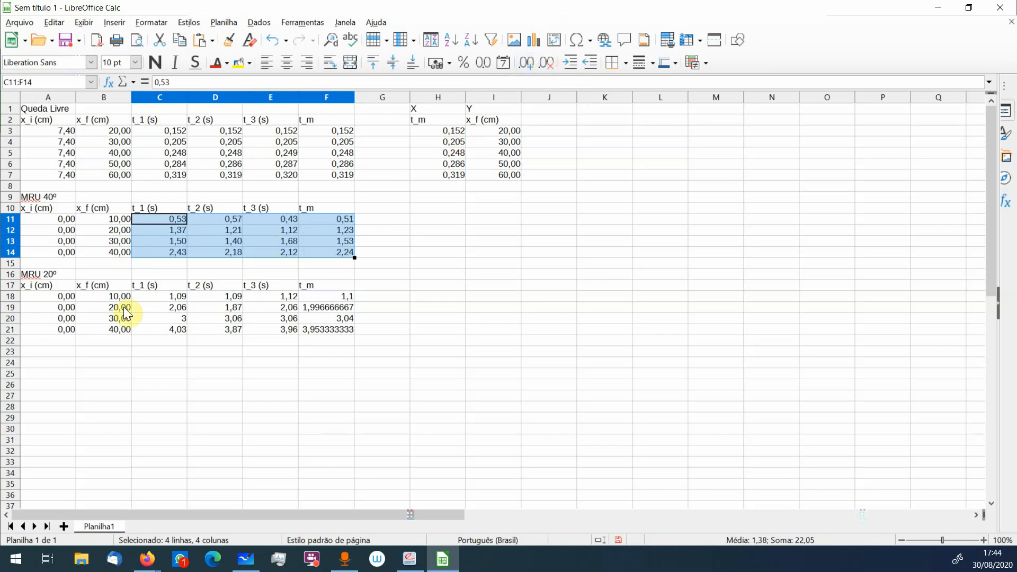
{"action": "left_click", "coordinate": [167, 305]}
{"action": "left_click", "coordinate": [179, 297]}
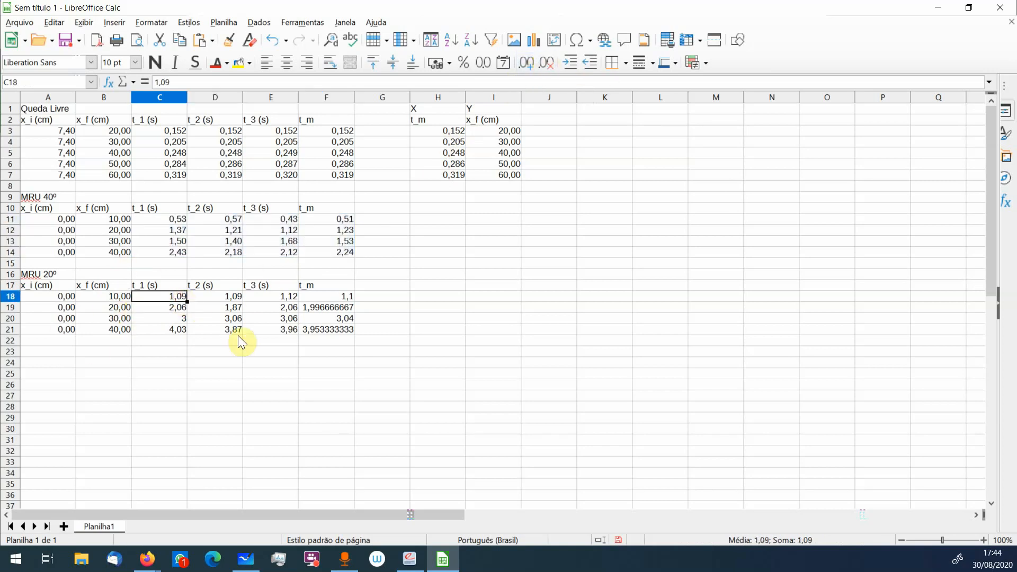
{"action": "left_click", "coordinate": [315, 329], "text": "shift"}
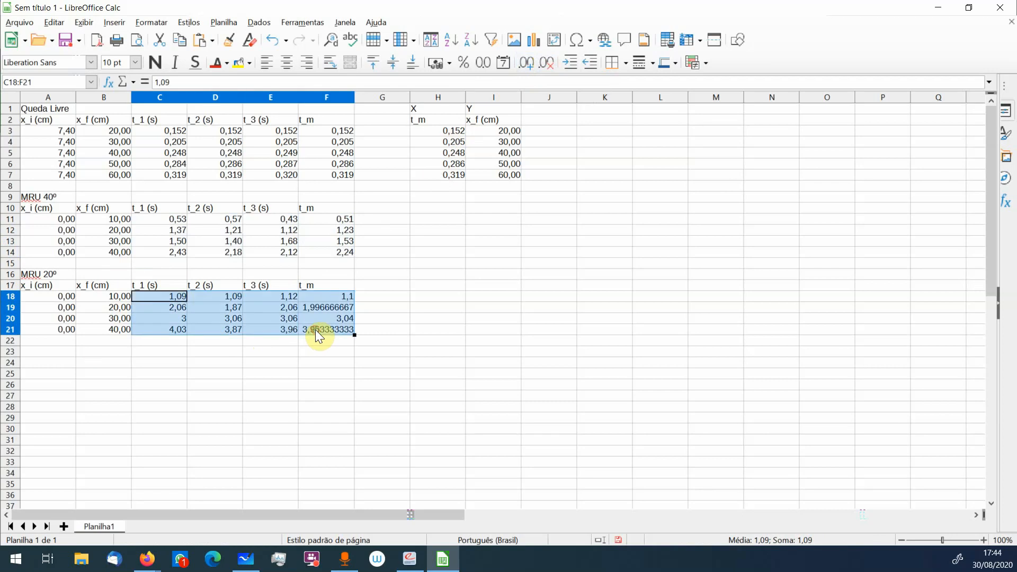
{"action": "left_click", "coordinate": [526, 67]}
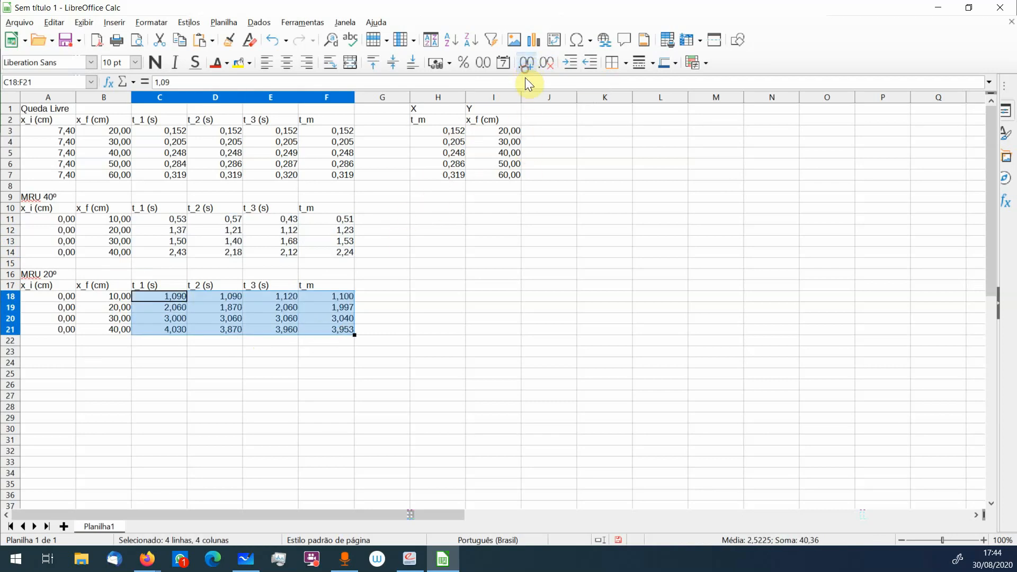
{"action": "left_click", "coordinate": [548, 67]}
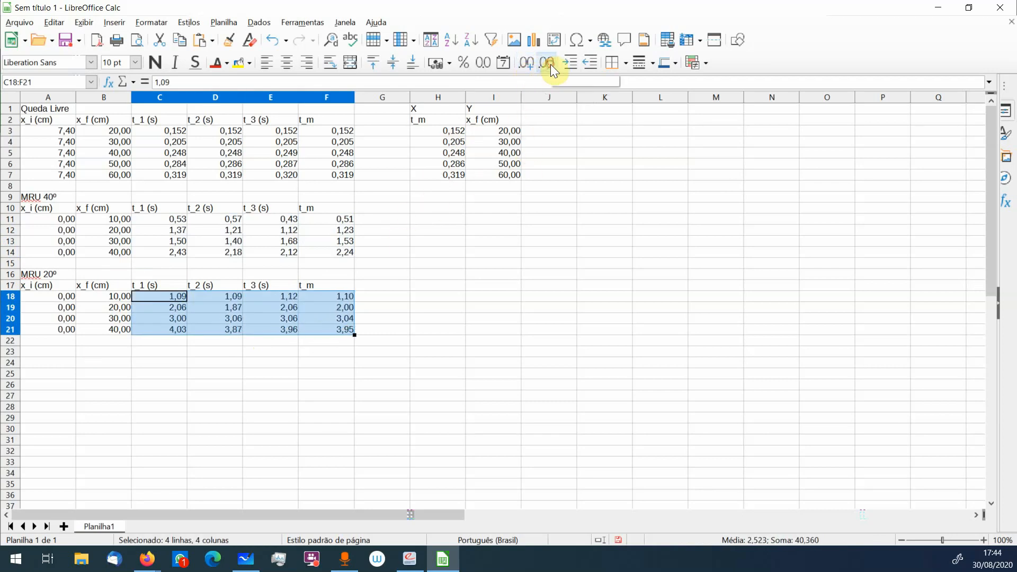
{"action": "left_click", "coordinate": [472, 286]}
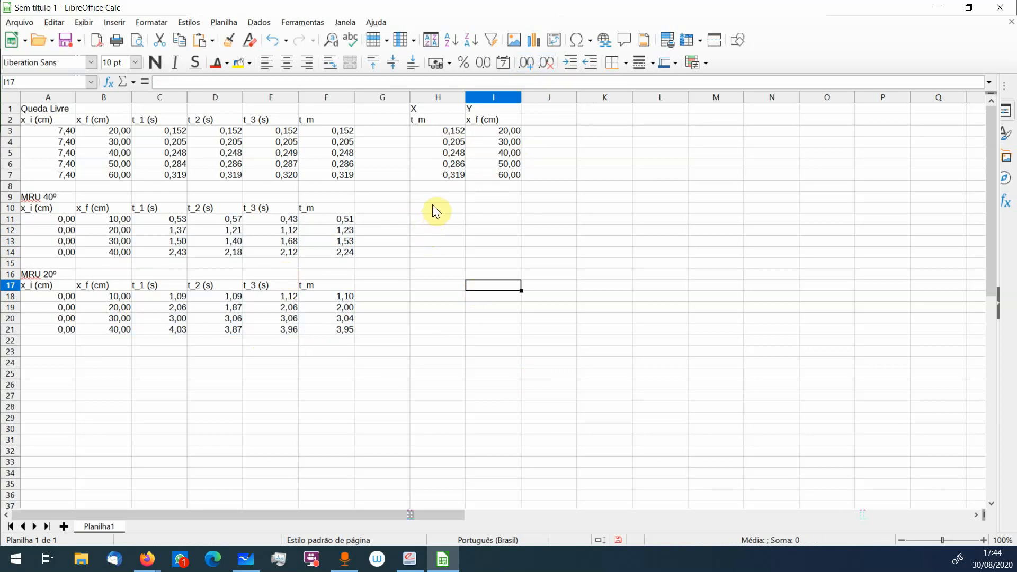
Copy the MRU 40º final positions with their header from B10:B14 into H10:H14
{"action": "left_click", "coordinate": [333, 211]}
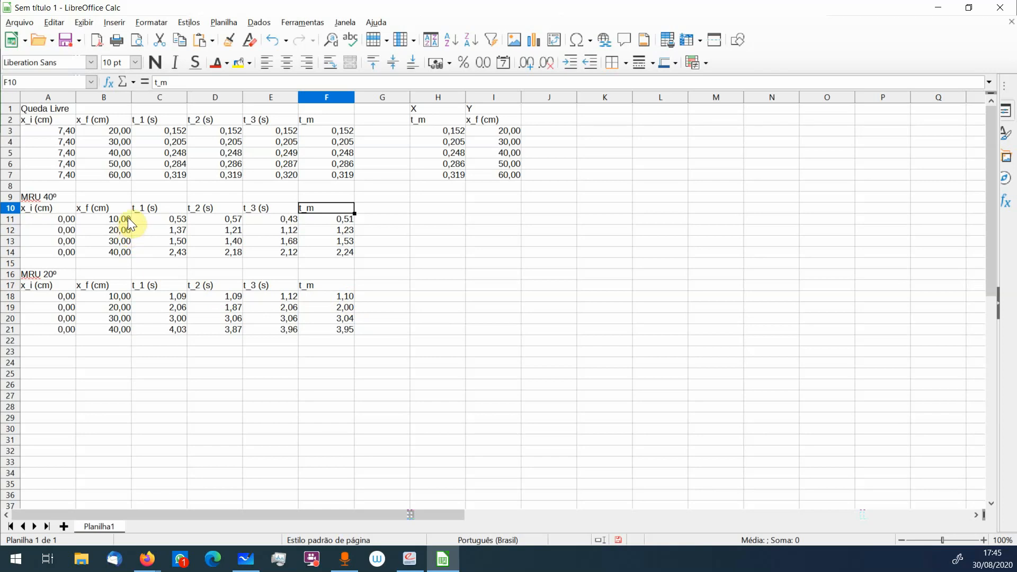
{"action": "left_click", "coordinate": [115, 210]}
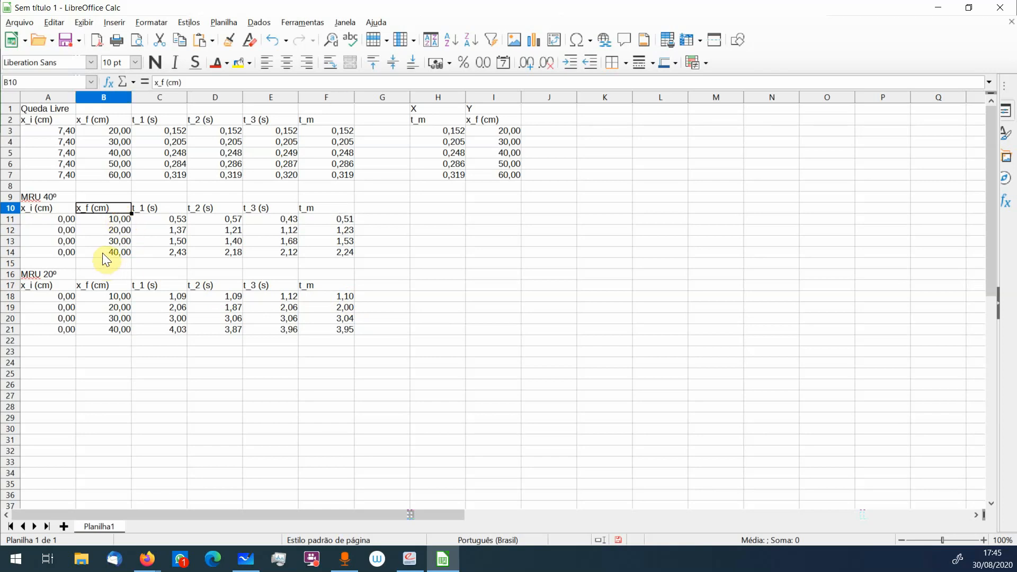
{"action": "left_click", "coordinate": [103, 253], "text": "shift"}
{"action": "key", "text": "ctrl+c"}
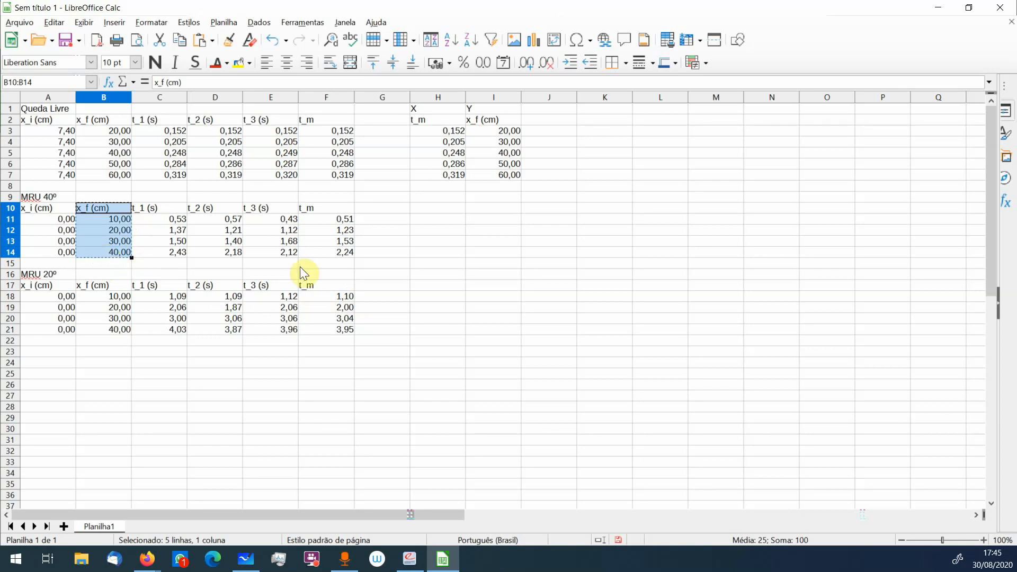
{"action": "left_click", "coordinate": [444, 211]}
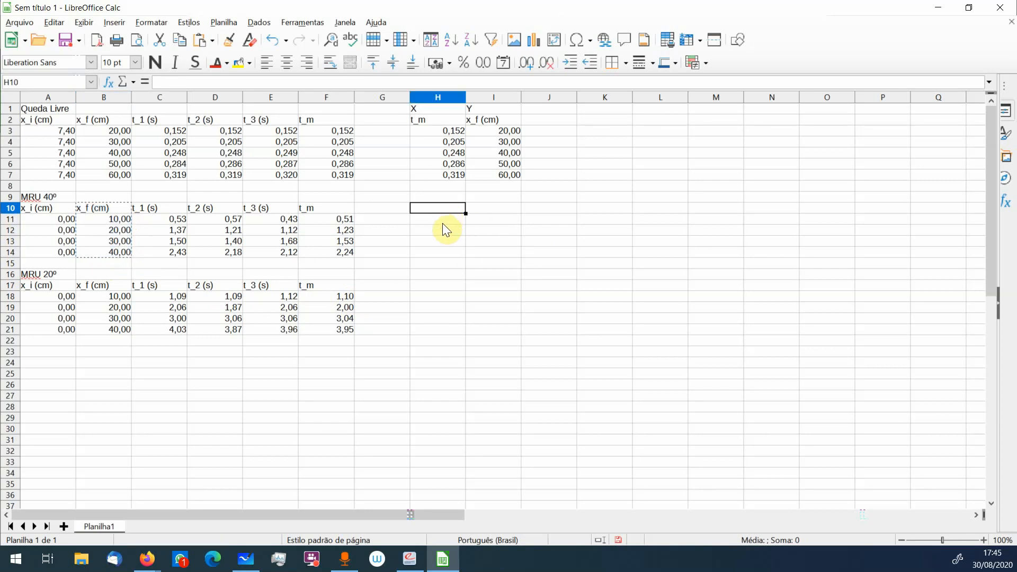
{"action": "key", "text": "ctrl+v"}
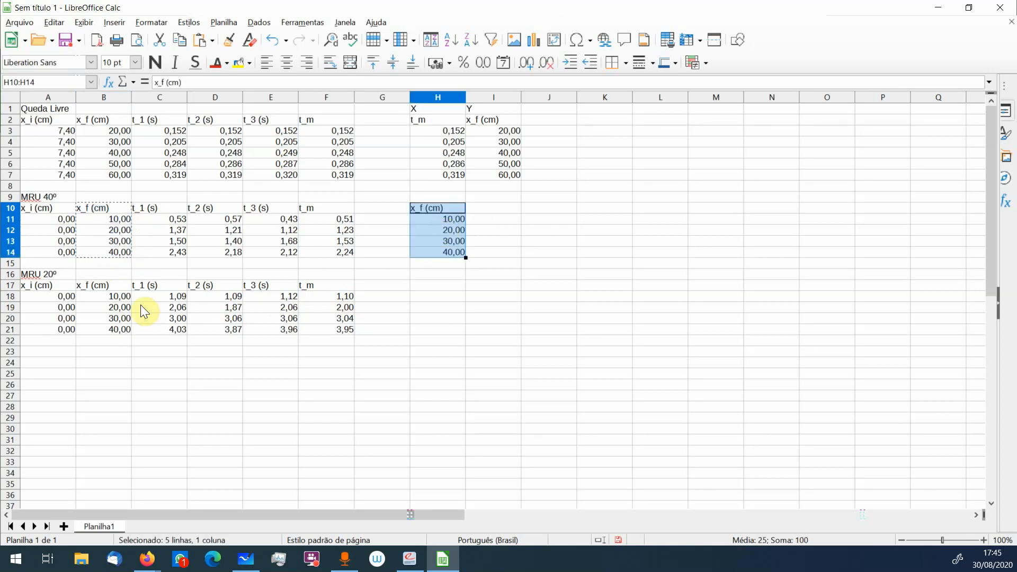
Copy the MRU 40º t_m column with its header from F10:F14 and paste it at I10
{"action": "left_click", "coordinate": [326, 211]}
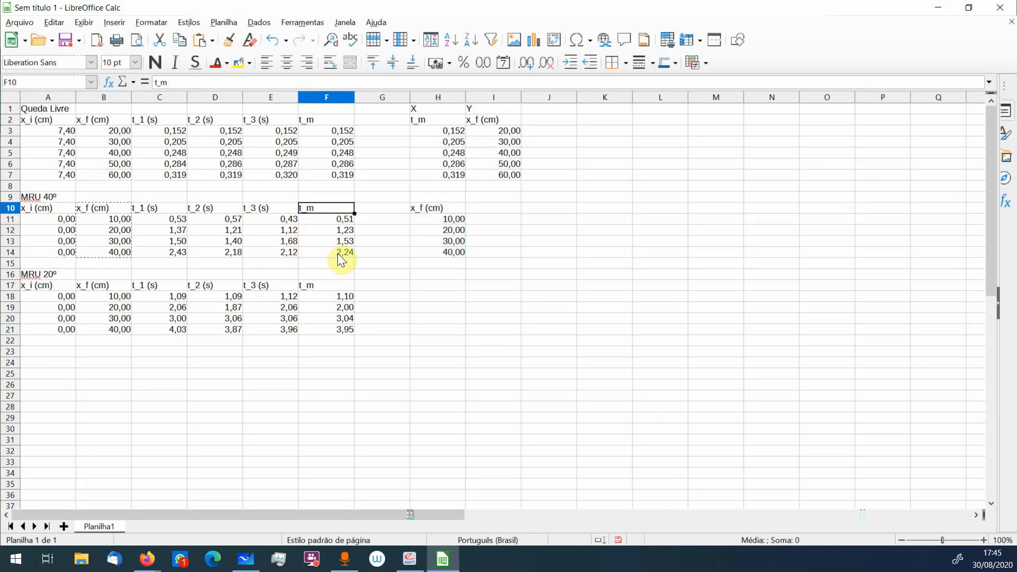
{"action": "left_click", "coordinate": [338, 253], "text": "shift"}
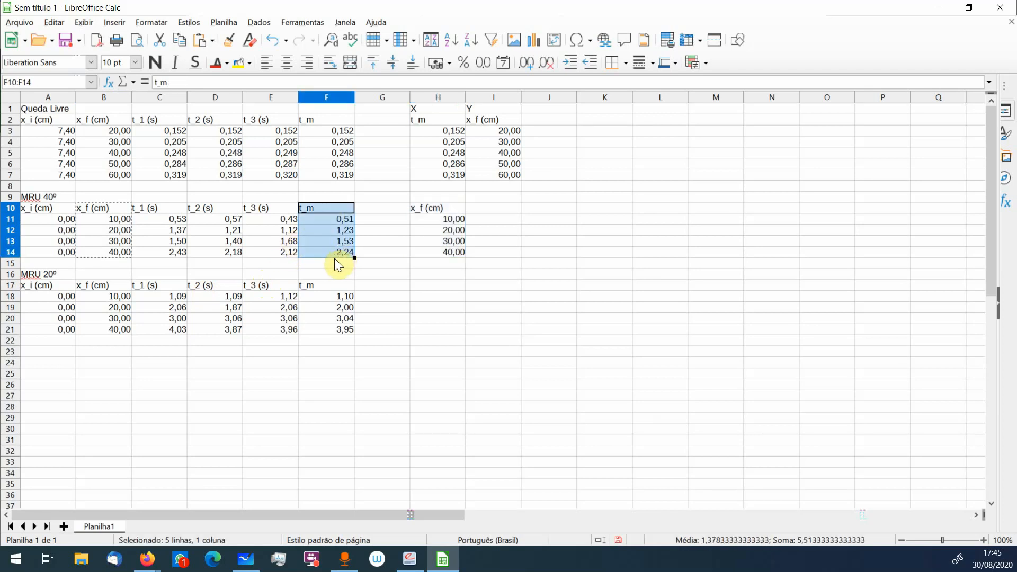
{"action": "key", "text": "ctrl+c"}
{"action": "left_click", "coordinate": [511, 208]}
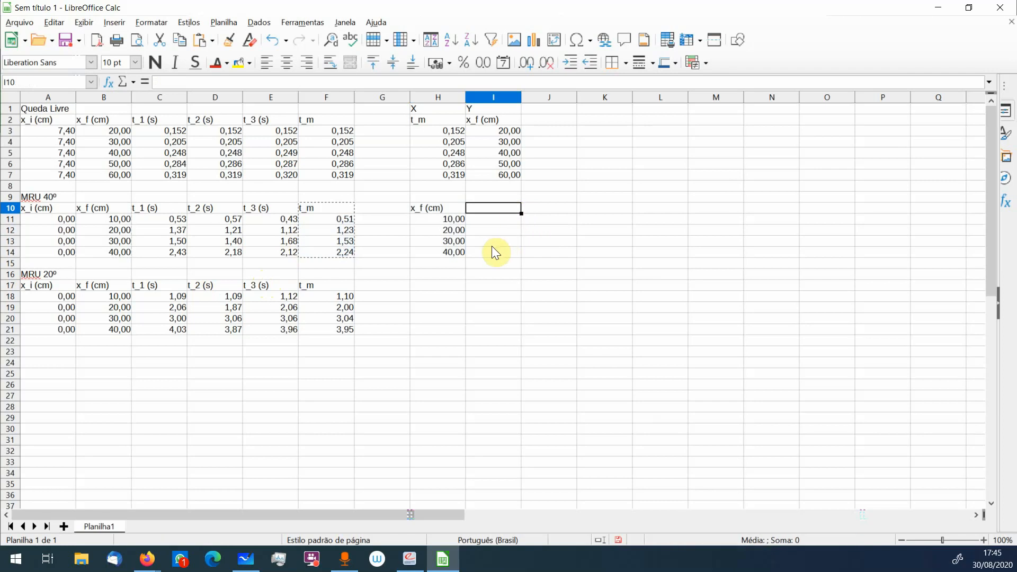
{"action": "key", "text": "ctrl+v"}
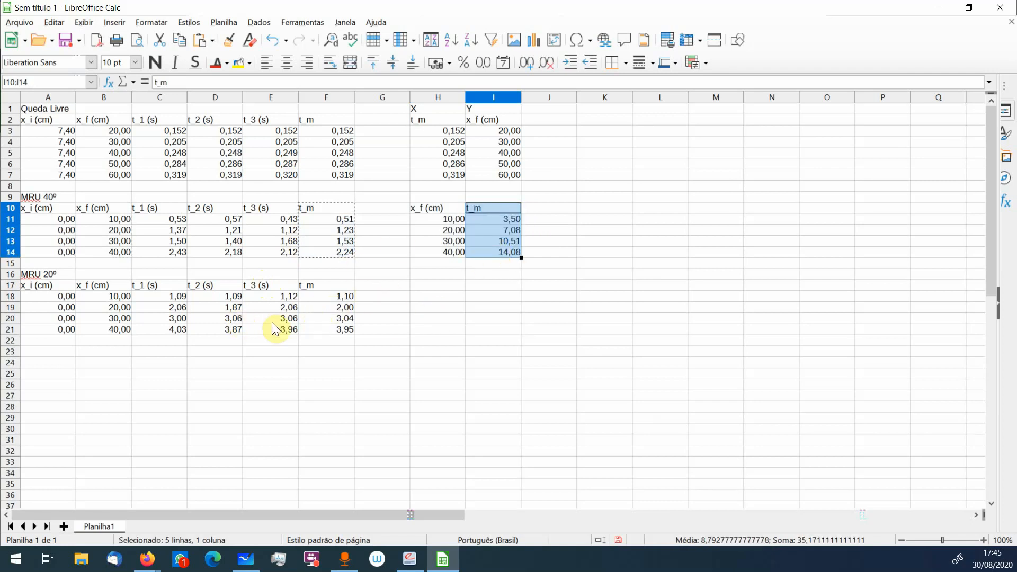
Copy the MRU 20º t_m column with its header from F17:F21 and paste it at J10
{"action": "left_click", "coordinate": [338, 289]}
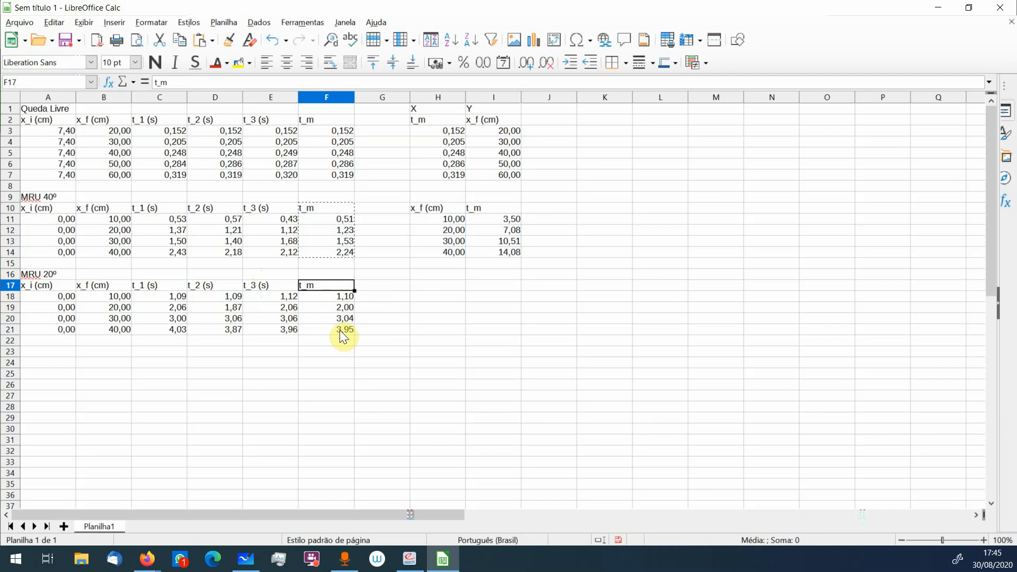
{"action": "left_click", "coordinate": [339, 330], "text": "shift"}
{"action": "key", "text": "ctrl+c"}
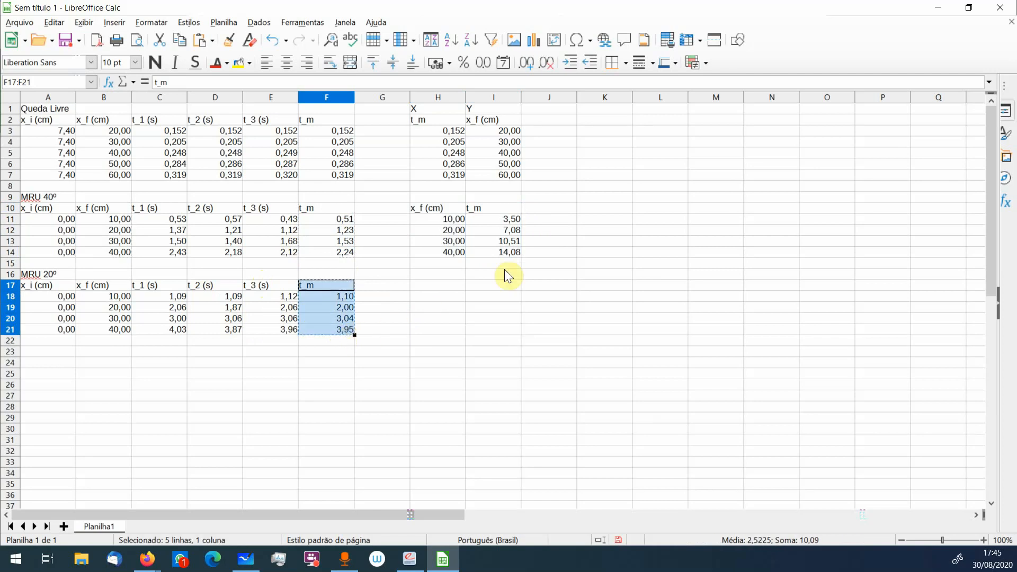
{"action": "left_click", "coordinate": [546, 213]}
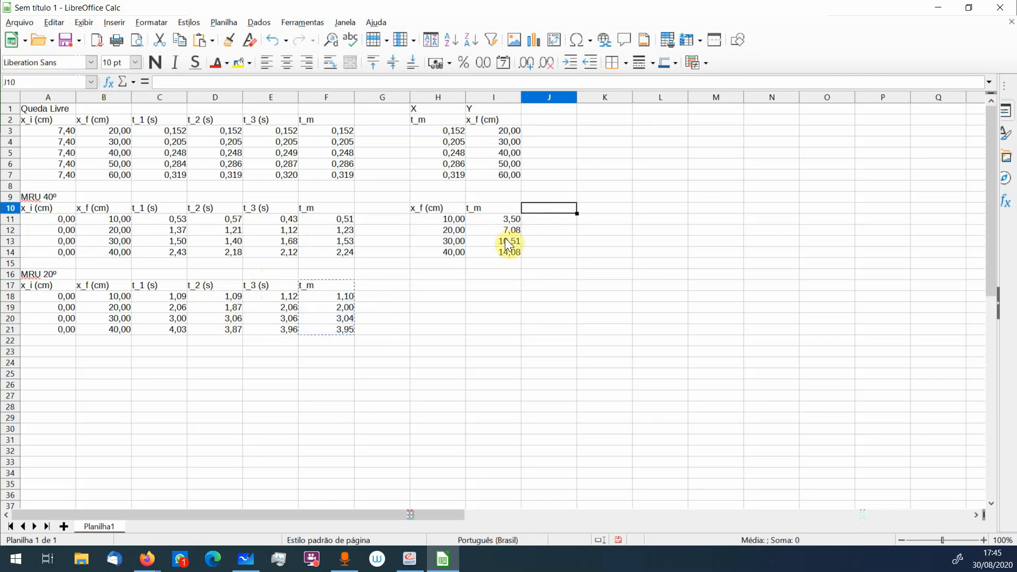
{"action": "key", "text": "ctrl+v"}
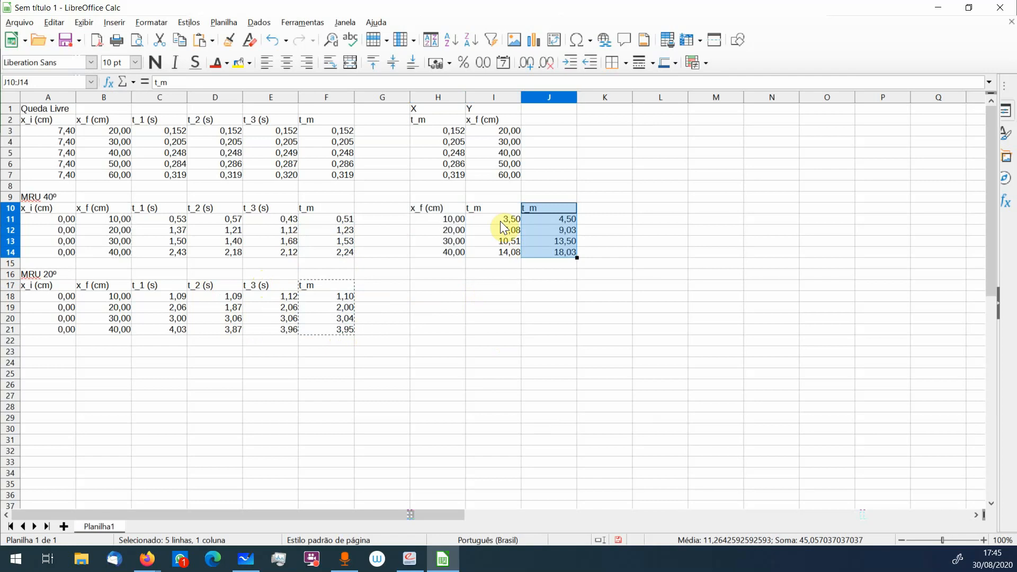
{"action": "left_click", "coordinate": [502, 318]}
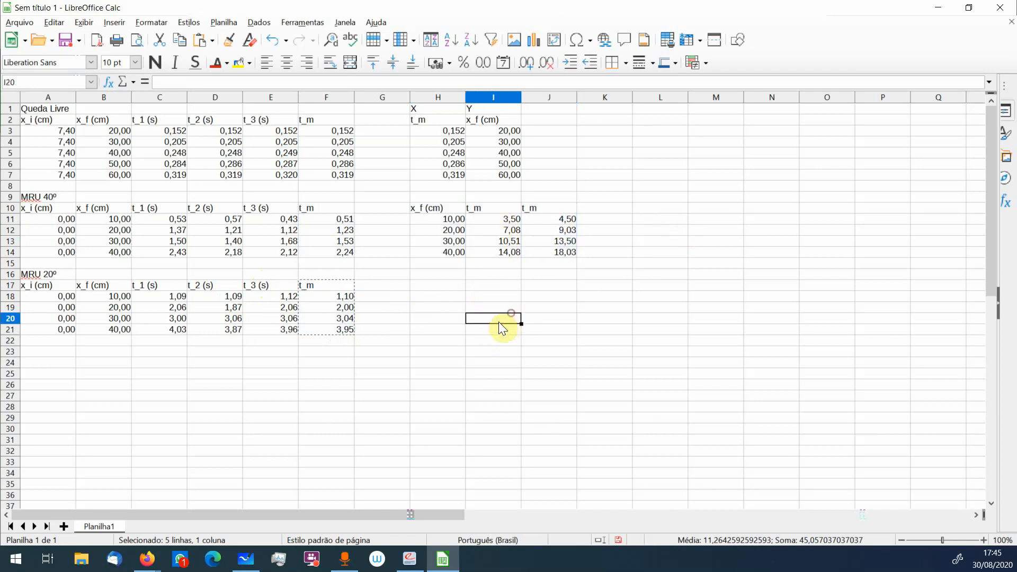
Start a points-only XY scatter chart from H10:J14 and check the data ranges of its two t_m series
{"action": "left_click", "coordinate": [450, 209]}
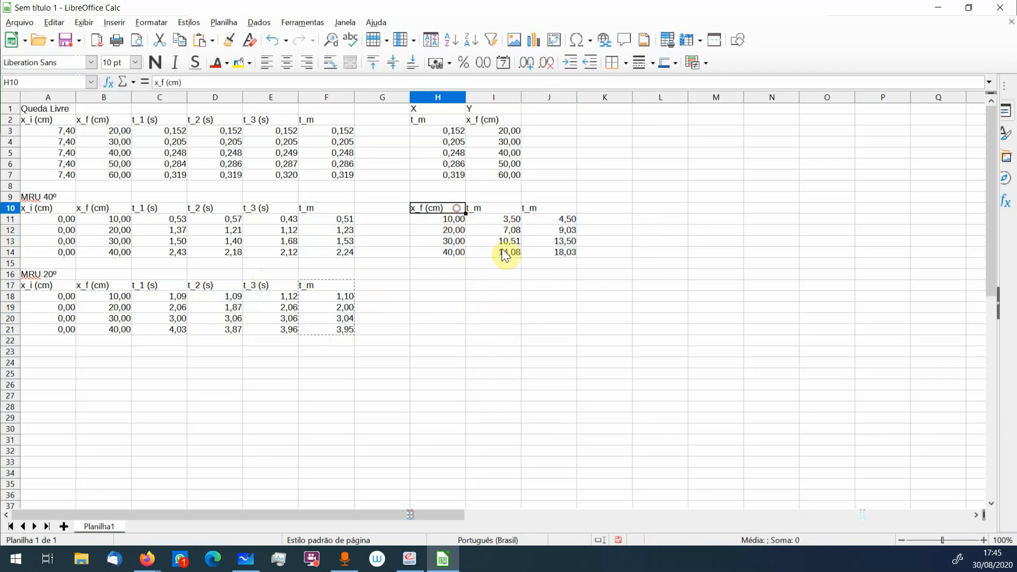
{"action": "left_click", "coordinate": [553, 253], "text": "shift"}
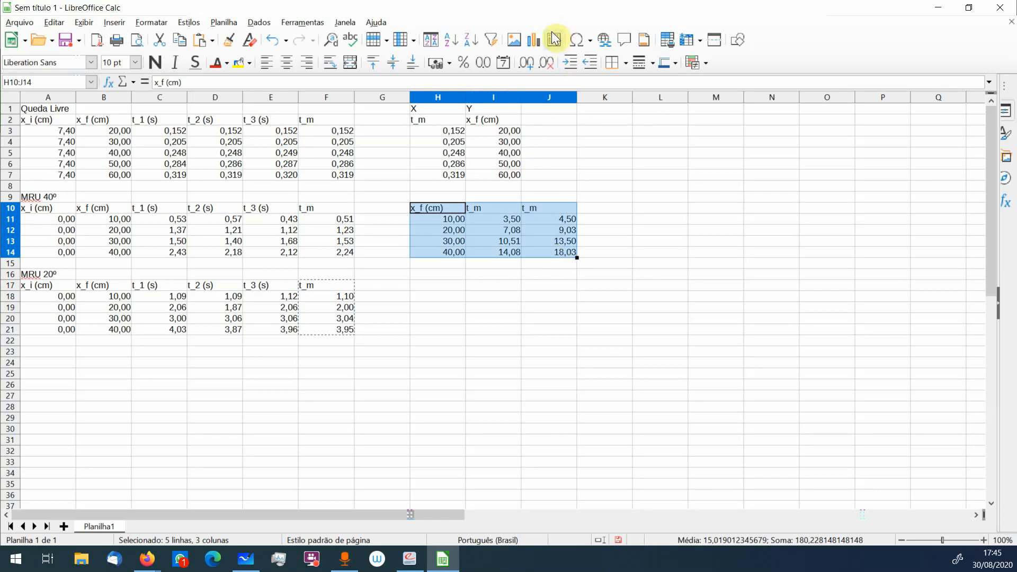
{"action": "left_click", "coordinate": [532, 42]}
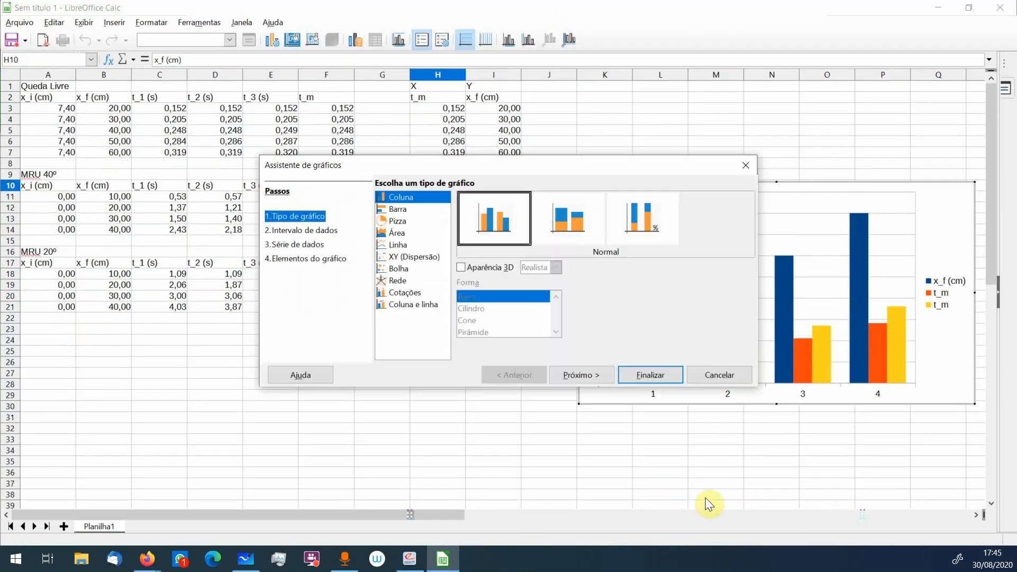
{"action": "left_click", "coordinate": [409, 257]}
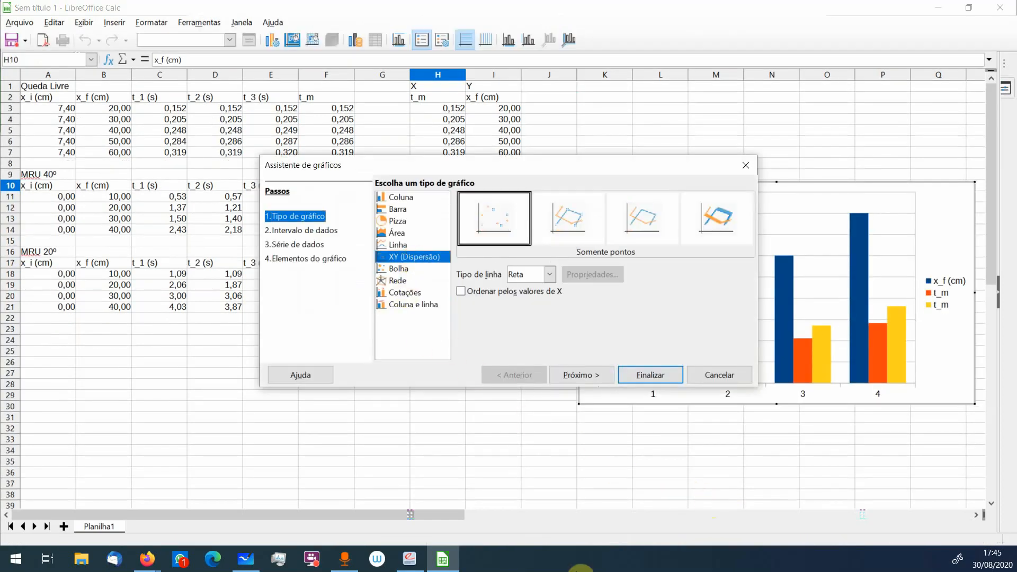
{"action": "left_click", "coordinate": [606, 380]}
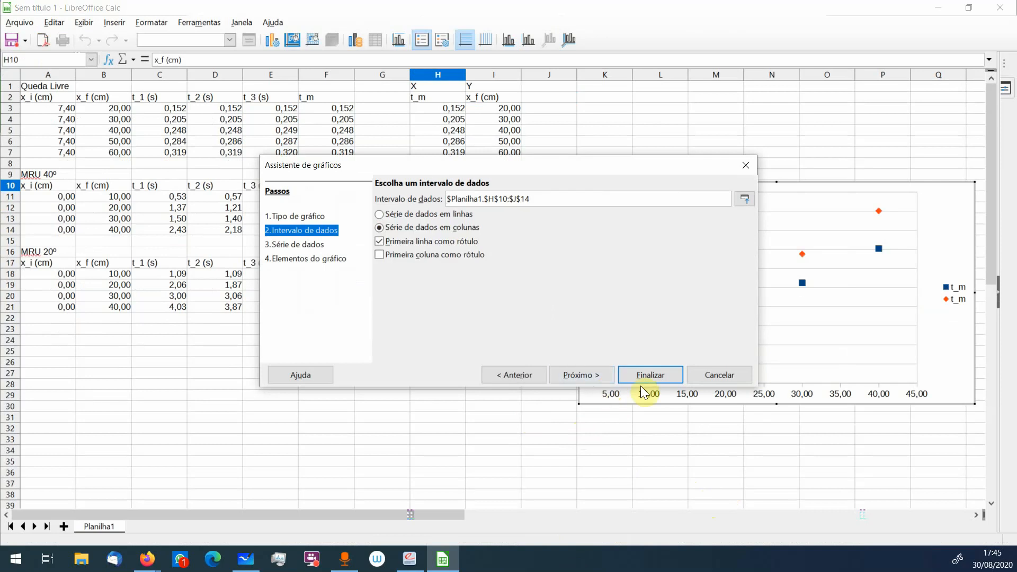
{"action": "left_click", "coordinate": [596, 375]}
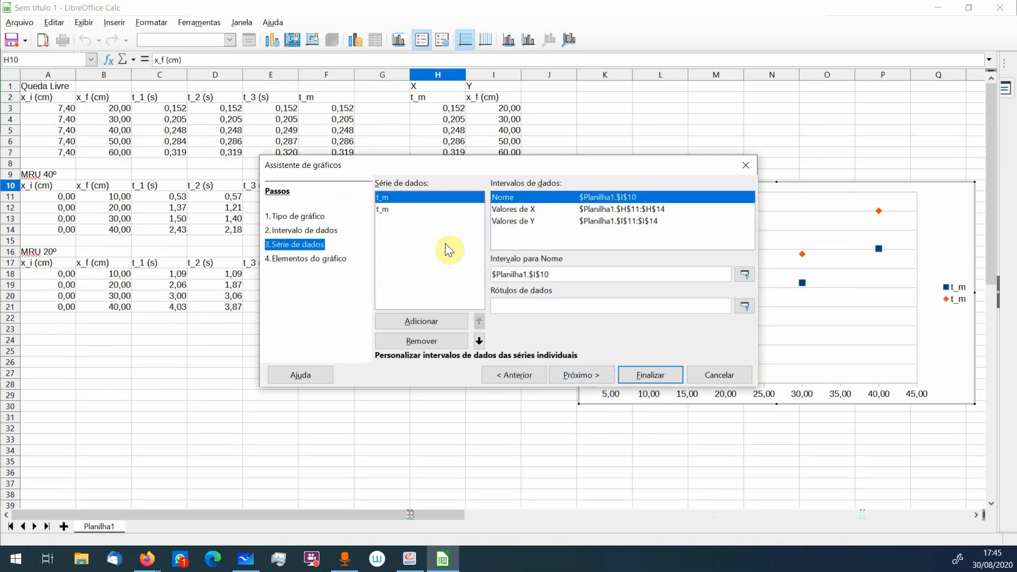
{"action": "left_click", "coordinate": [408, 209]}
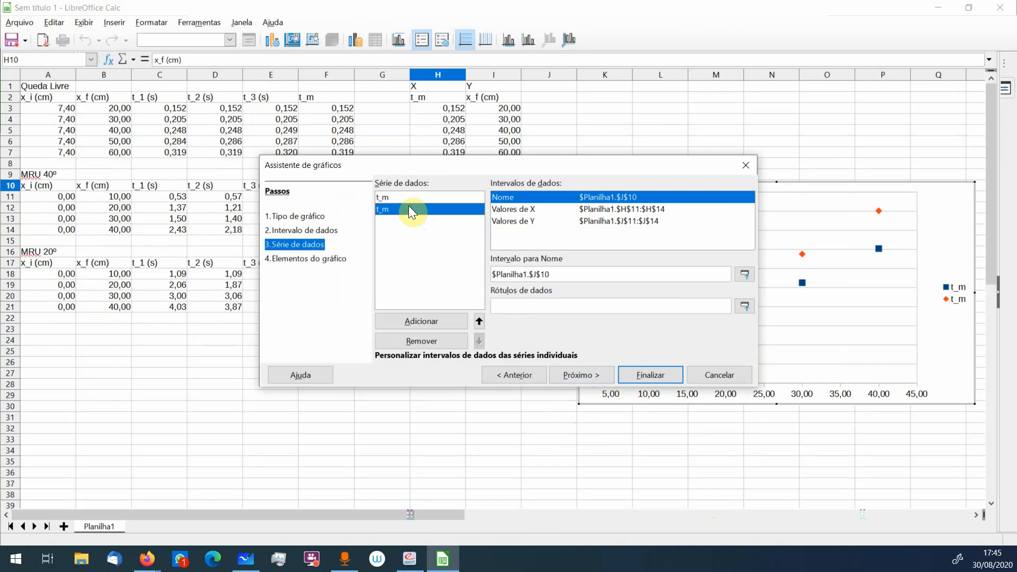
{"action": "left_click", "coordinate": [418, 196]}
{"action": "left_click", "coordinate": [416, 210]}
{"action": "left_click_drag", "start_coordinate": [431, 167], "coordinate": [393, 151]}
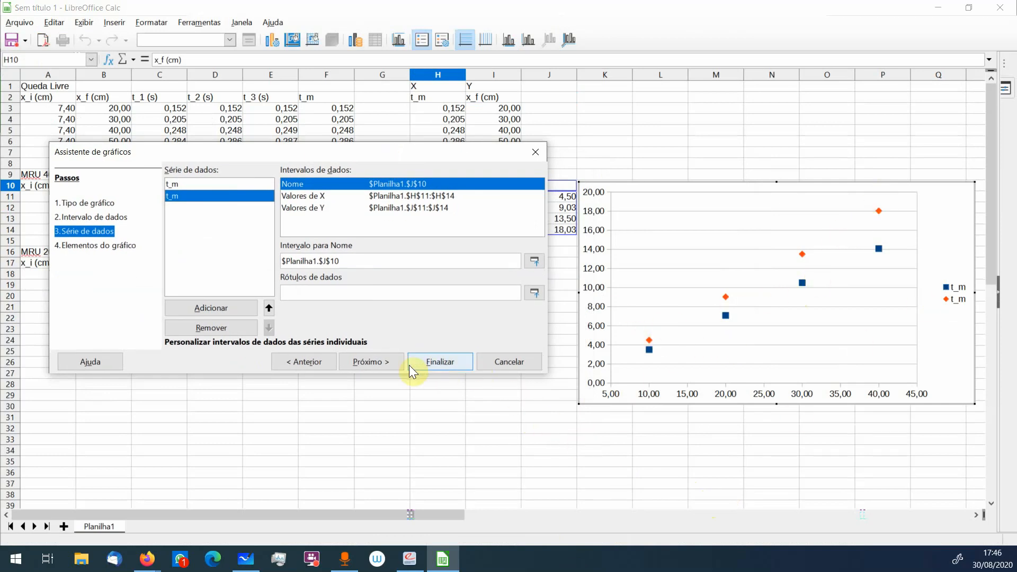
Turn off the Y-axis grid, title the chart MRU, label the axes "Posição (cm)" and "tempo médio (s)", and finish the chart
{"action": "left_click", "coordinate": [387, 366]}
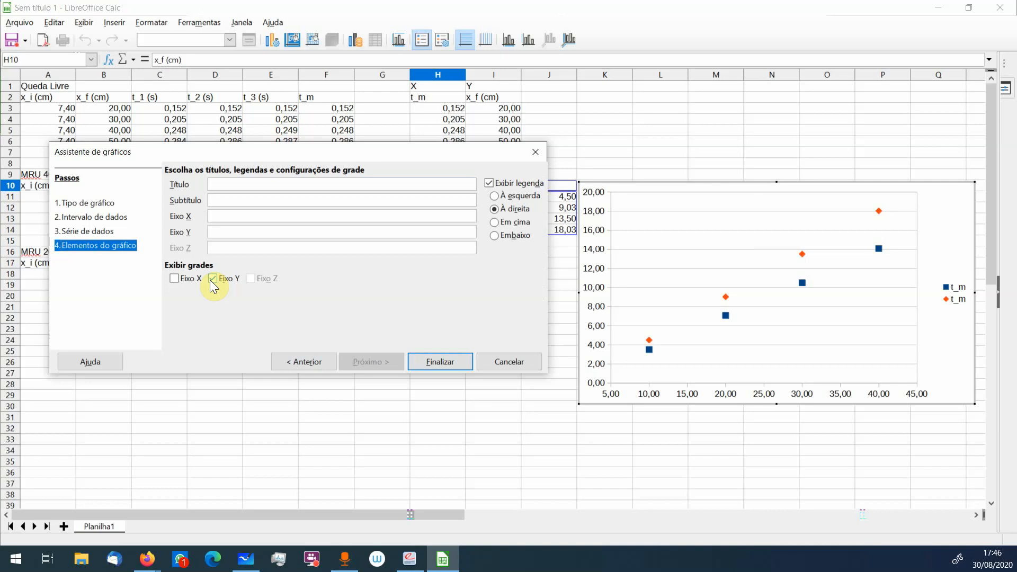
{"action": "left_click", "coordinate": [232, 185]}
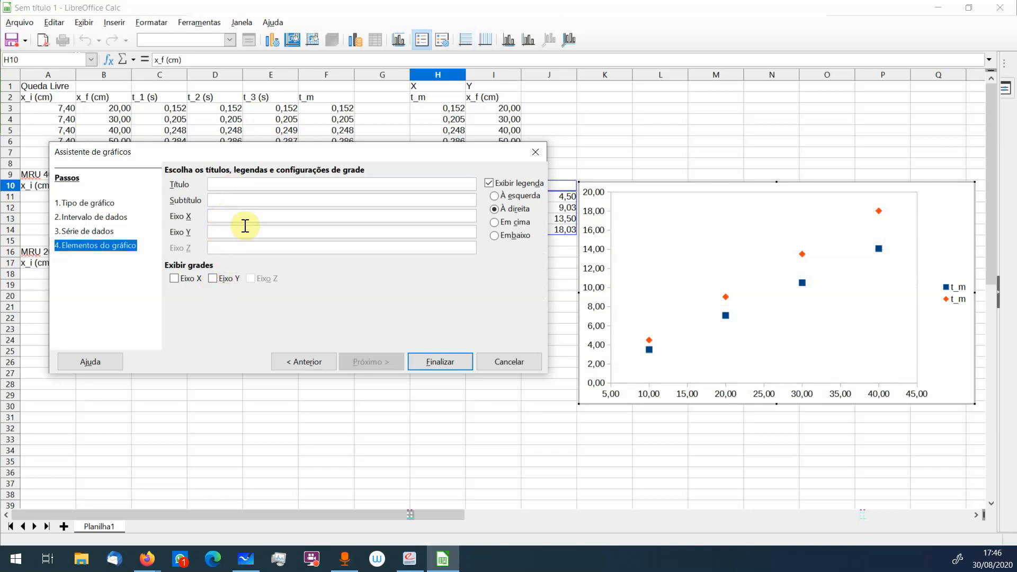
{"action": "type", "text": "MRU"}
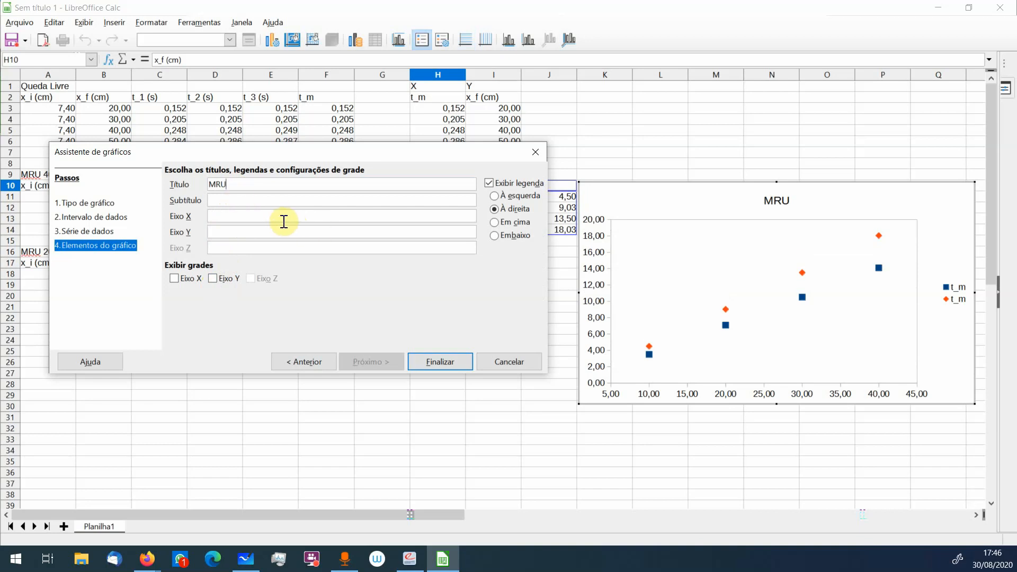
{"action": "left_click", "coordinate": [223, 217]}
{"action": "type", "text": "Posição (cm)"}
{"action": "left_click", "coordinate": [363, 231]}
{"action": "type", "text": "t"}
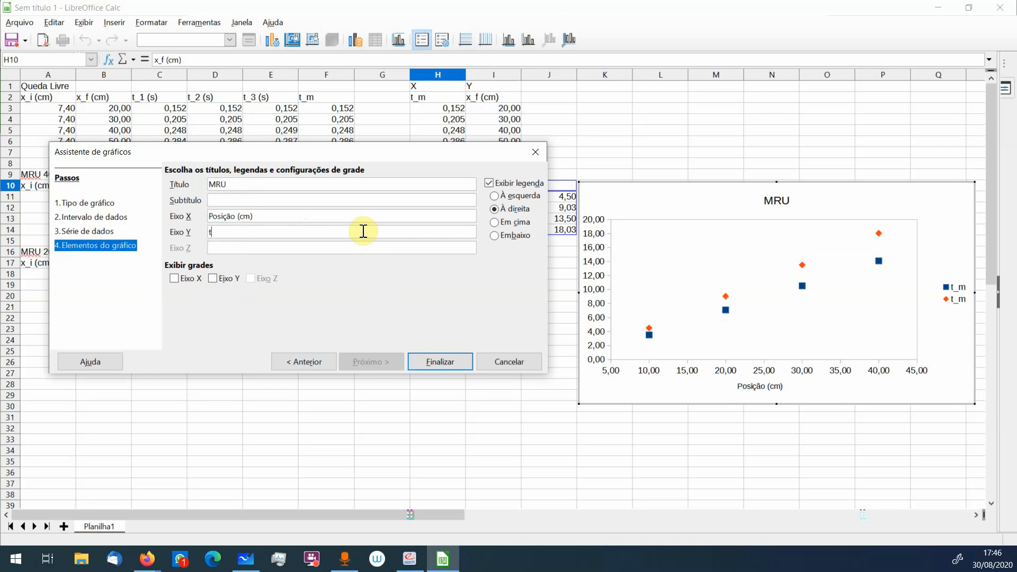
{"action": "type", "text": "empo médio (s)"}
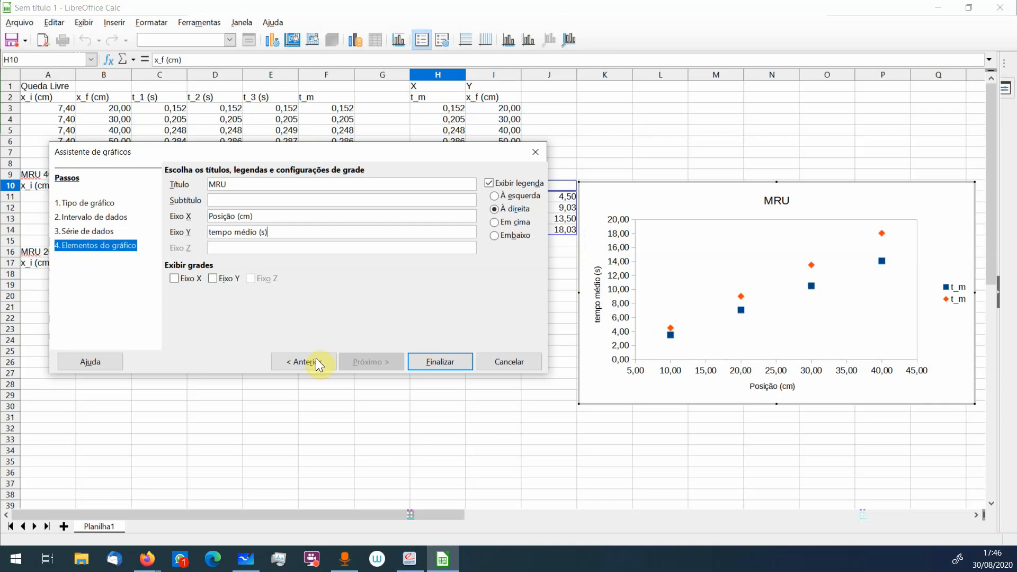
{"action": "left_click", "coordinate": [440, 361]}
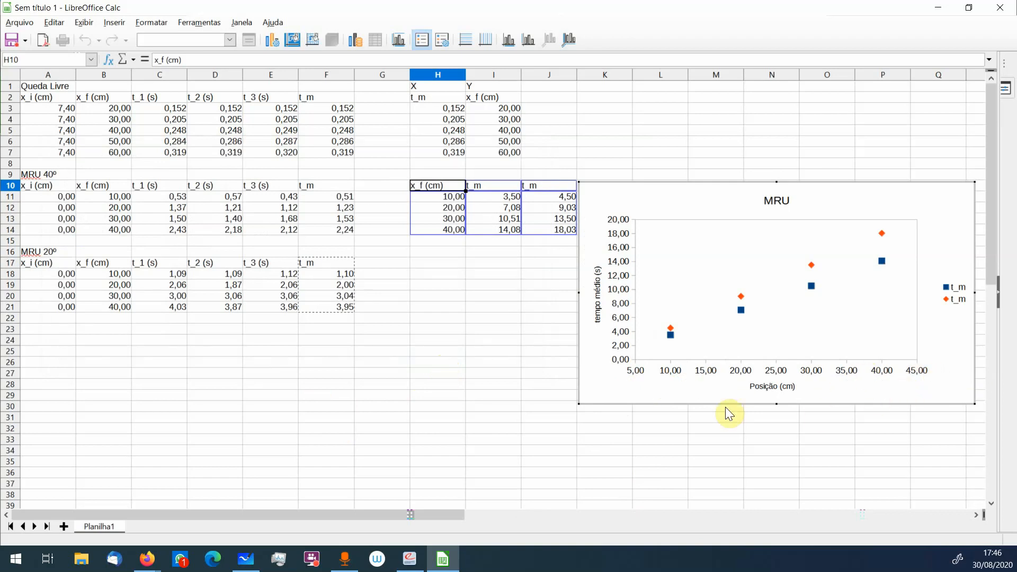
Set the major interval of the MRU chart's Y axis to 5 instead of automatic
{"action": "left_click", "coordinate": [625, 291]}
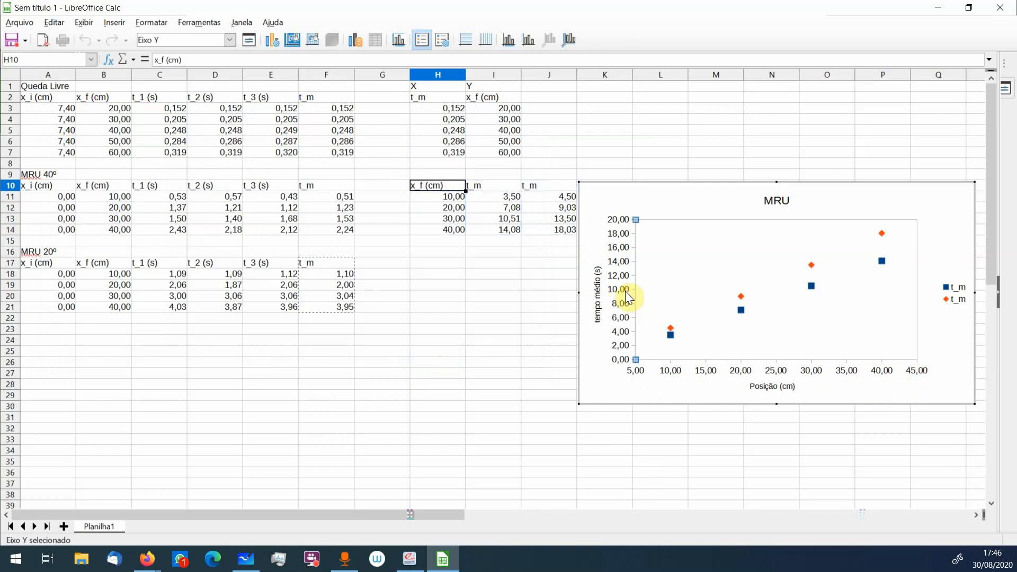
{"action": "double_click", "coordinate": [626, 291]}
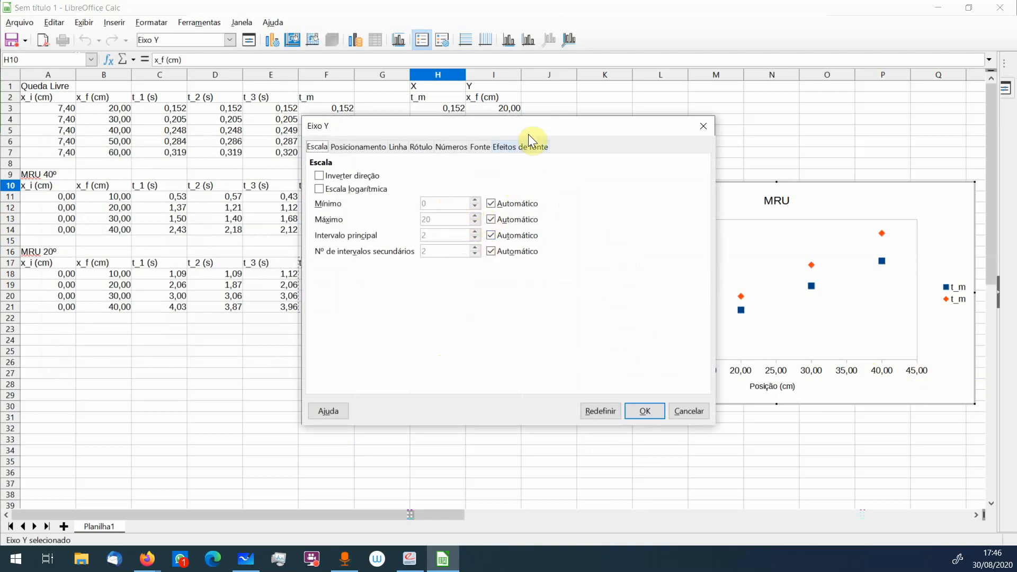
{"action": "left_click_drag", "start_coordinate": [529, 135], "coordinate": [361, 159]}
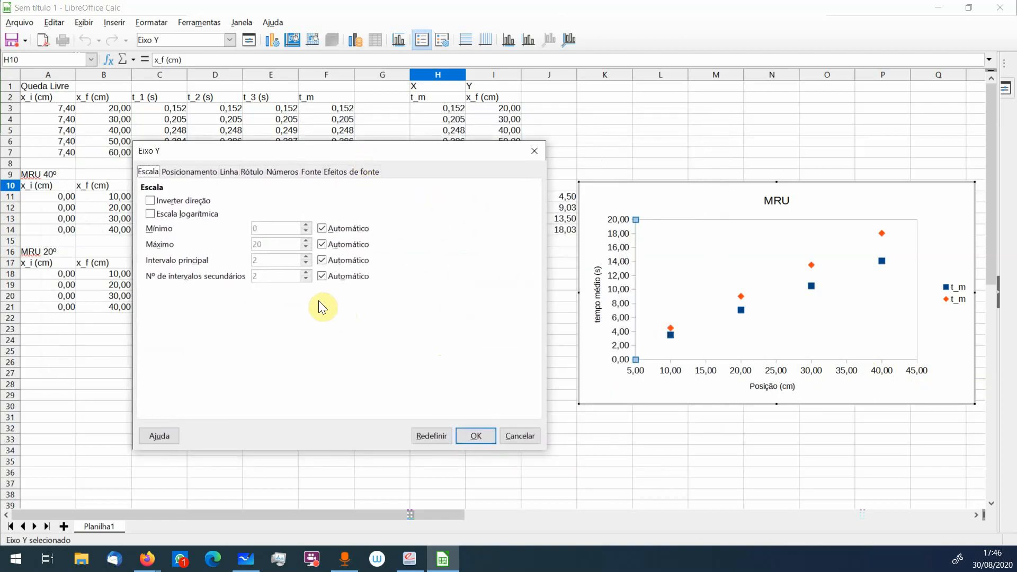
{"action": "left_click", "coordinate": [322, 261]}
{"action": "left_click", "coordinate": [306, 257]}
{"action": "left_click", "coordinate": [307, 256]}
{"action": "left_click", "coordinate": [307, 257]}
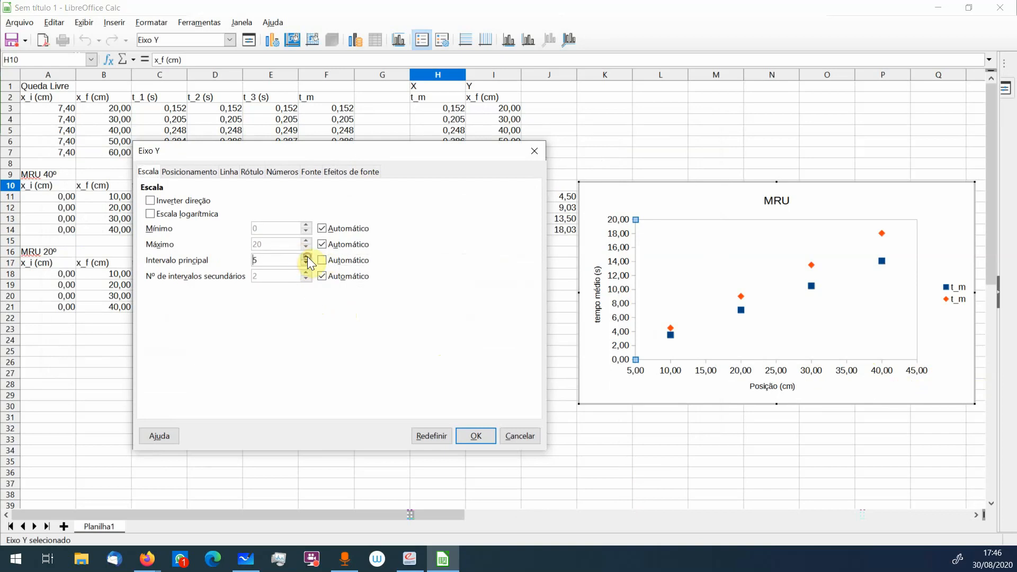
{"action": "left_click", "coordinate": [477, 436]}
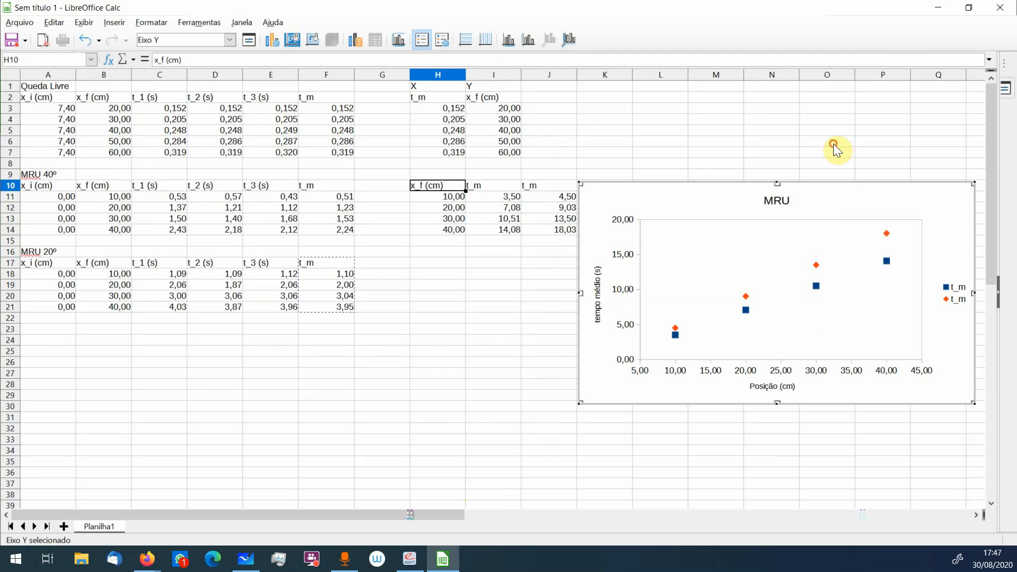
Move the MRU chart over the columns starting at H and stretch it downward to about 12.5 cm tall
{"action": "left_click", "coordinate": [799, 206]}
{"action": "left_click", "coordinate": [497, 296]}
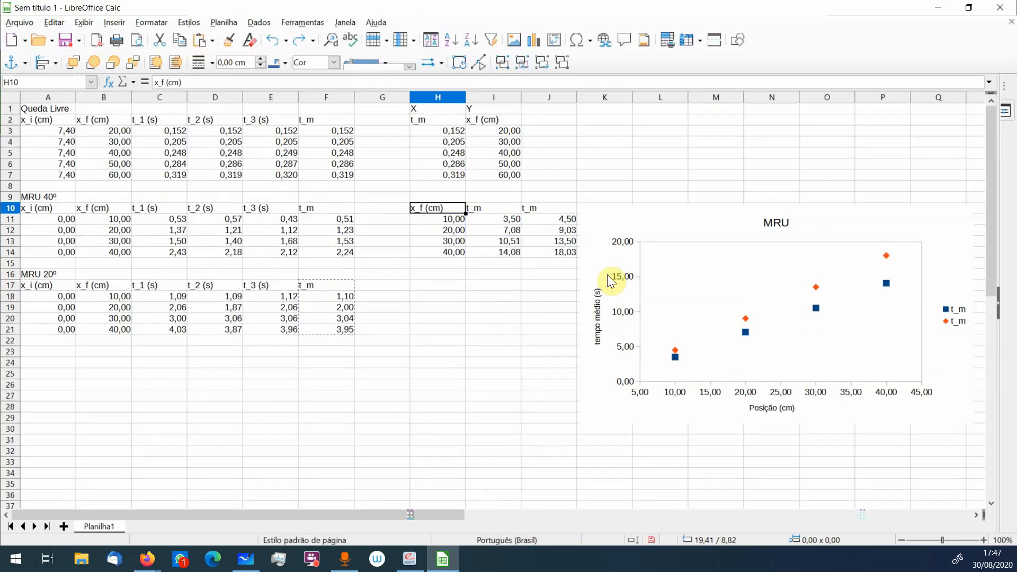
{"action": "left_click_drag", "start_coordinate": [814, 226], "coordinate": [651, 170]}
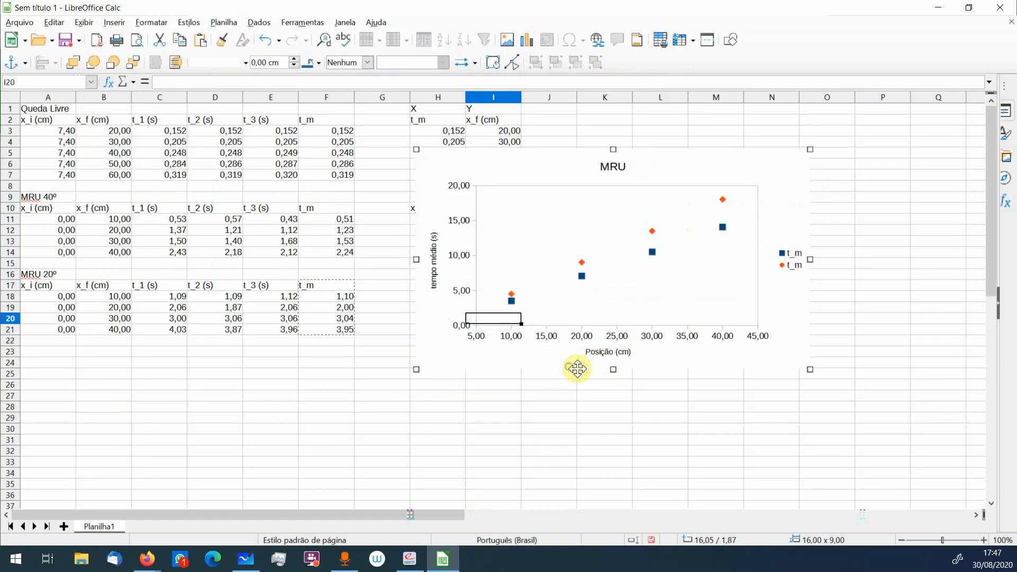
{"action": "double_click", "coordinate": [570, 360]}
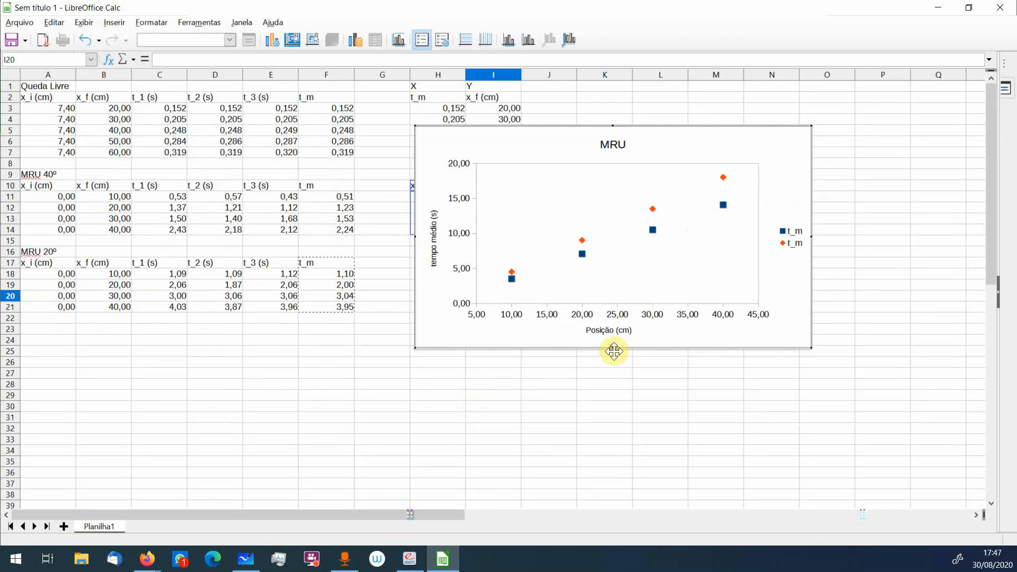
{"action": "left_click_drag", "start_coordinate": [613, 349], "coordinate": [610, 459]}
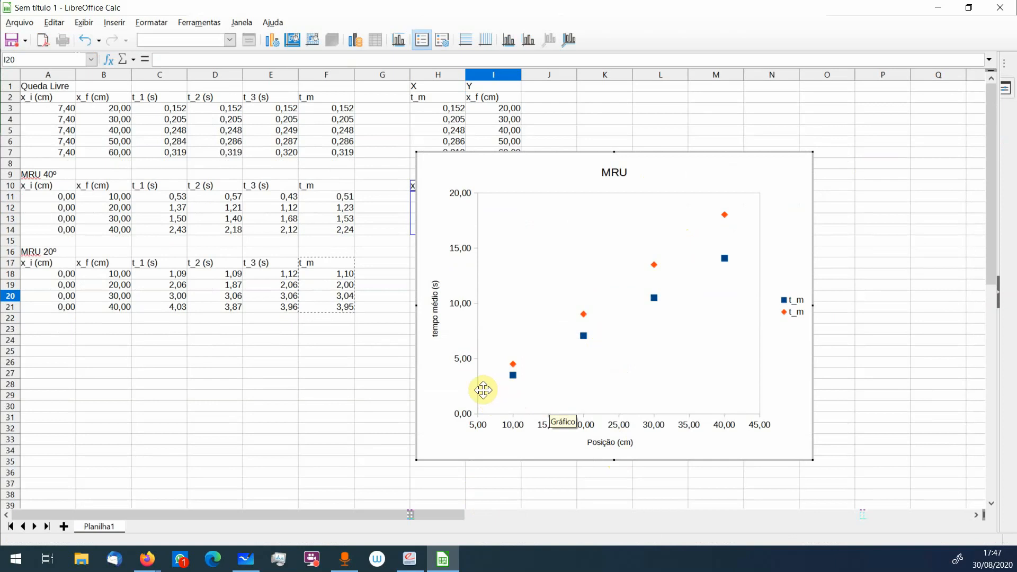
Look through the MRU chart legend's formatting options, including transparency, font effects and position, without changing anything
{"action": "left_click", "coordinate": [798, 301]}
{"action": "double_click", "coordinate": [801, 308]}
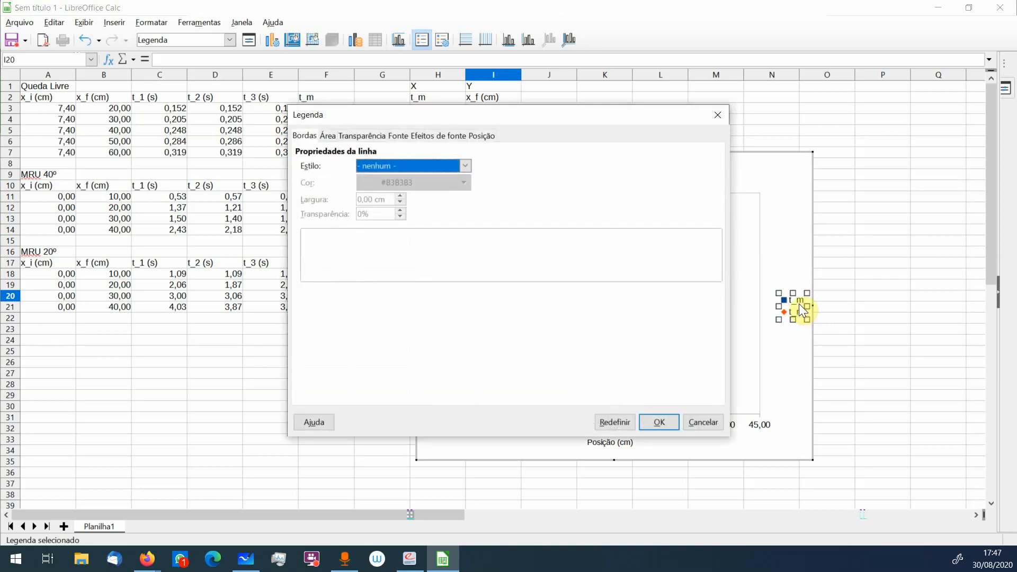
{"action": "left_click", "coordinate": [341, 136]}
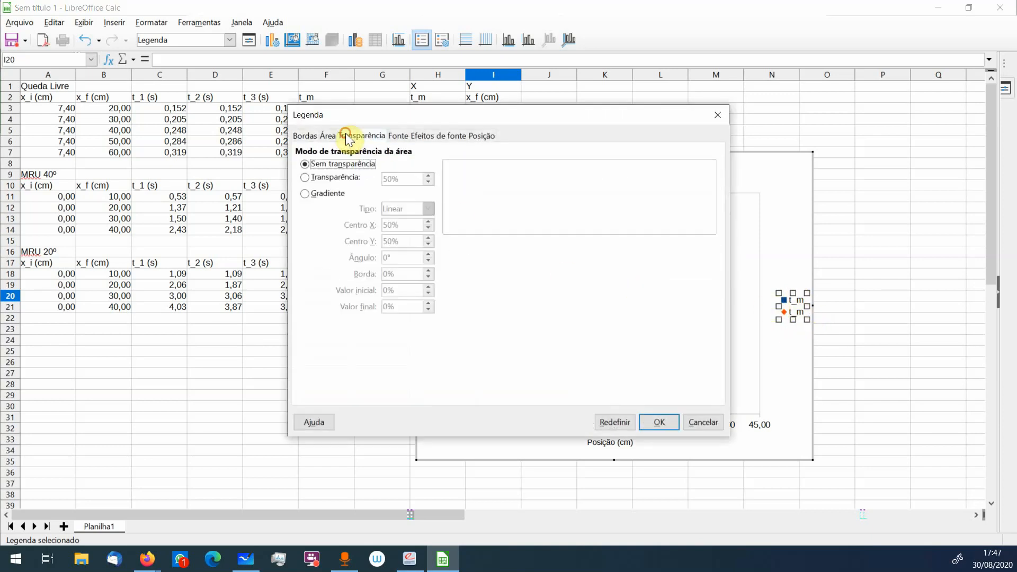
{"action": "left_click", "coordinate": [426, 135]}
{"action": "left_click", "coordinate": [475, 134]}
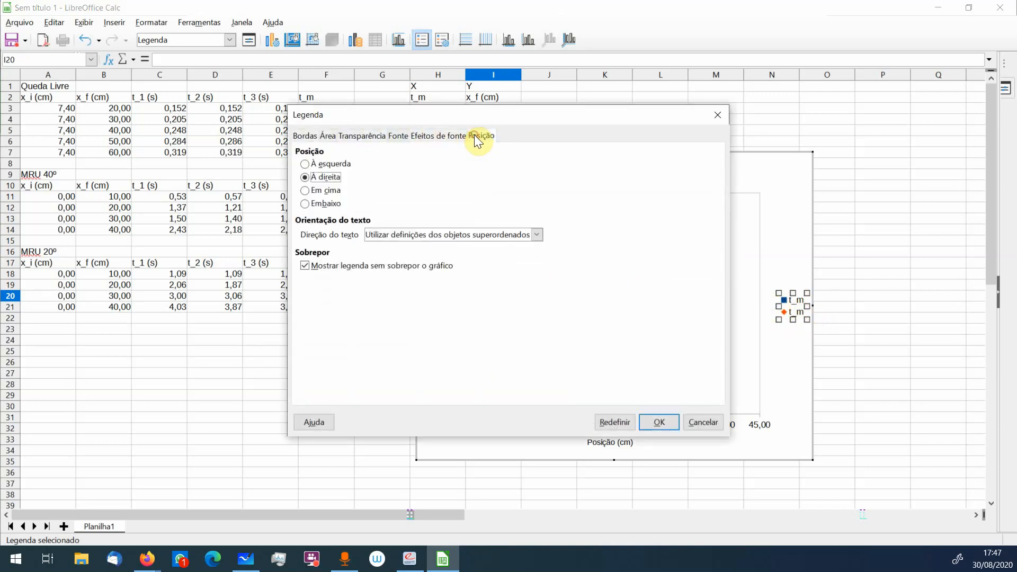
{"action": "left_click", "coordinate": [701, 422]}
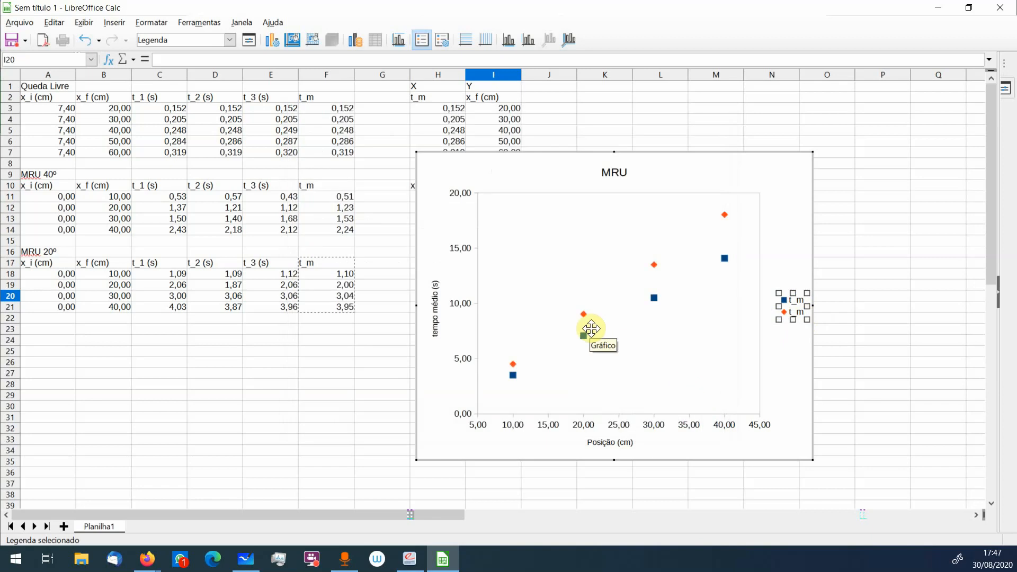
Check the formatting options of the chart wall and of the blue t_m data series, leaving both unchanged
{"action": "left_click", "coordinate": [630, 344]}
{"action": "double_click", "coordinate": [630, 344]}
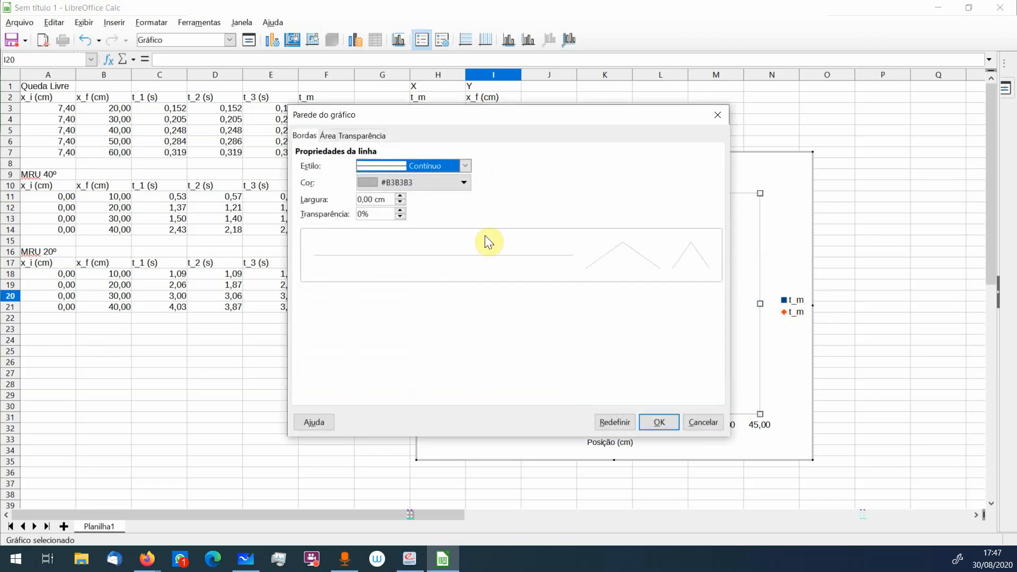
{"action": "left_click", "coordinate": [359, 135]}
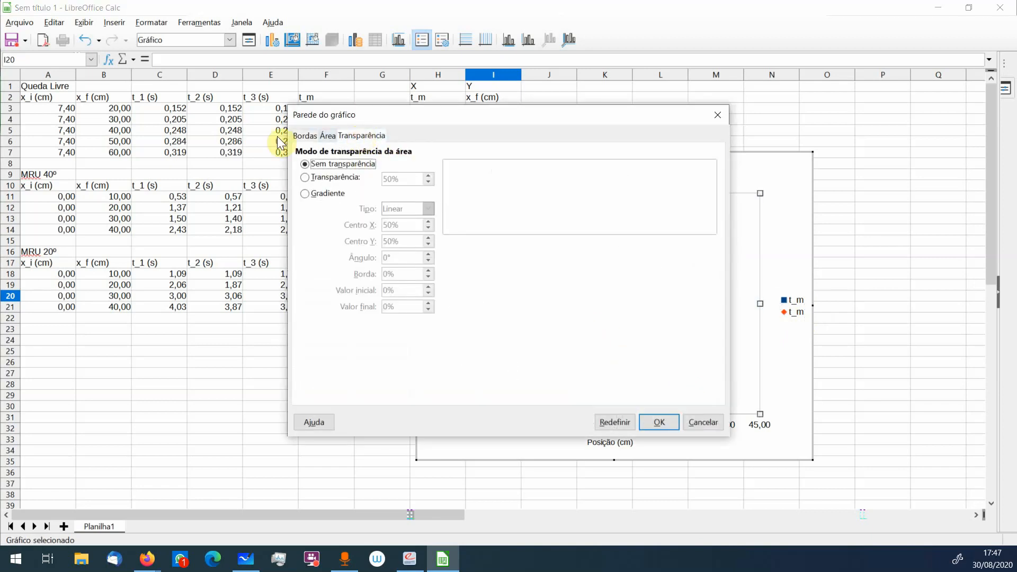
{"action": "left_click", "coordinate": [305, 135]}
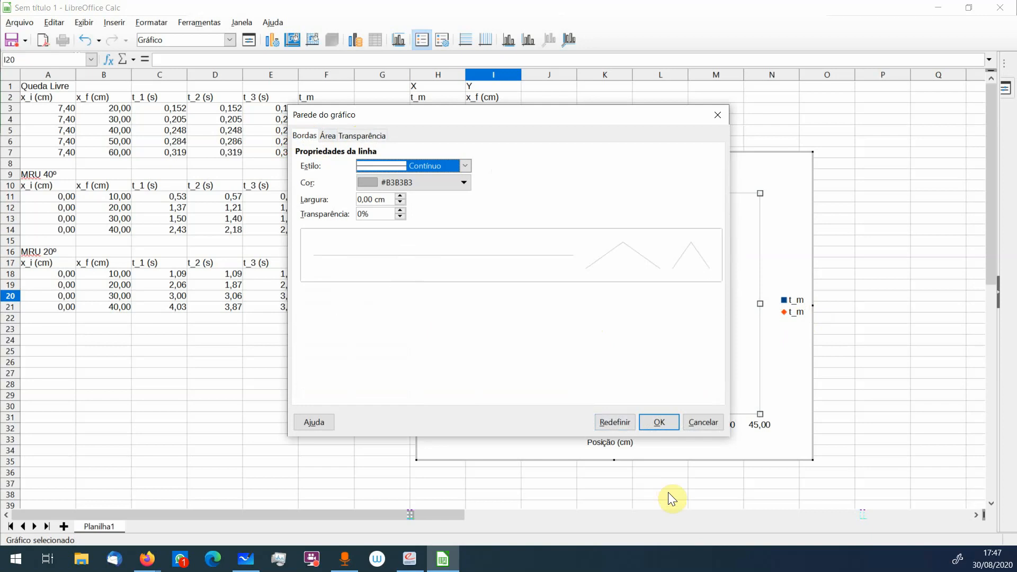
{"action": "left_click", "coordinate": [711, 424]}
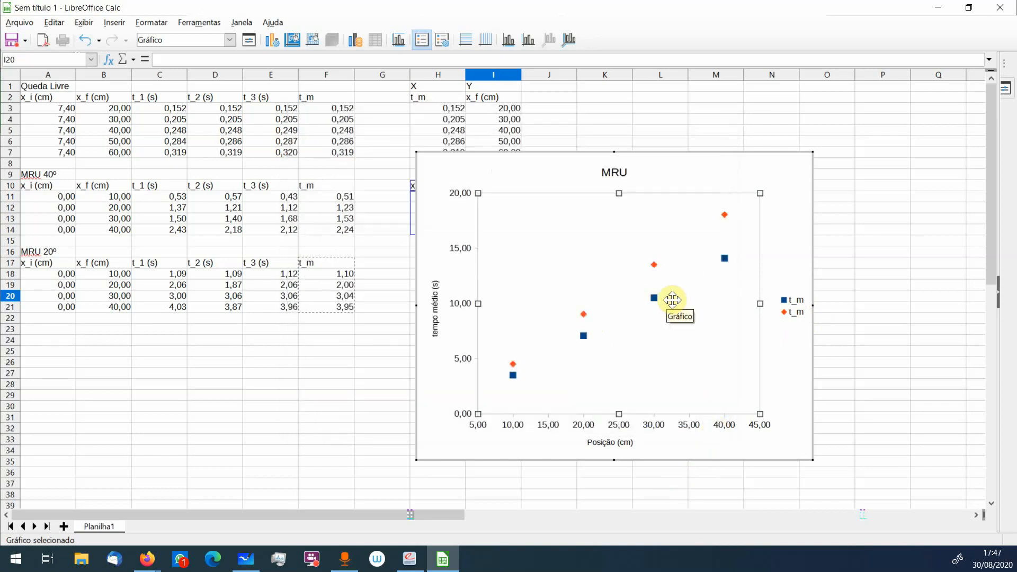
{"action": "left_click", "coordinate": [653, 297]}
{"action": "double_click", "coordinate": [652, 296]}
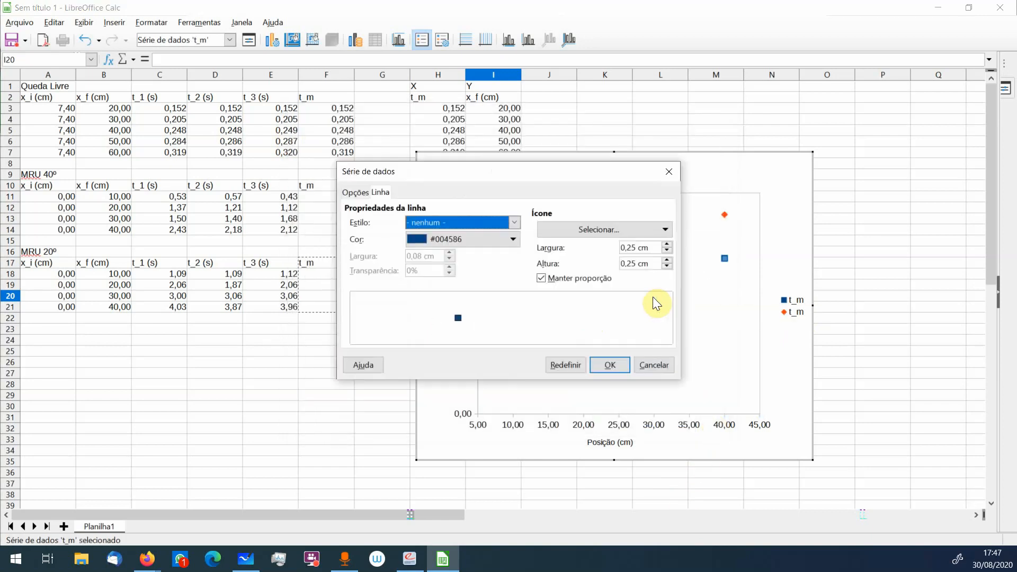
{"action": "left_click", "coordinate": [354, 193]}
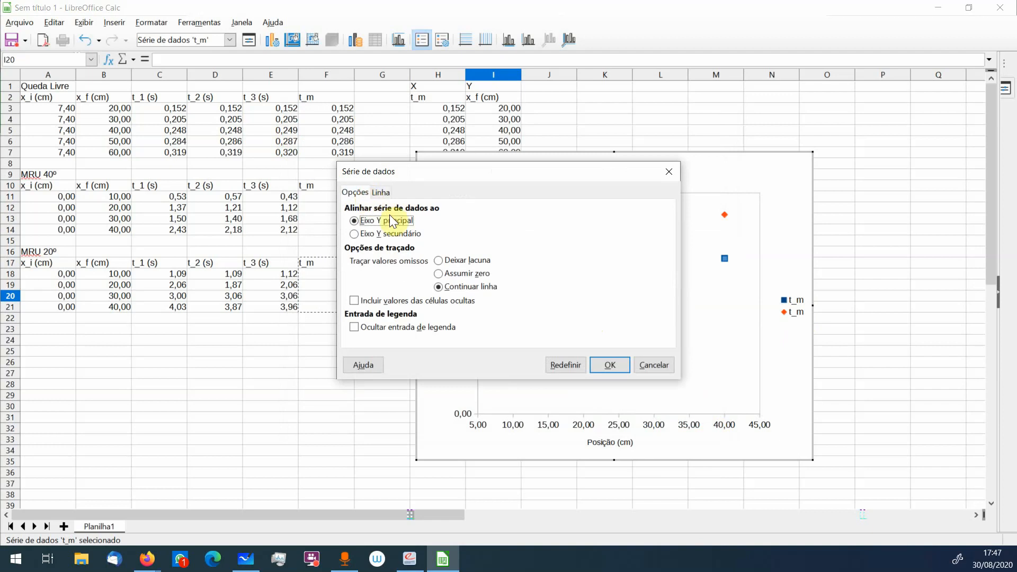
{"action": "left_click", "coordinate": [649, 366]}
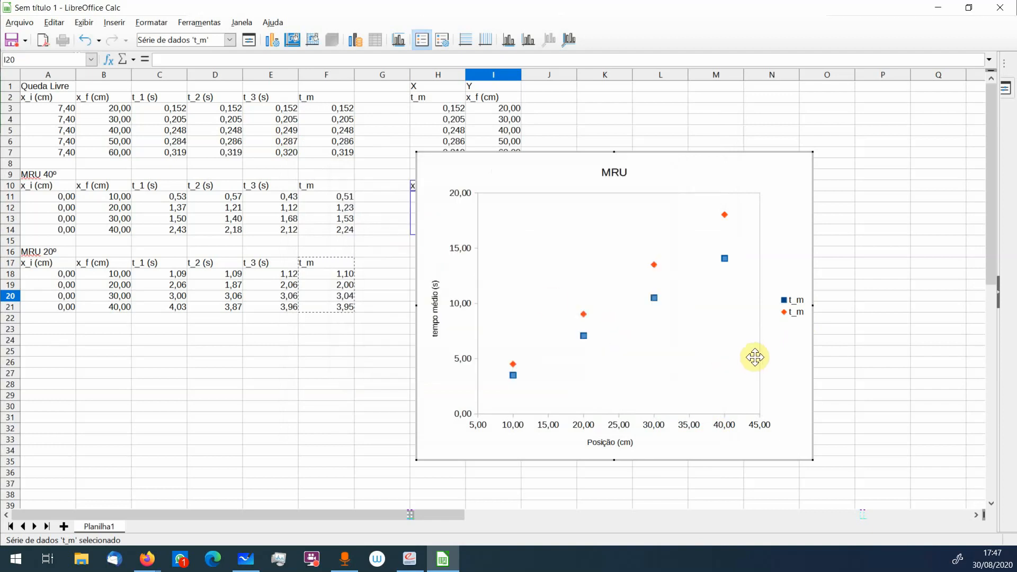
Delete the MRU chart from the sheet
{"action": "left_click", "coordinate": [846, 370]}
{"action": "left_click", "coordinate": [795, 307]}
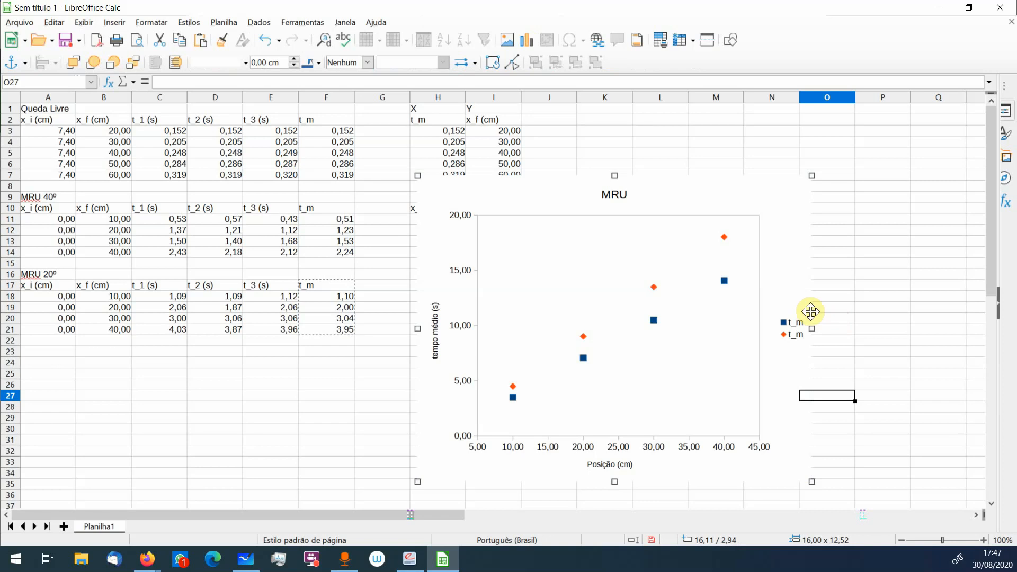
{"action": "key", "text": "Delete"}
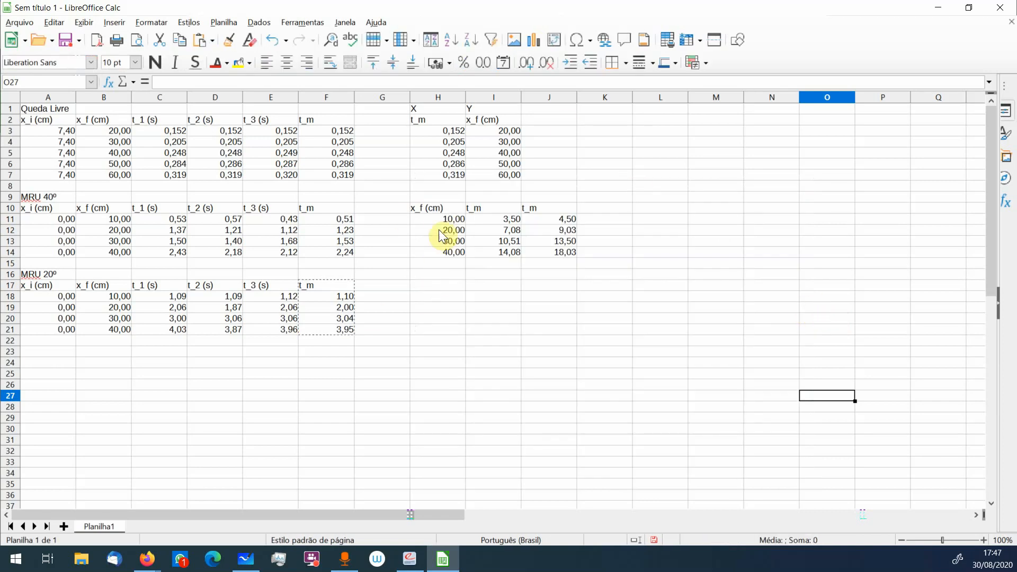
Replace the t_m header in cell I10 with 40º
{"action": "left_click", "coordinate": [445, 209]}
{"action": "left_click", "coordinate": [490, 210]}
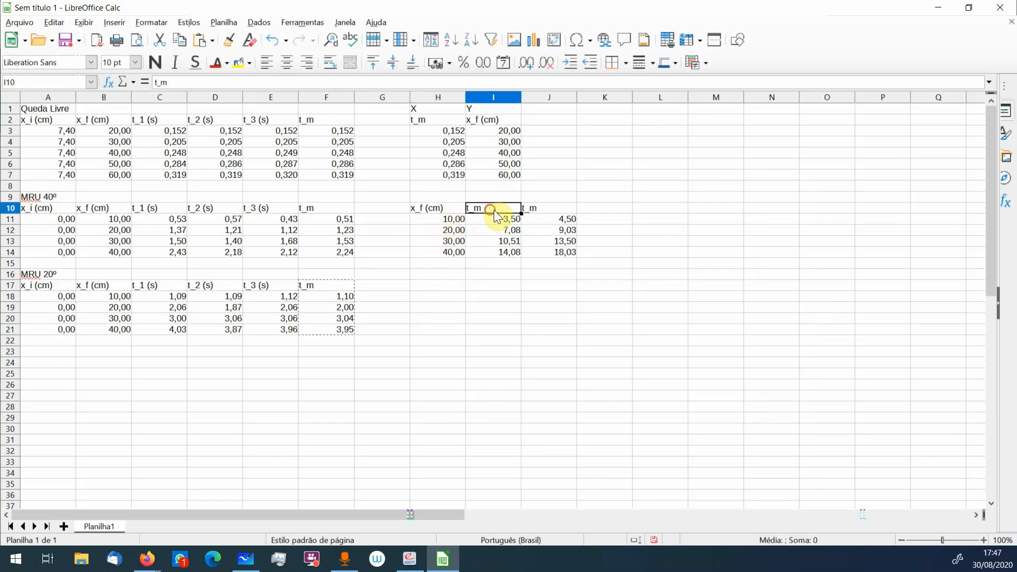
{"action": "double_click", "coordinate": [496, 210]}
{"action": "key", "text": "BackSpace"}
{"action": "key", "text": "BackSpace"}
{"action": "key", "text": "BackSpace"}
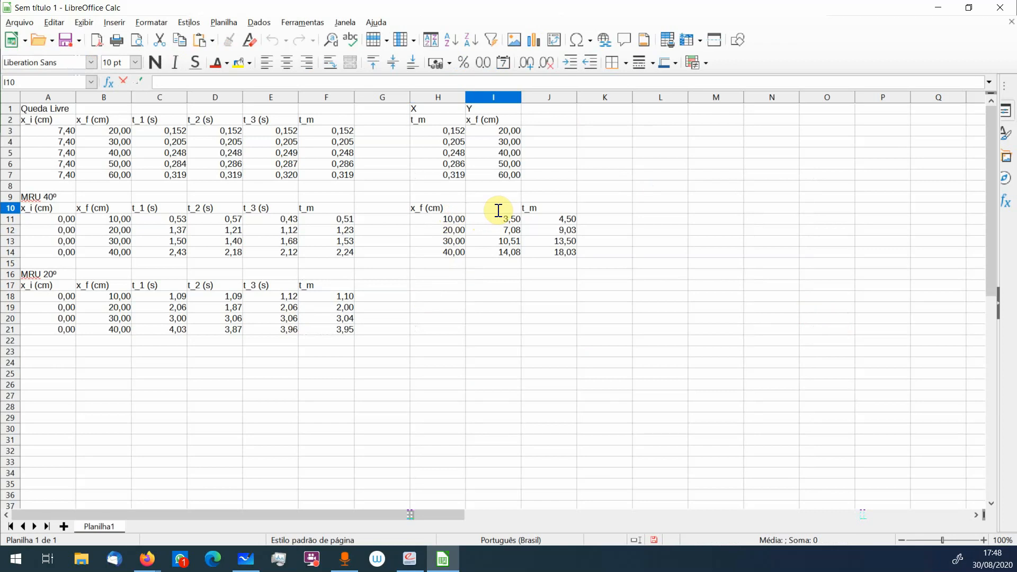
{"action": "type", "text": "40º"}
{"action": "key", "text": "Return"}
Replace the t_m header in cell J10 with 20º
{"action": "key", "text": "Up"}
{"action": "key", "text": "Right"}
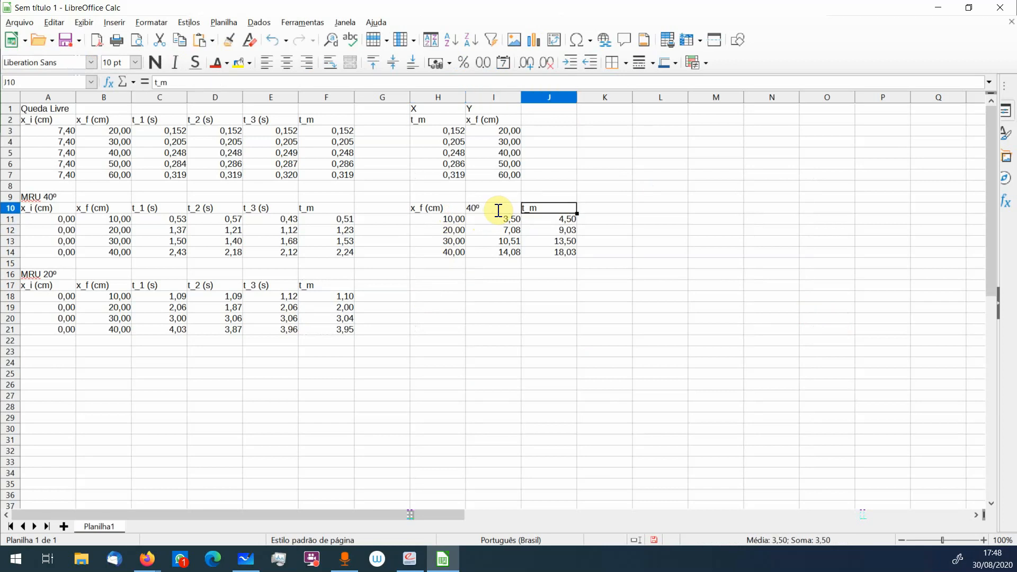
{"action": "type", "text": "20"}
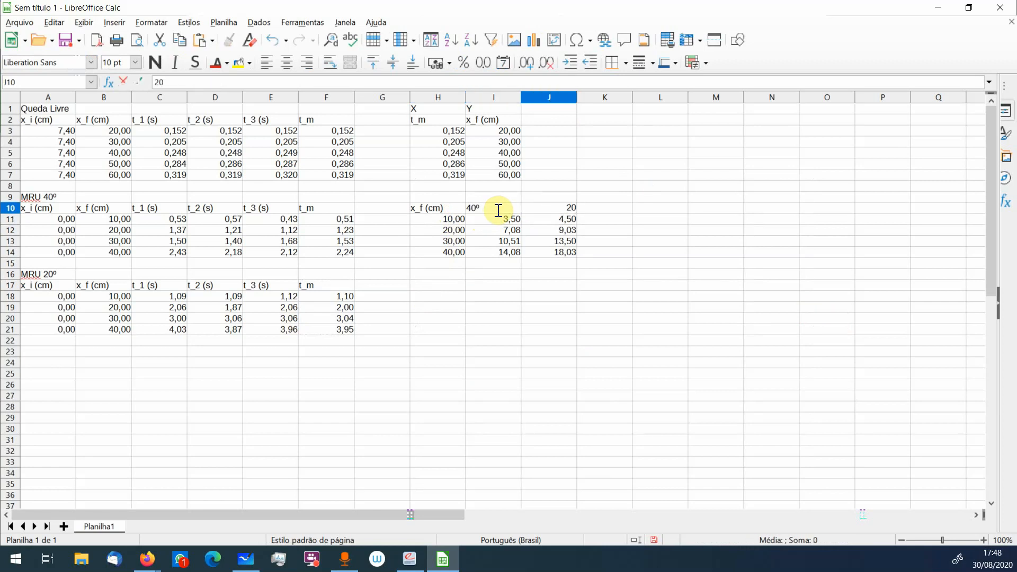
{"action": "type", "text": "º"}
{"action": "key", "text": "Return"}
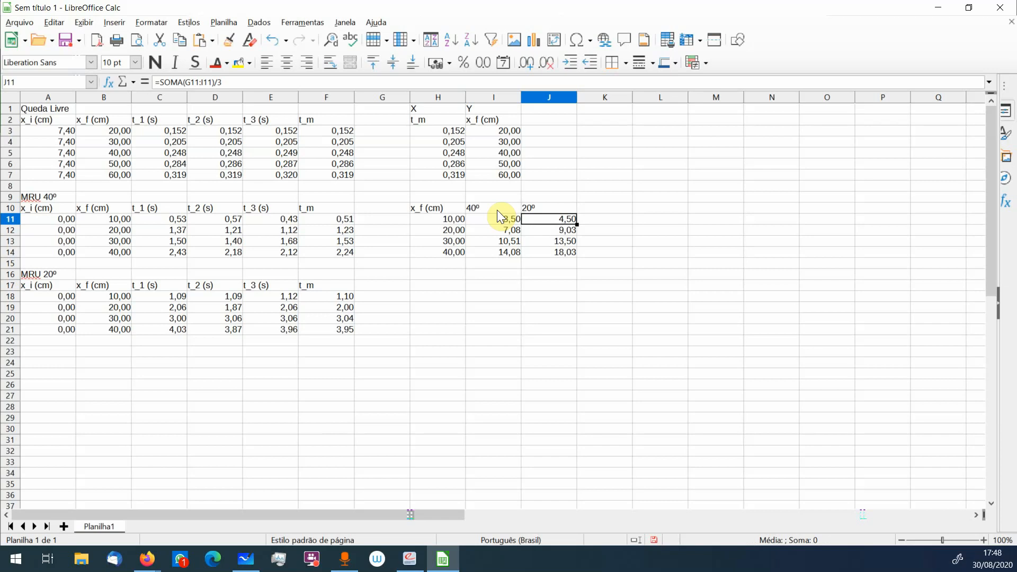
Start a points-only XY scatter chart from H10:J14, review its data range and the 40º and 20º series, and proceed to the chart elements
{"action": "left_click", "coordinate": [442, 208]}
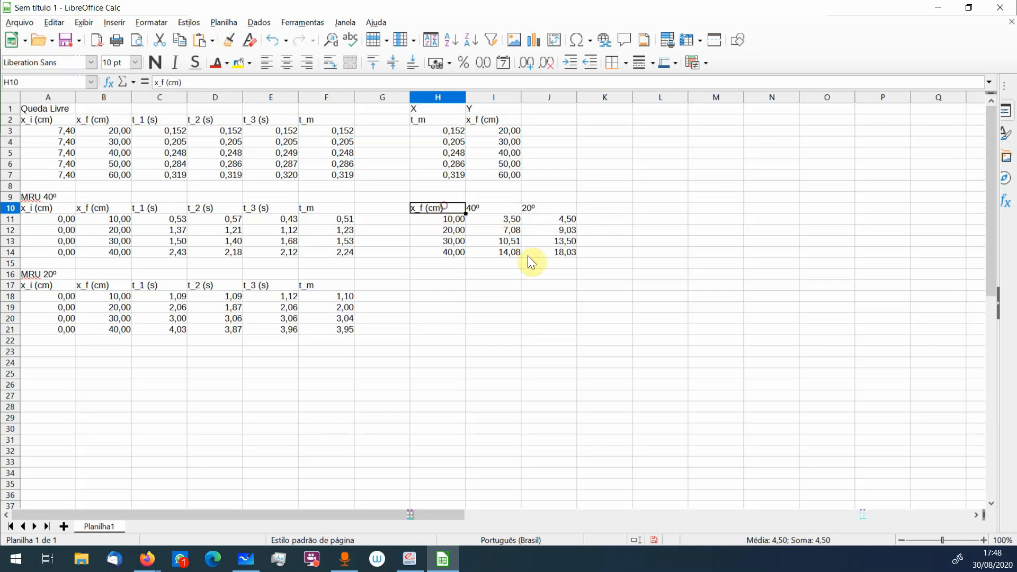
{"action": "left_click", "coordinate": [571, 256], "text": "shift"}
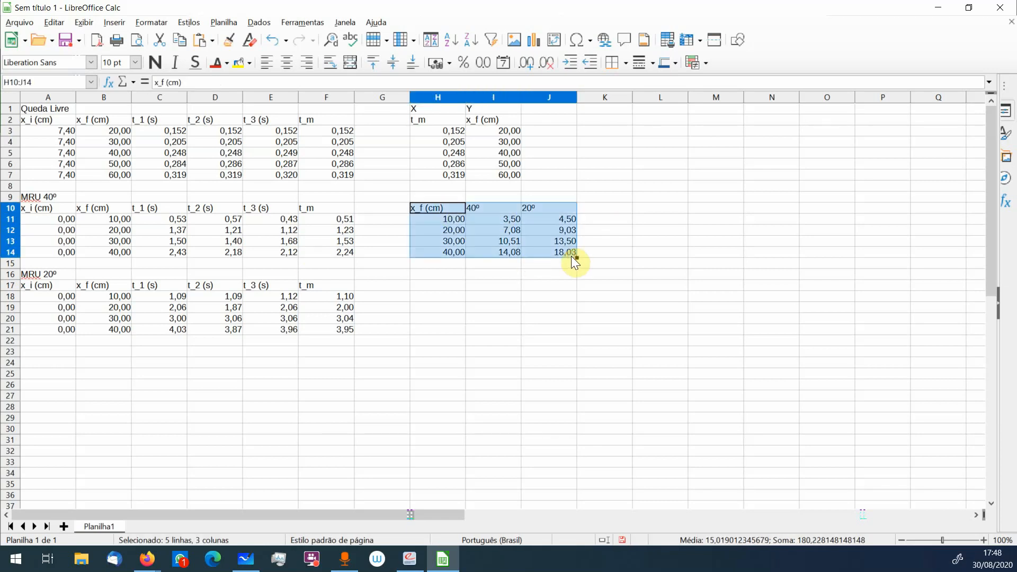
{"action": "left_click", "coordinate": [535, 42]}
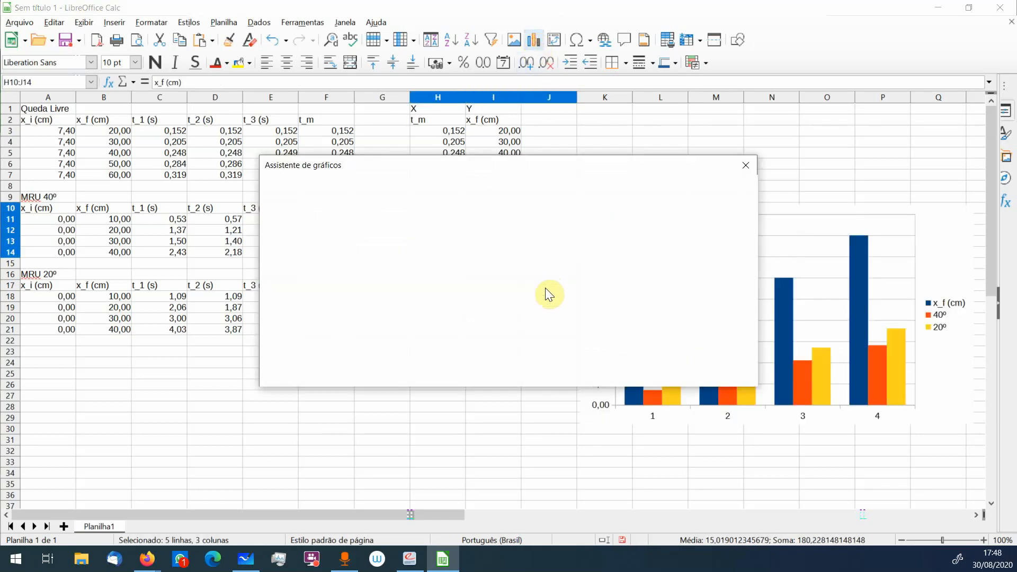
{"action": "left_click", "coordinate": [417, 257]}
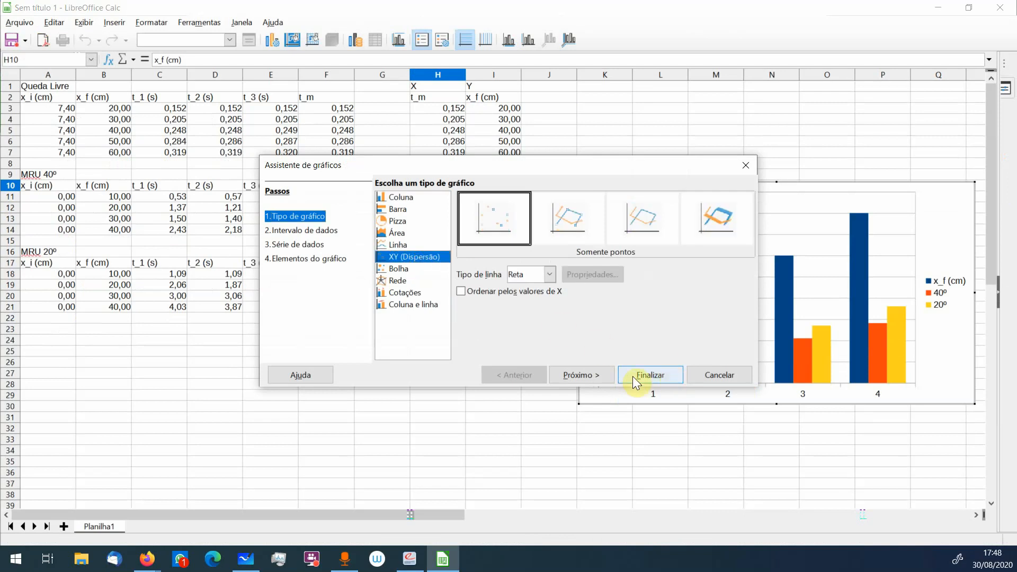
{"action": "left_click", "coordinate": [584, 372]}
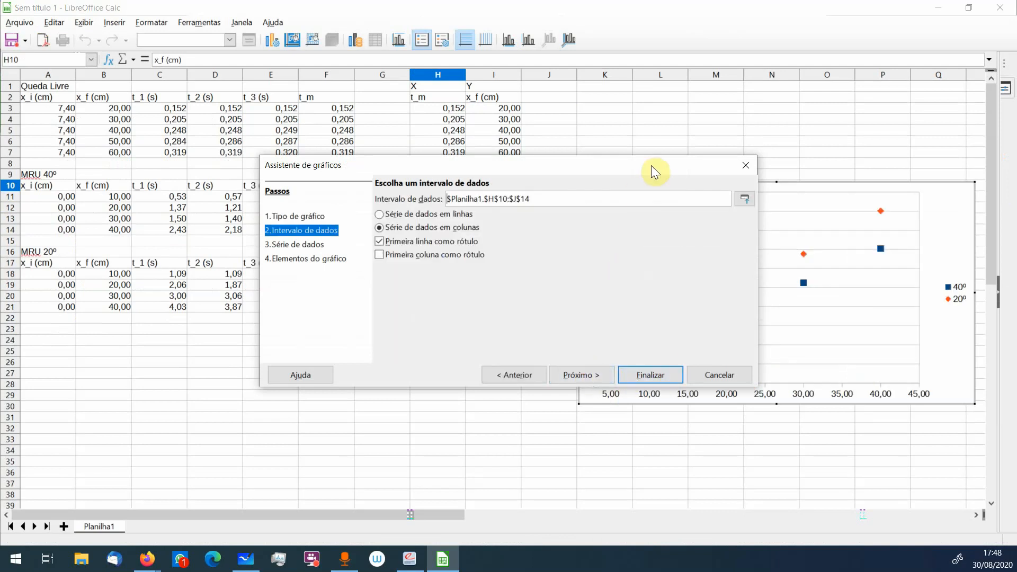
{"action": "left_click_drag", "start_coordinate": [646, 165], "coordinate": [453, 176]}
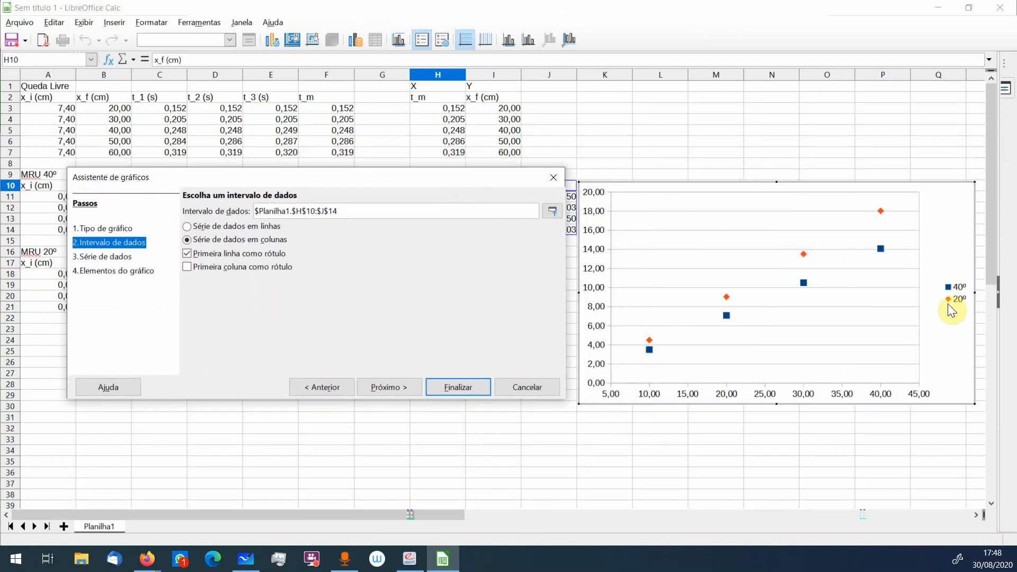
{"action": "left_click", "coordinate": [402, 386]}
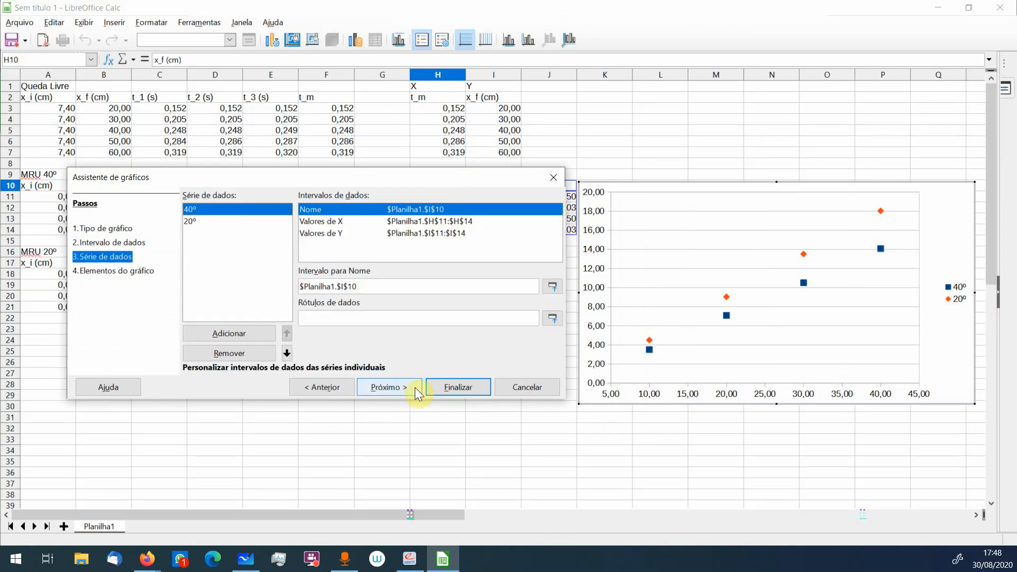
{"action": "left_click", "coordinate": [415, 386]}
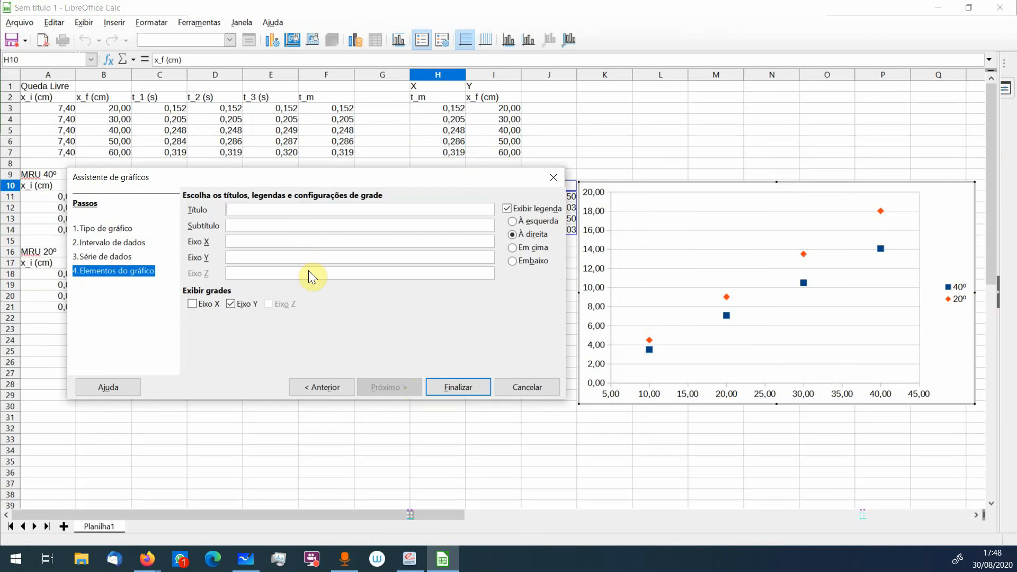
Title the chart MRU, label the axes Posição (cm) and Tempo médio (s), turn off the Y-axis grid, and finish the chart
{"action": "type", "text": "MRU"}
{"action": "left_click", "coordinate": [240, 236]}
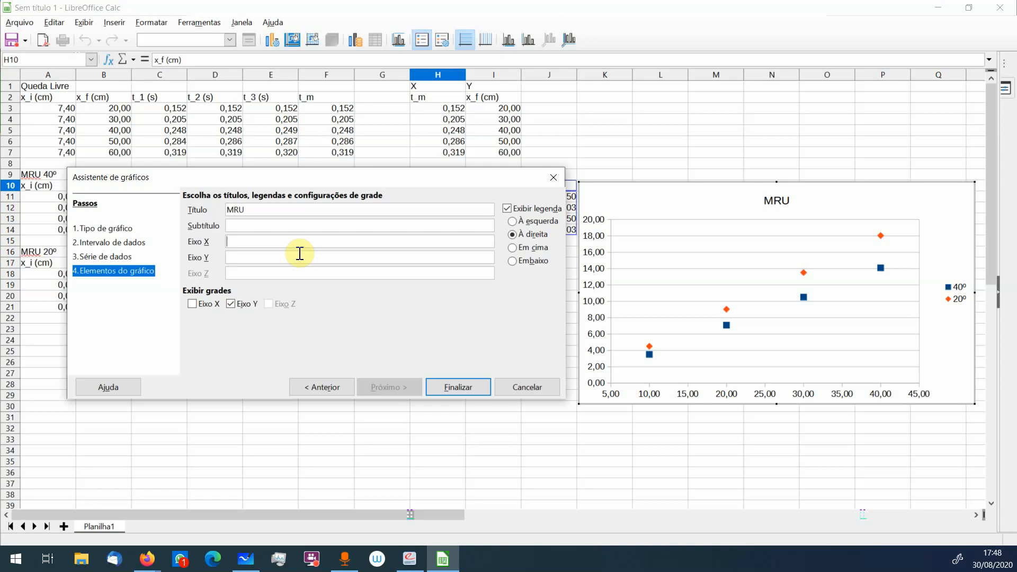
{"action": "type", "text": "Posição (cm)"}
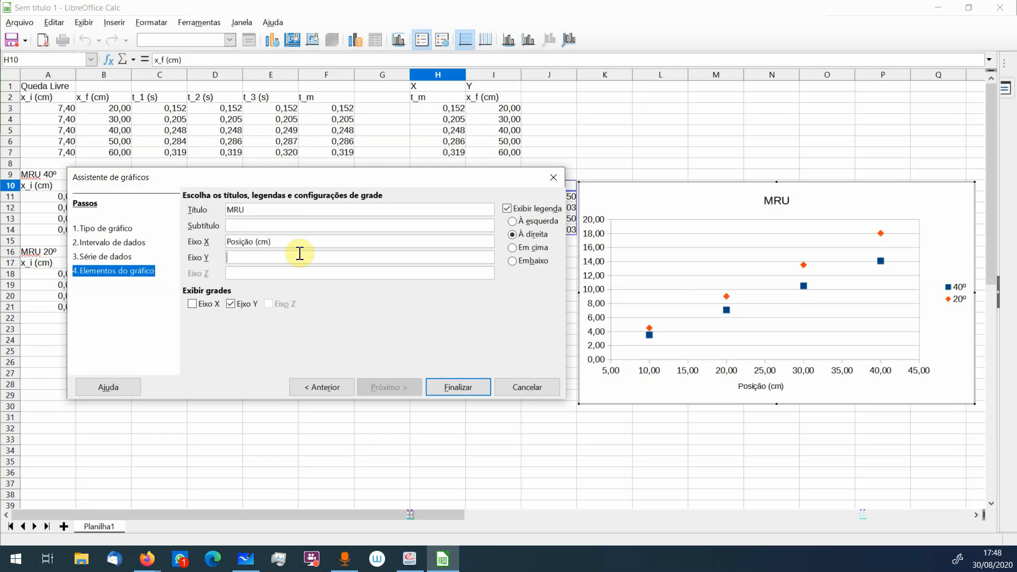
{"action": "type", "text": "tempo médio (s)"}
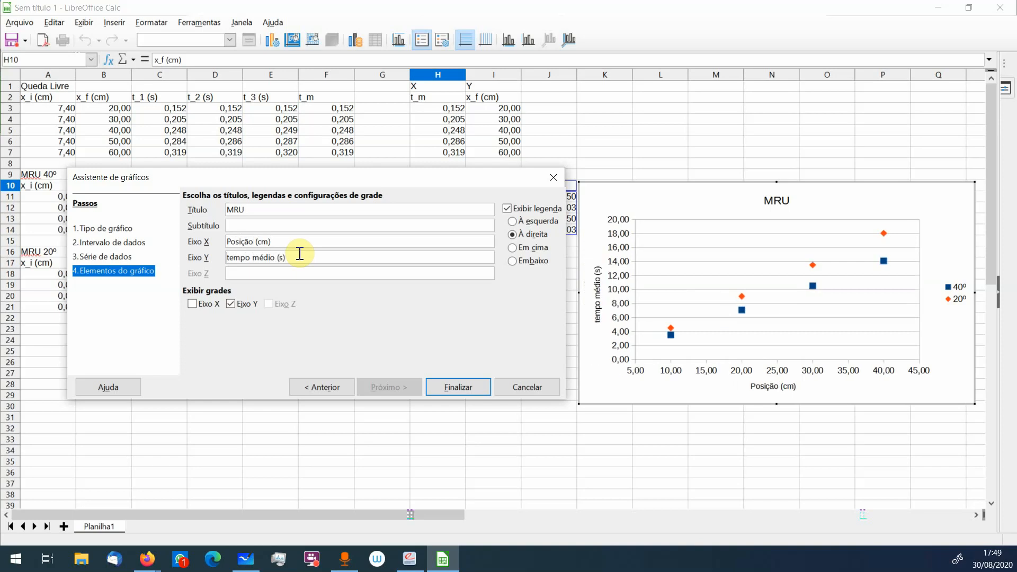
{"action": "key", "text": "Delete"}
{"action": "type", "text": "T"}
{"action": "left_click", "coordinate": [232, 304]}
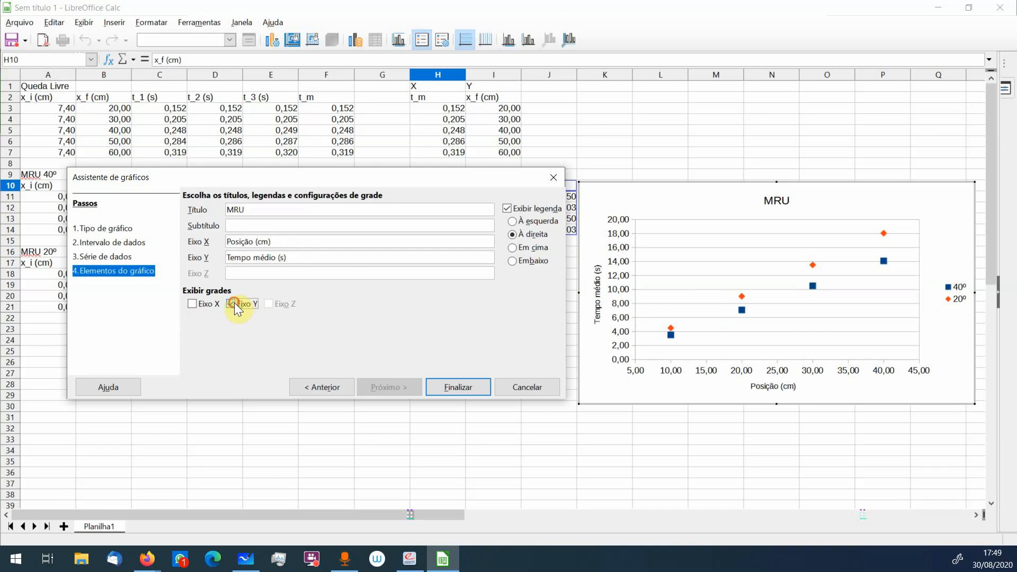
{"action": "left_click", "coordinate": [464, 389]}
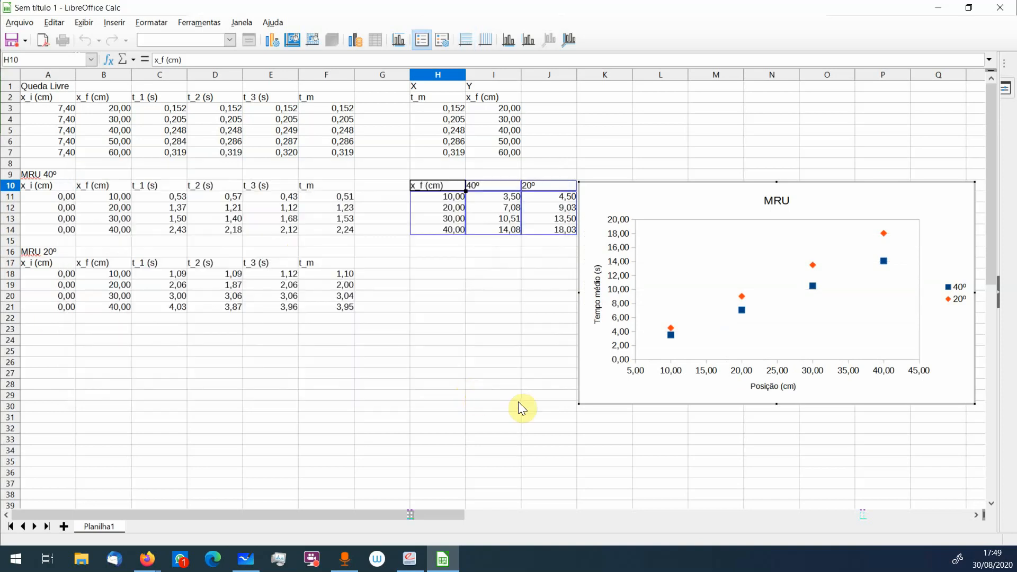
Set the MRU chart's Y-axis major interval to 5 instead of the automatic value
{"action": "left_click", "coordinate": [619, 317]}
{"action": "double_click", "coordinate": [621, 323]}
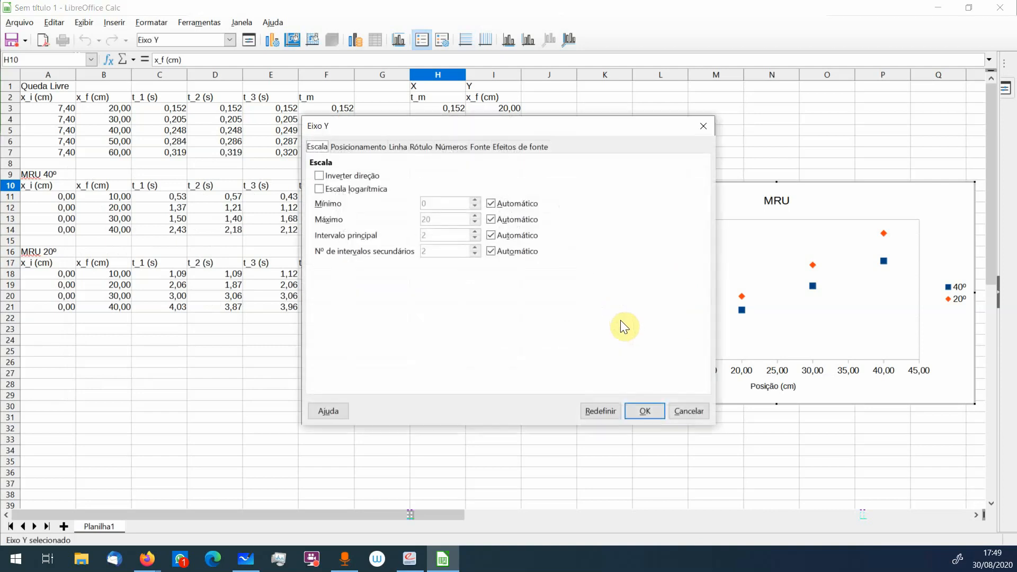
{"action": "left_click", "coordinate": [491, 236]}
{"action": "left_click", "coordinate": [475, 232]}
{"action": "left_click", "coordinate": [644, 410]}
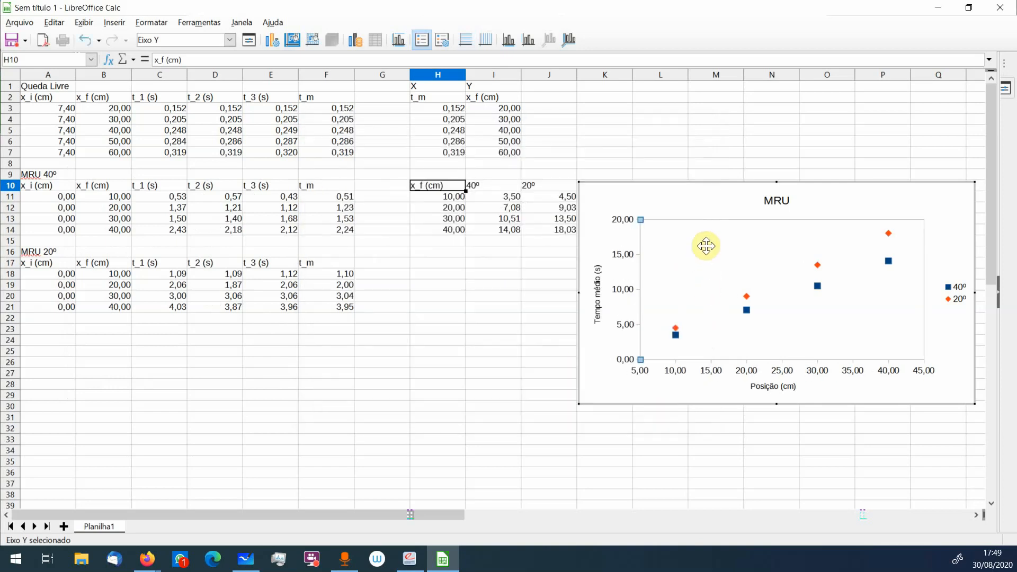
Stretch the MRU chart downward to about 11.5 cm high and move it over columns G to N of the sheet
{"action": "left_click", "coordinate": [697, 207]}
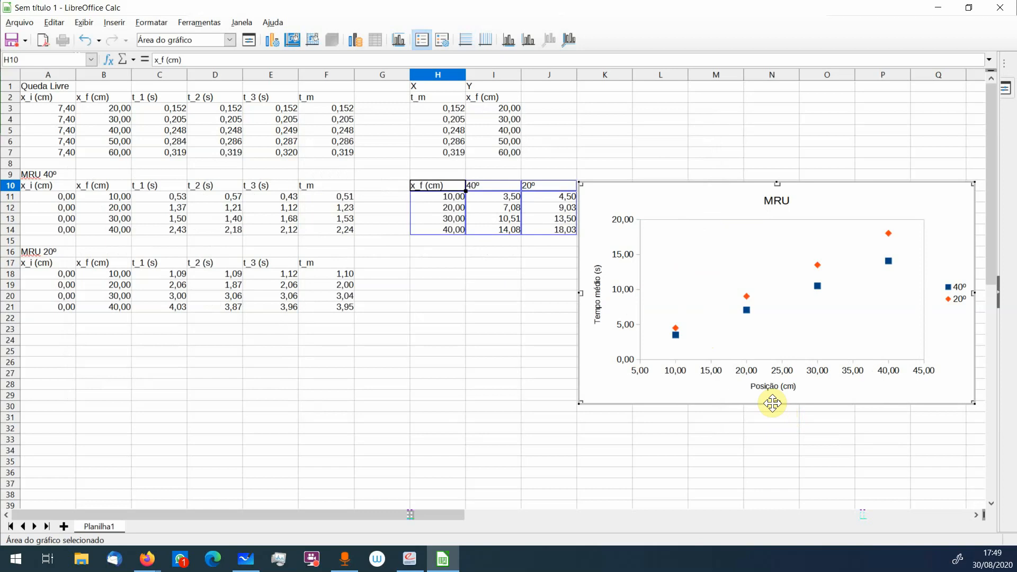
{"action": "left_click_drag", "start_coordinate": [776, 405], "coordinate": [788, 465]}
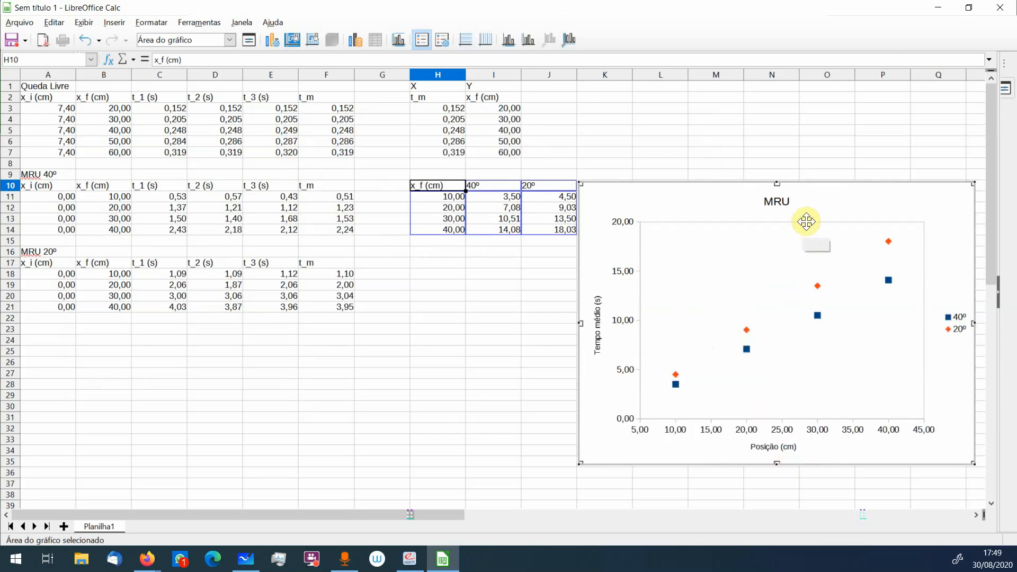
{"action": "key", "text": "Escape"}
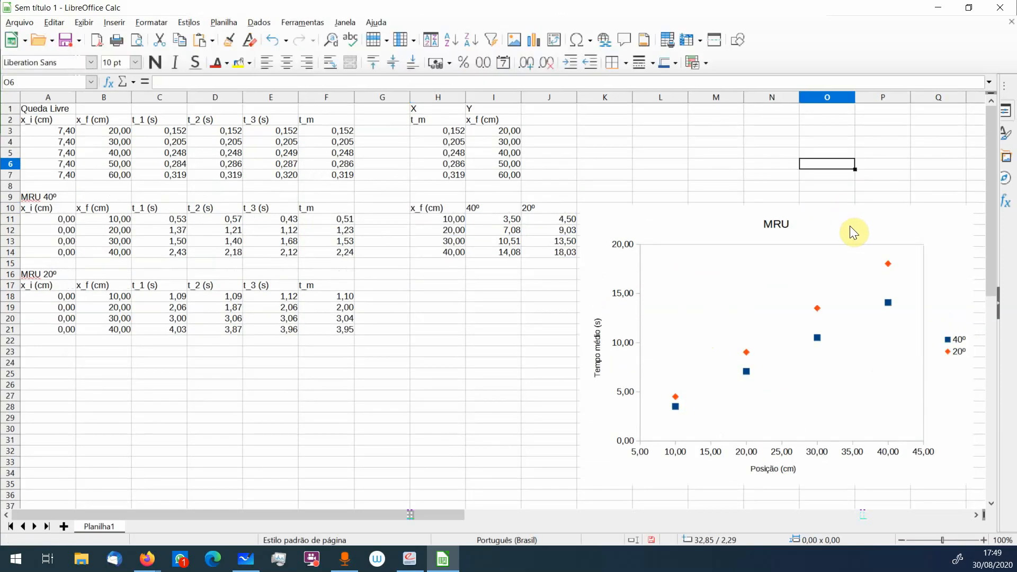
{"action": "left_click", "coordinate": [851, 227]}
{"action": "left_click_drag", "start_coordinate": [853, 227], "coordinate": [661, 228]}
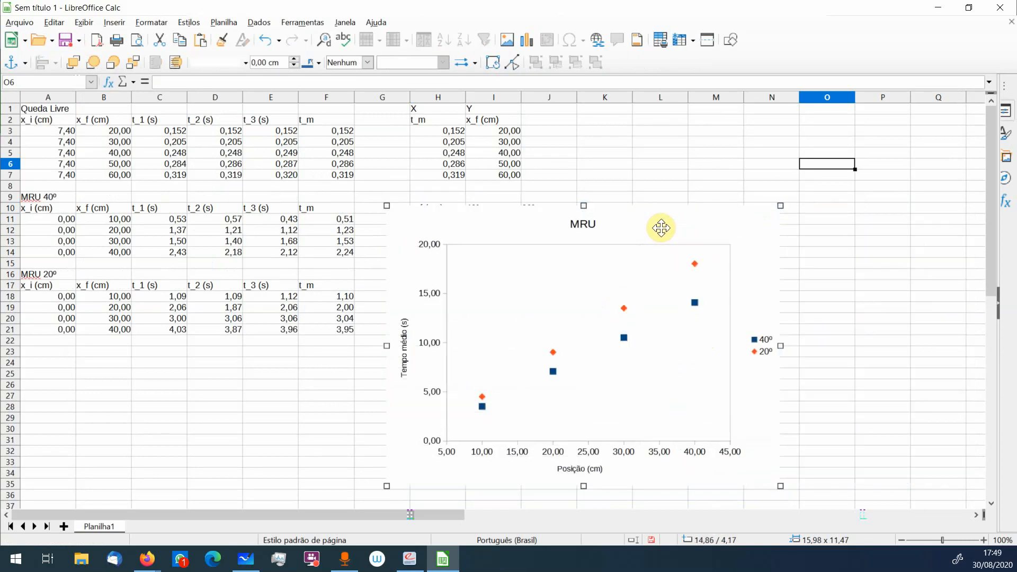